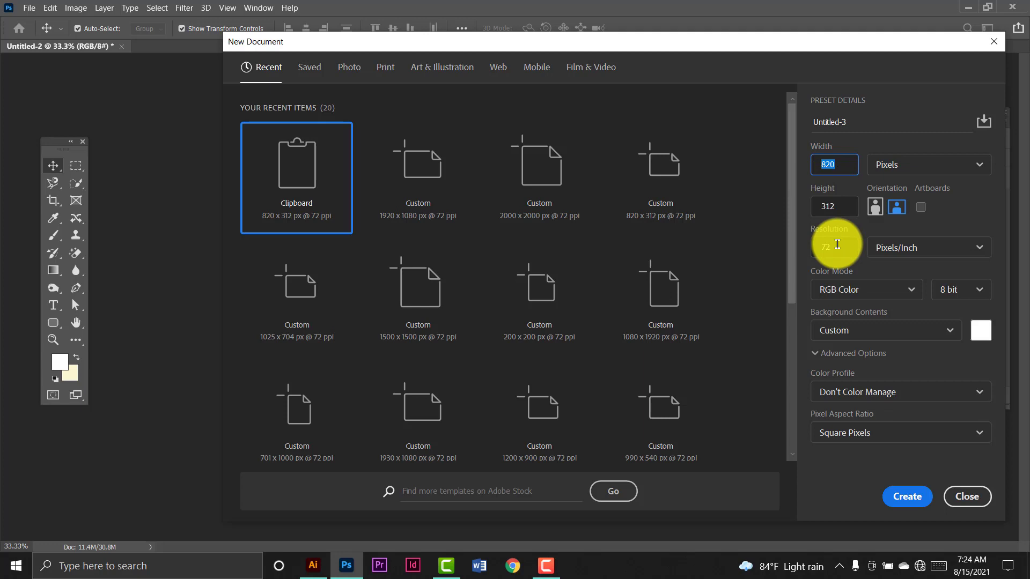
- Create an 820 x 312 pixel RGB document at 72 pixels/inch and unlock its background layer
left_click_drag(831, 245, 808, 248)
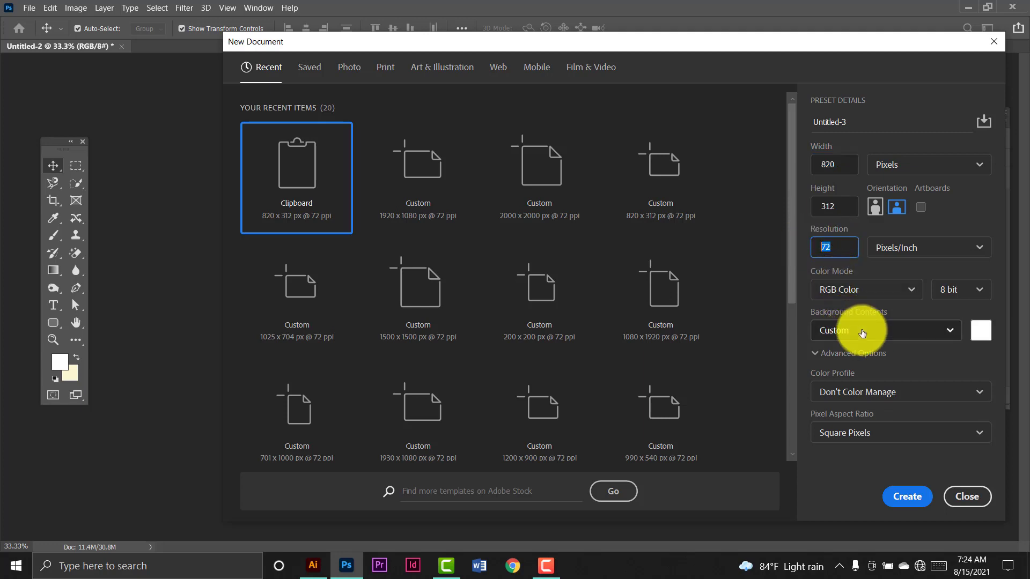
left_click(907, 499)
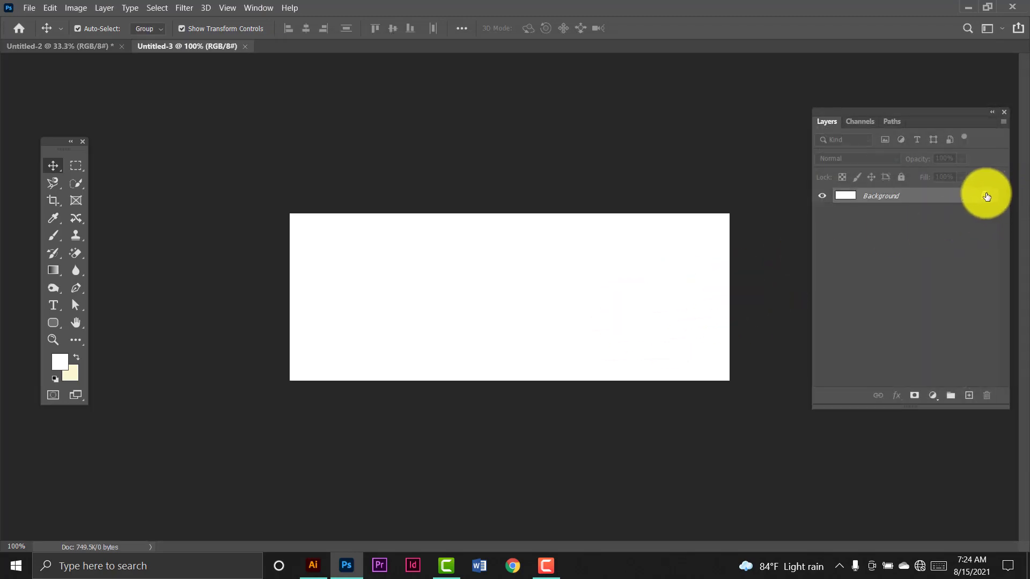
left_click(987, 197)
left_click(334, 174)
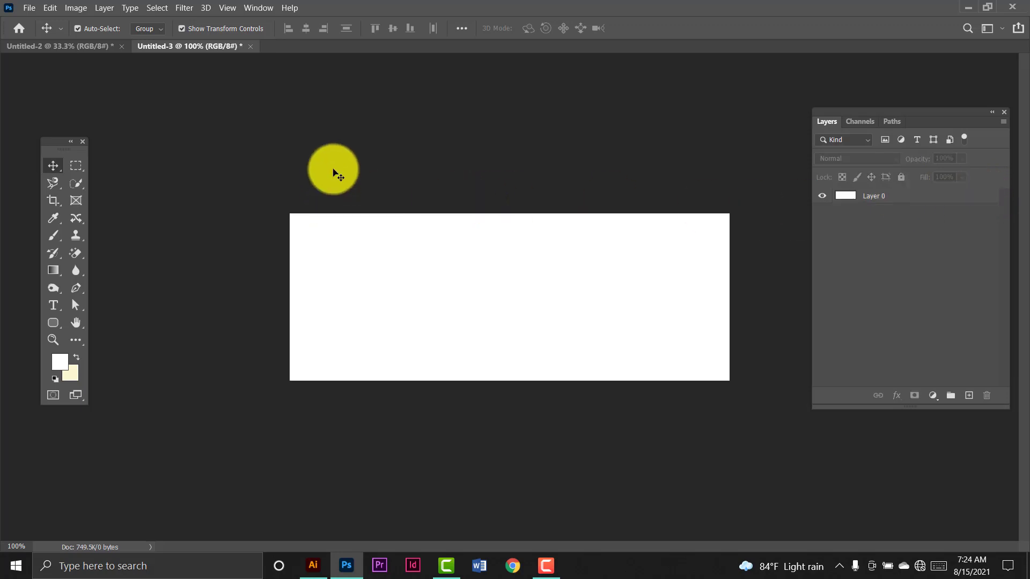
- Set up the Rectangle tool with no stroke and a light green 79c618 fill
left_click(57, 328)
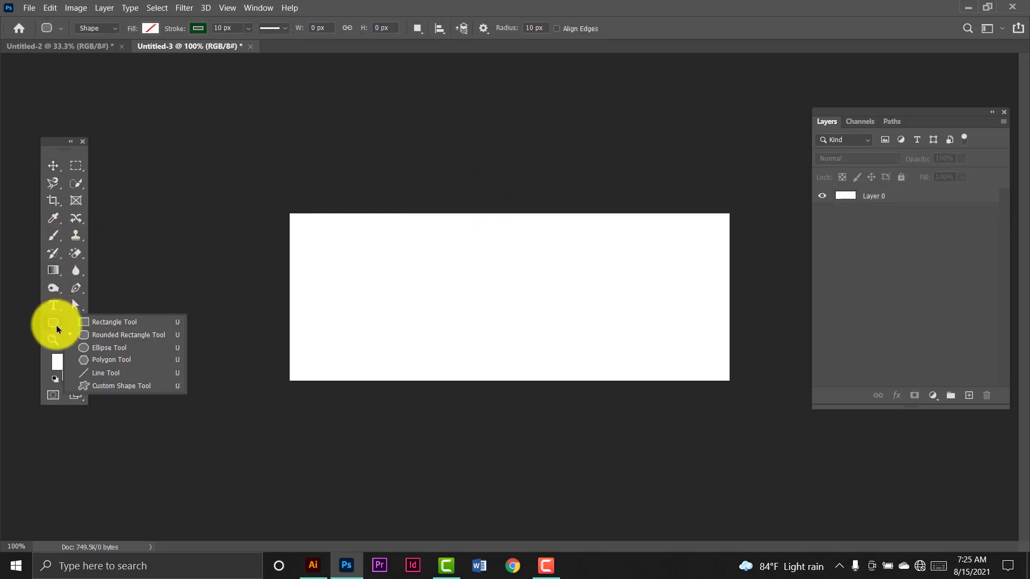
left_click(94, 323)
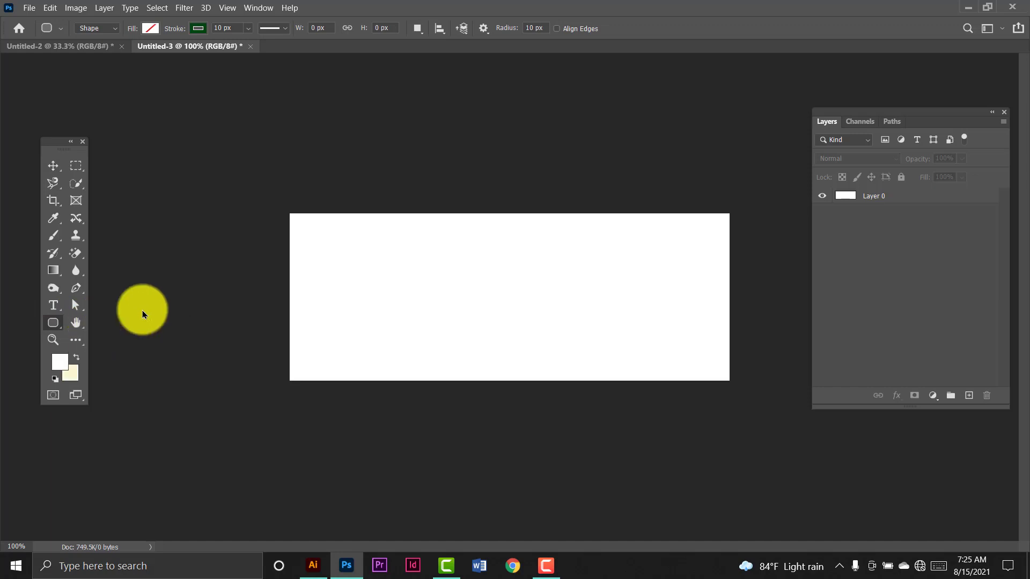
left_click(198, 28)
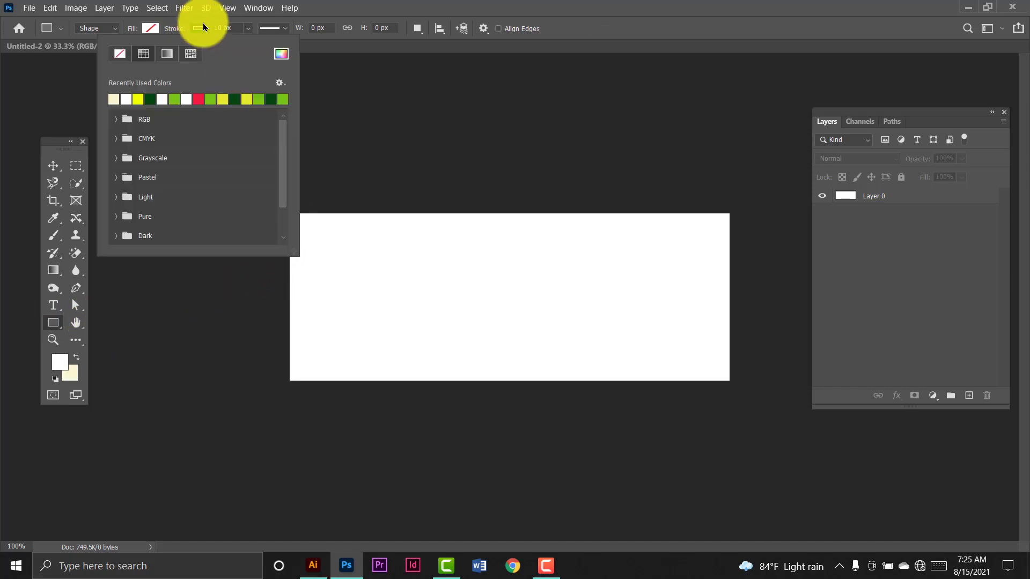
left_click(150, 28)
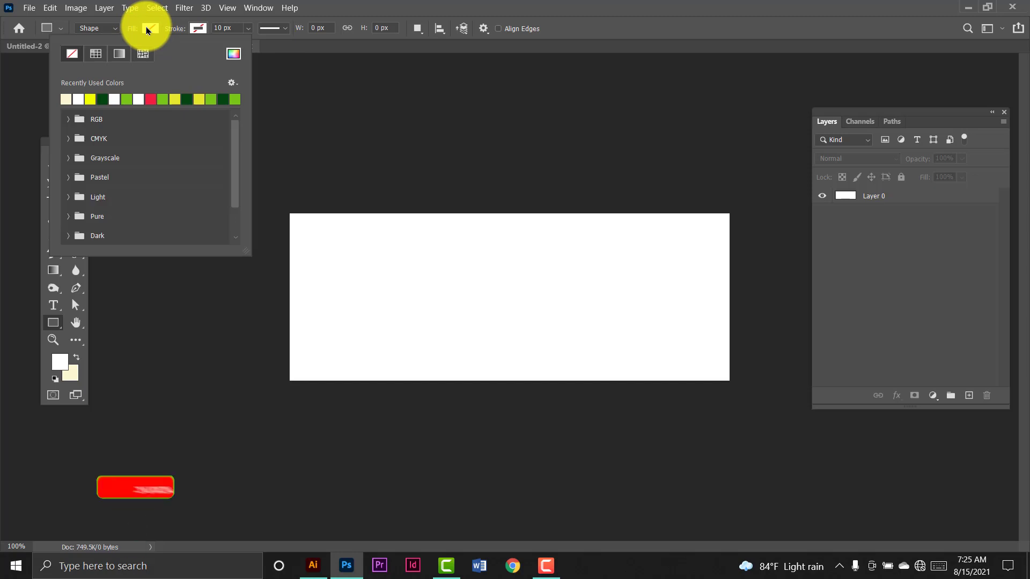
left_click(127, 99)
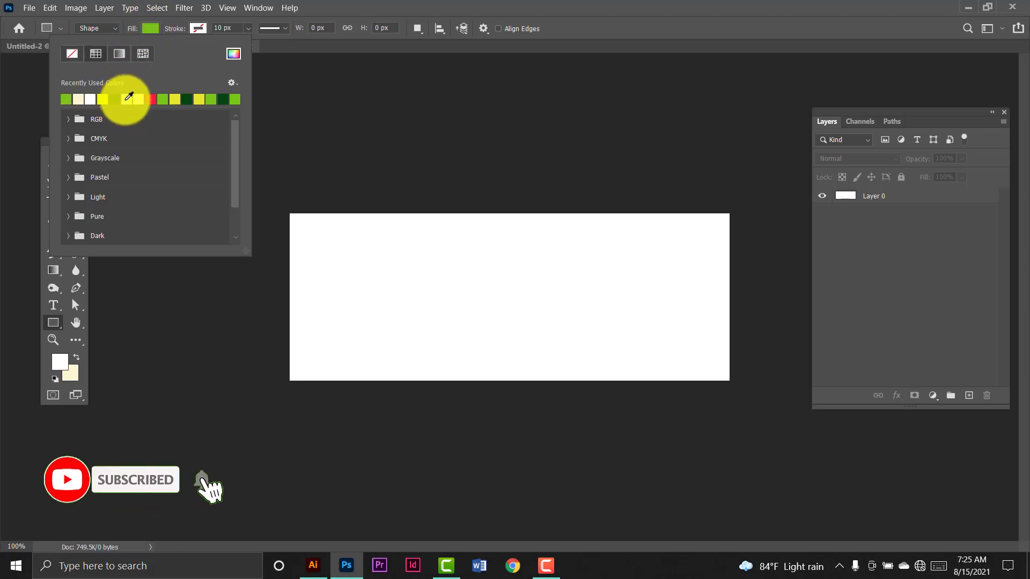
left_click(147, 28)
left_click(149, 30)
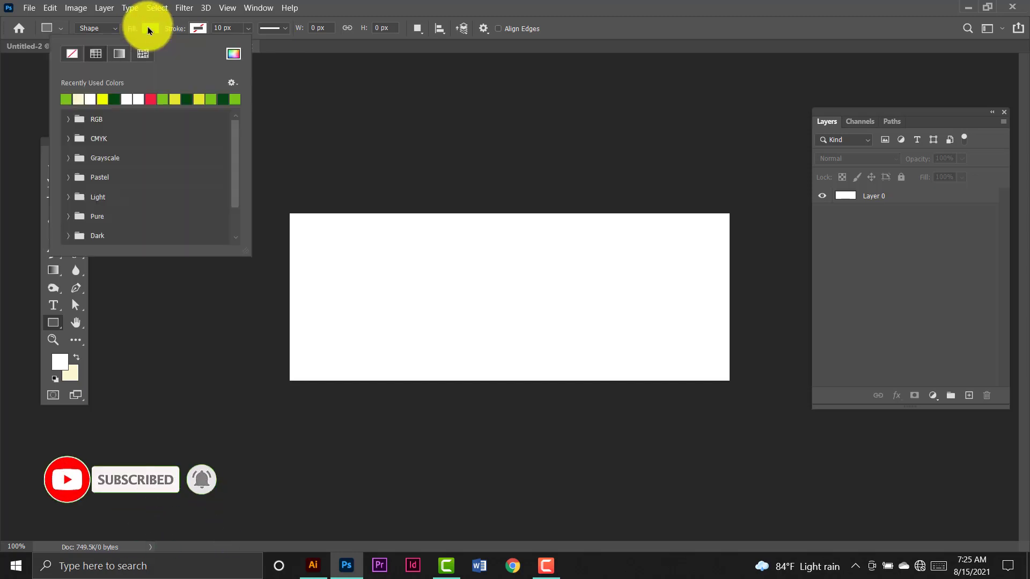
left_click(233, 54)
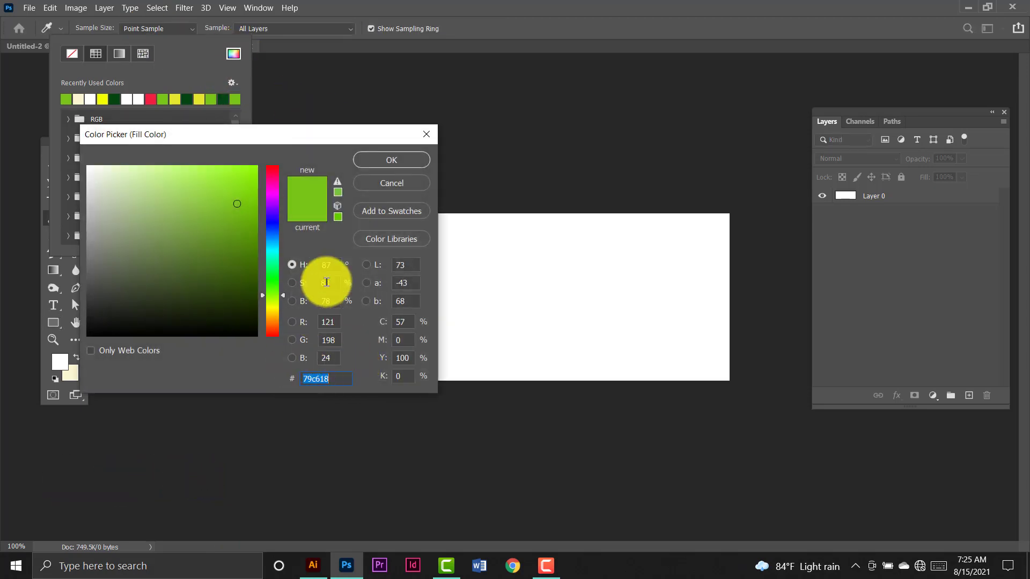
left_click(392, 161)
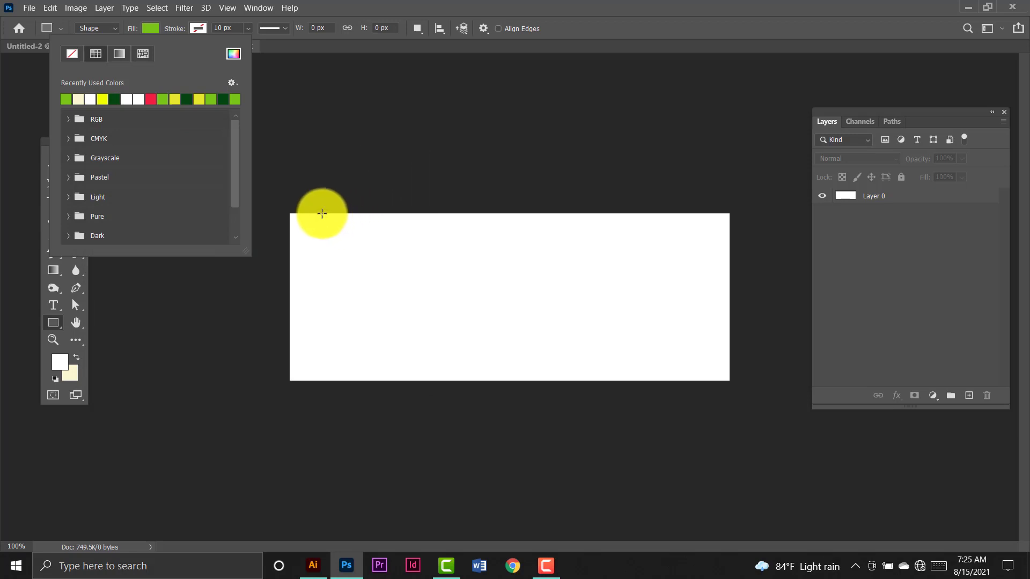
- Draw a green rectangle of about 832 x 330 px covering the whole canvas
left_click_drag(285, 210, 724, 384)
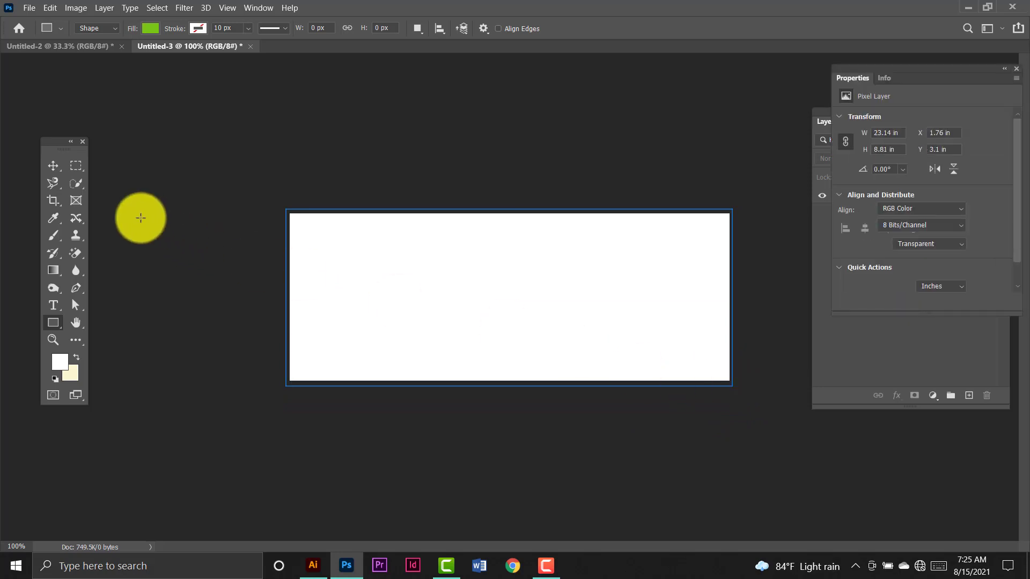
left_click(53, 165)
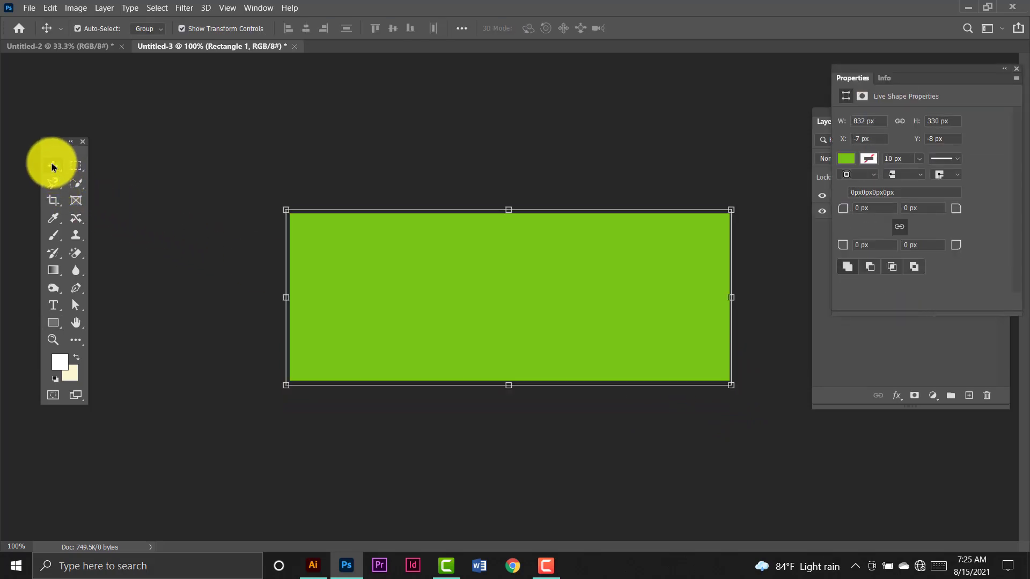
left_click(1015, 72)
- Transform the green rectangle by pulling in all four sides to fit the canvas edges
key("ctrl+t")
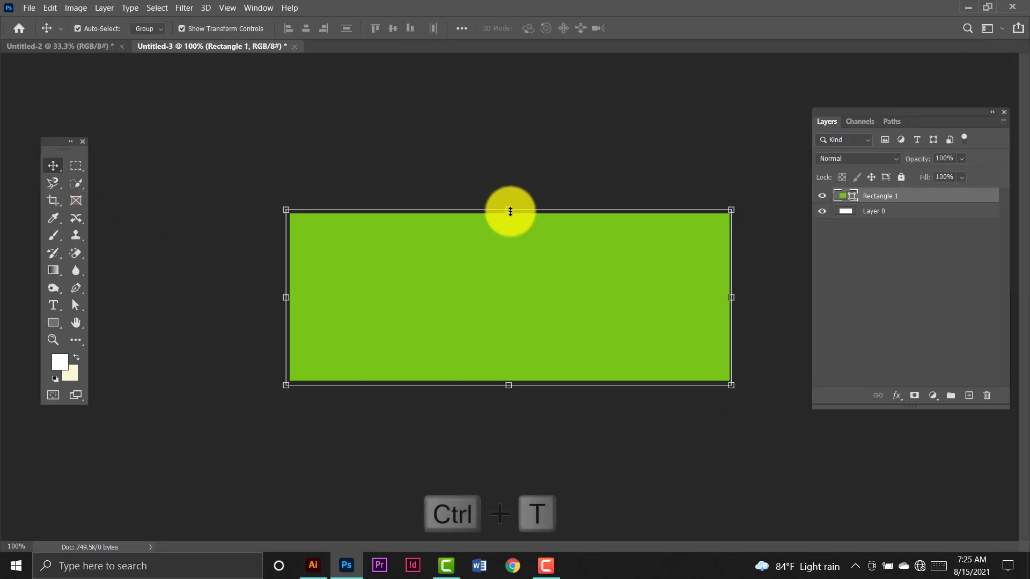
left_click_drag(510, 210, 511, 214)
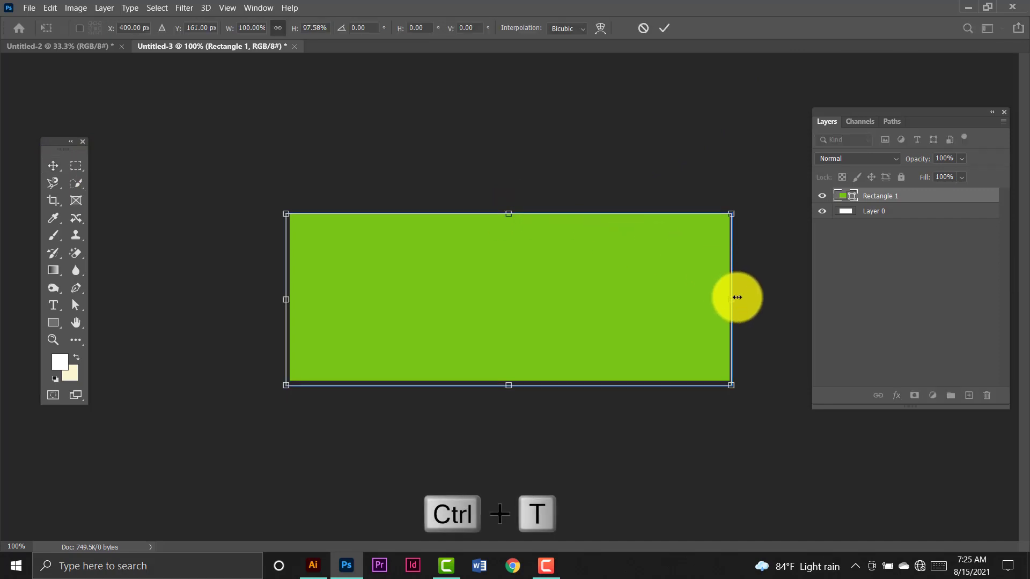
left_click_drag(733, 304, 728, 301)
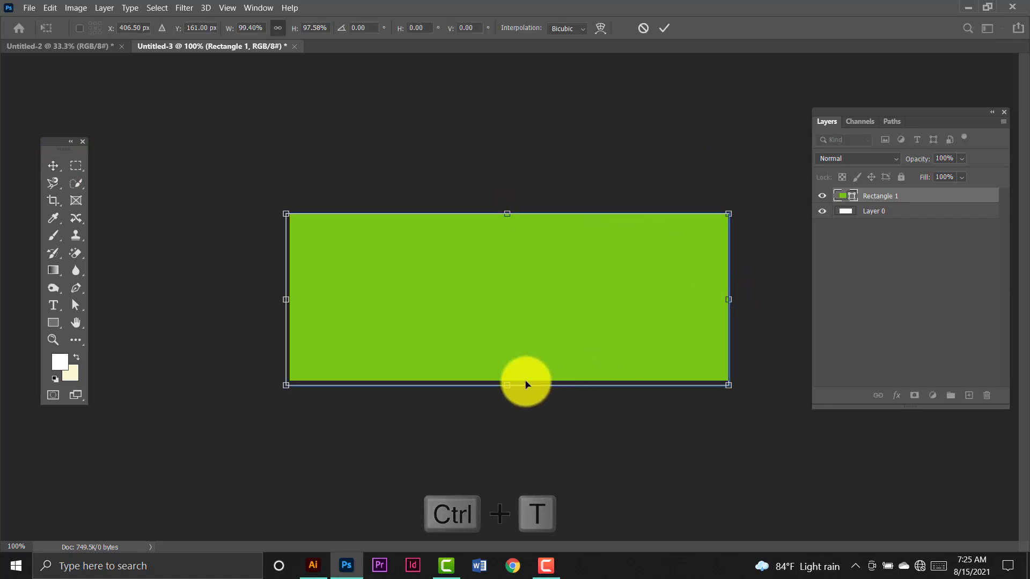
left_click_drag(506, 383, 506, 377)
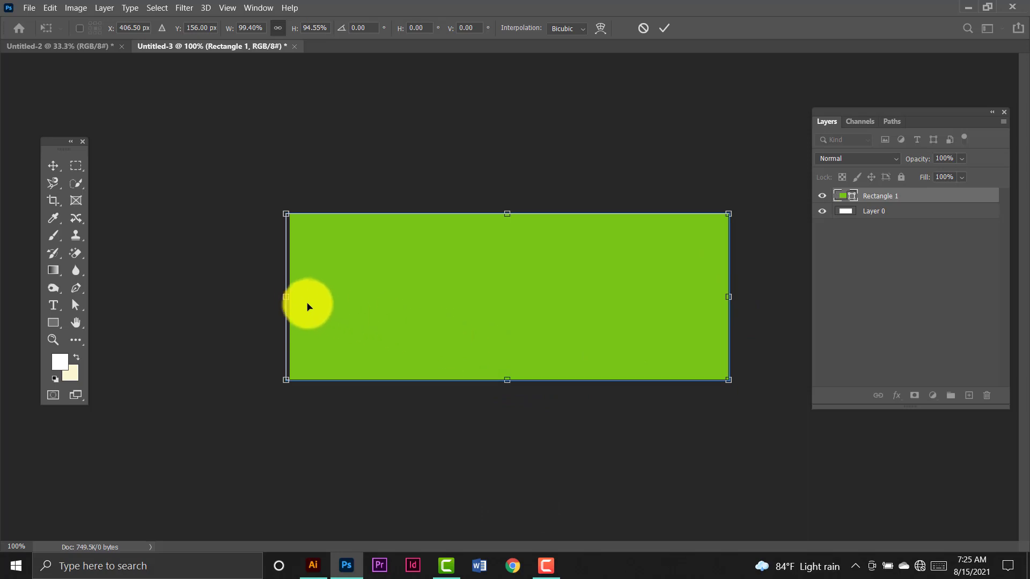
left_click_drag(285, 294, 294, 294)
key("Return")
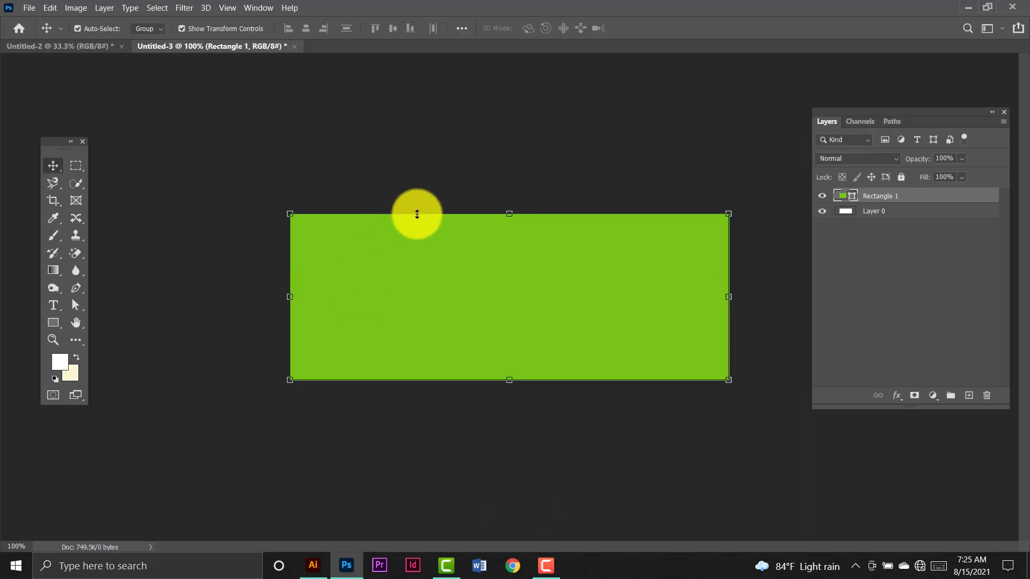
left_click(434, 174)
- Group the rectangle and the white base layer, name the group Background, and lock it
left_click(923, 198)
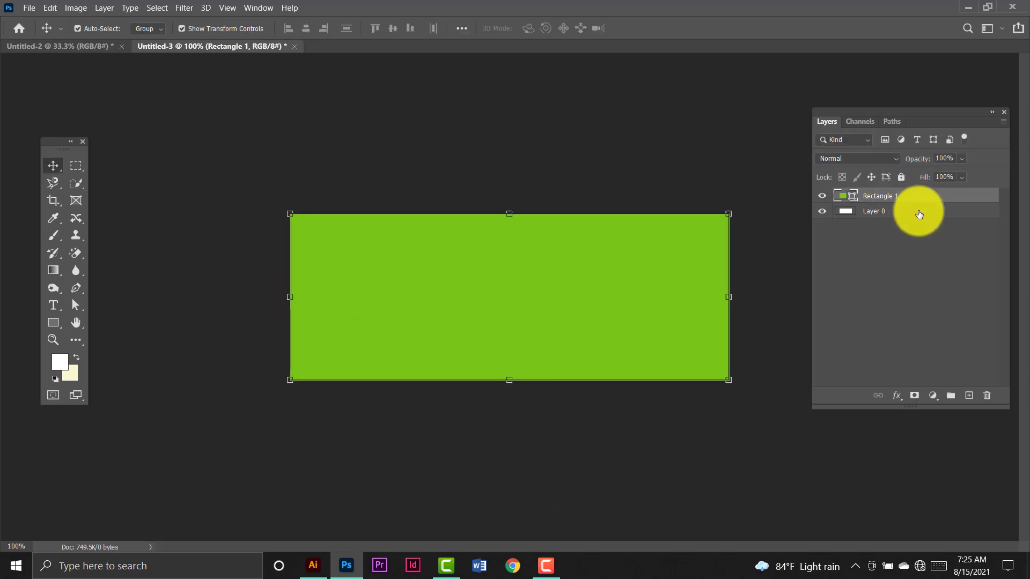
left_click(894, 206, "shift")
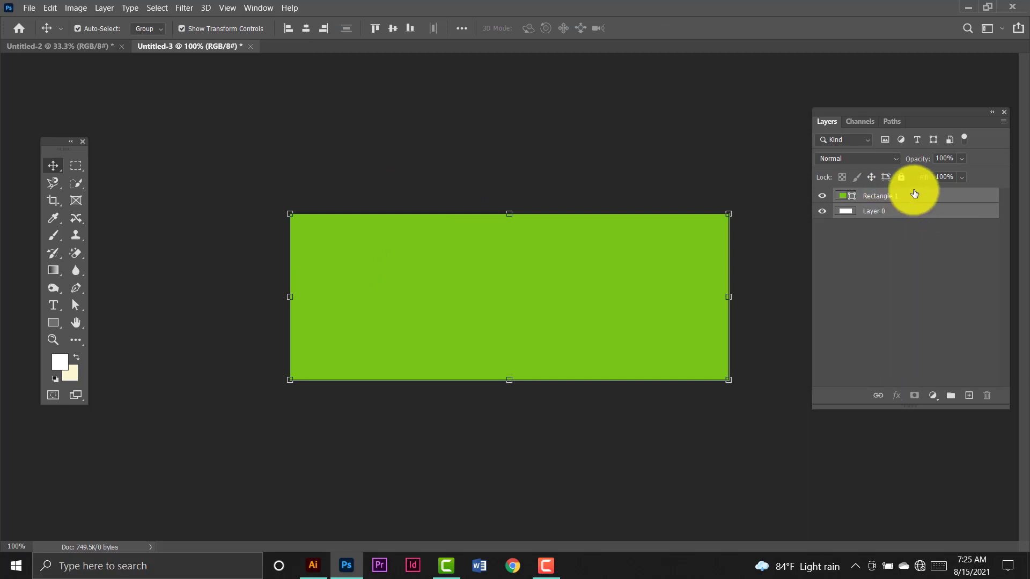
key("ctrl+g")
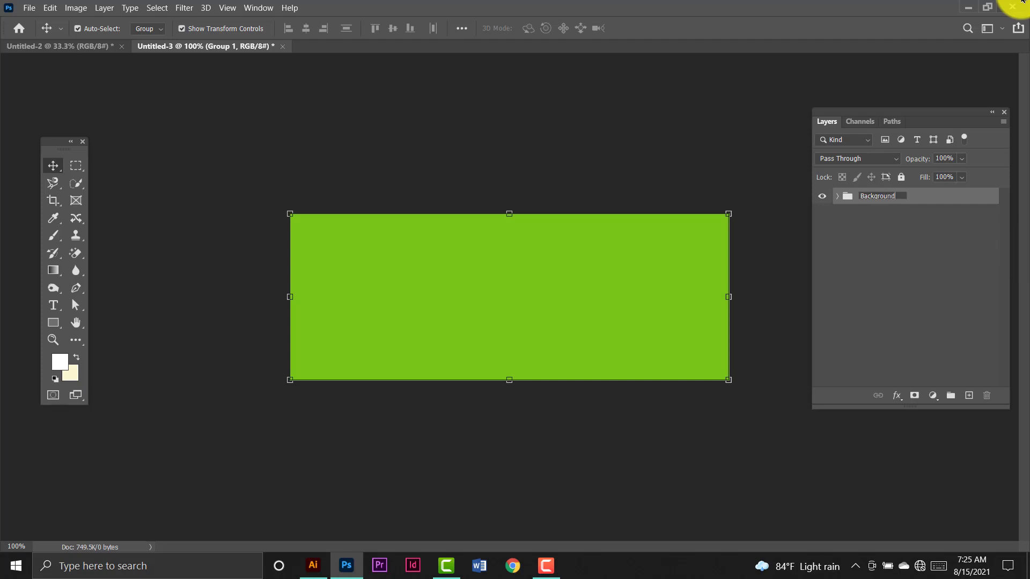
left_click(901, 177)
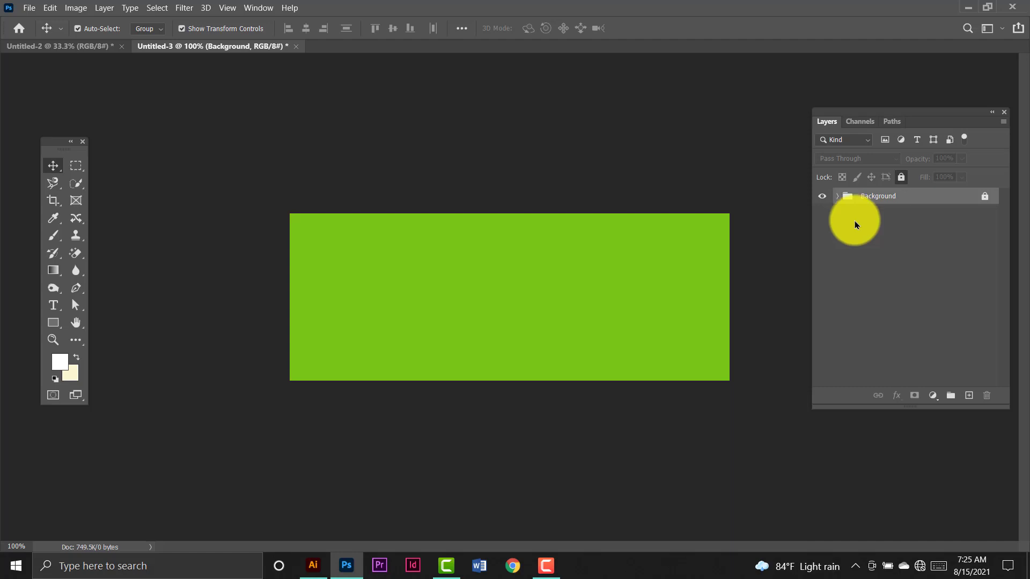
- Set up the Pen tool in Shape mode with a dark green fill and no stroke
left_click(84, 291)
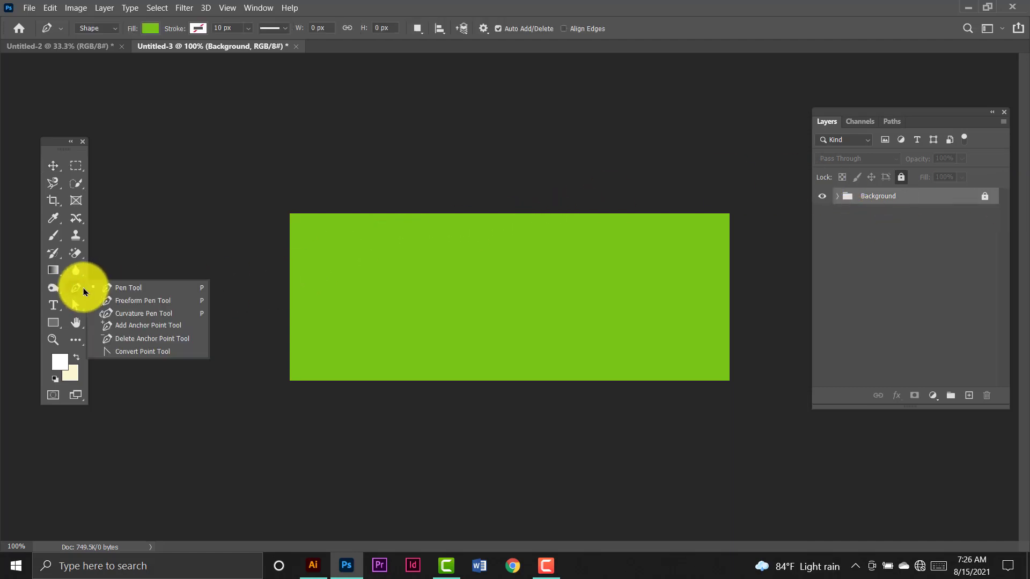
left_click(134, 288)
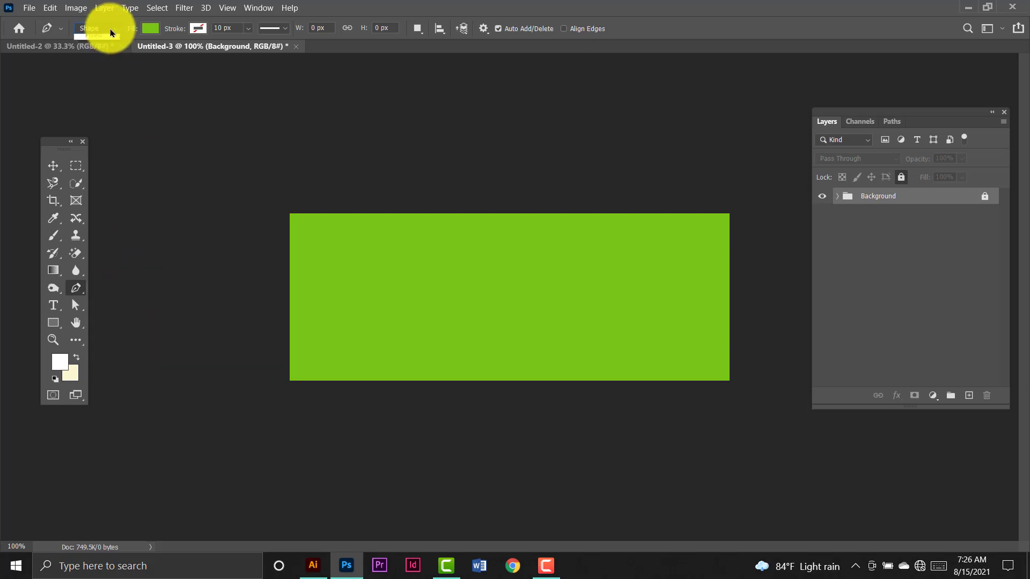
left_click(109, 43)
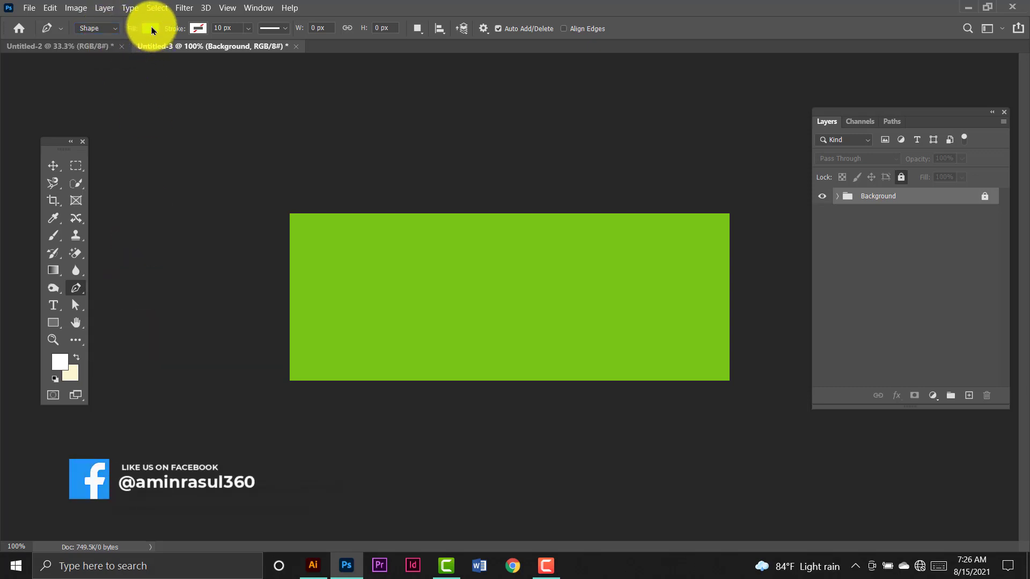
left_click(149, 28)
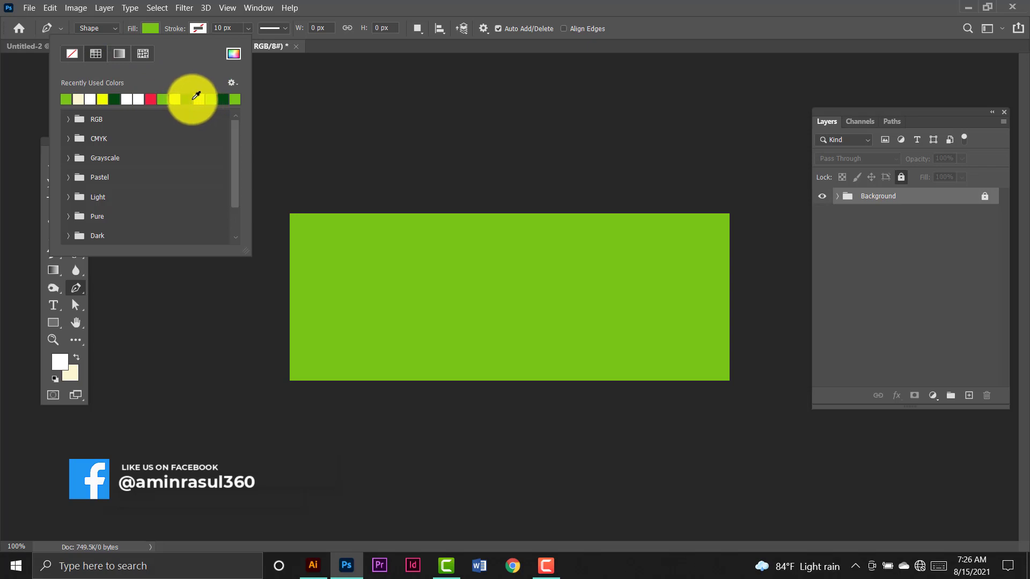
left_click(150, 33)
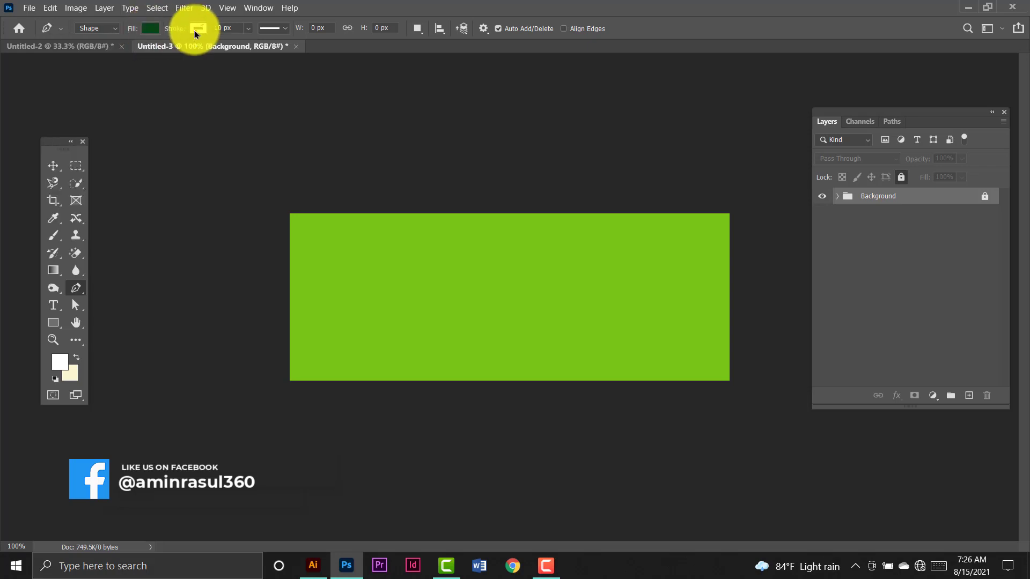
left_click_drag(233, 28, 197, 26)
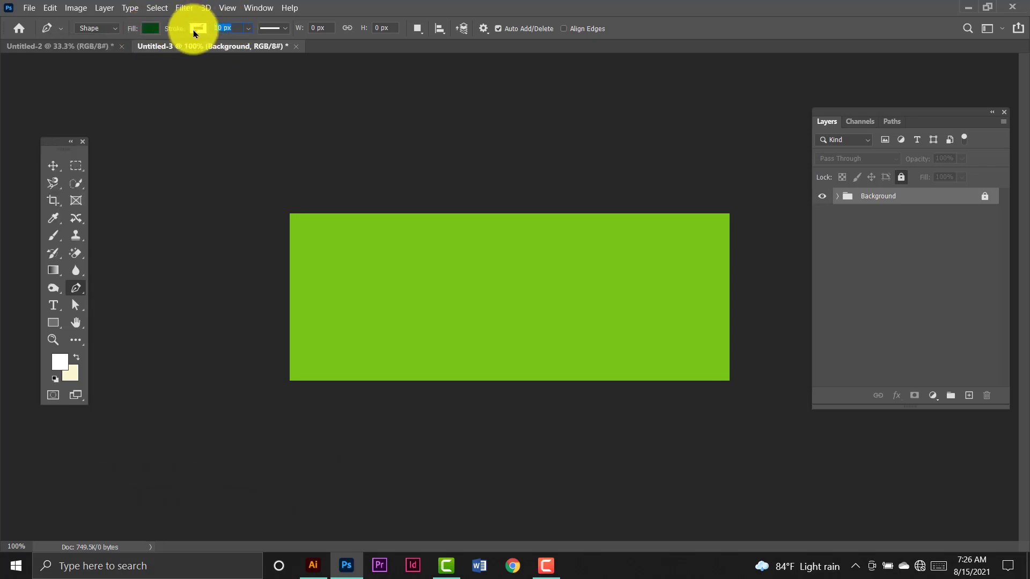
left_click(198, 28)
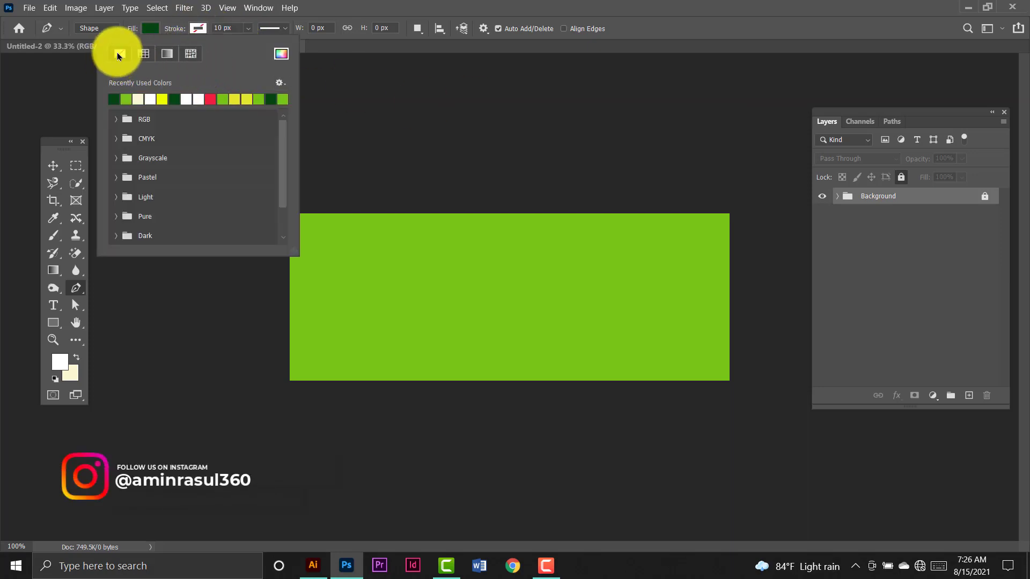
left_click(62, 164)
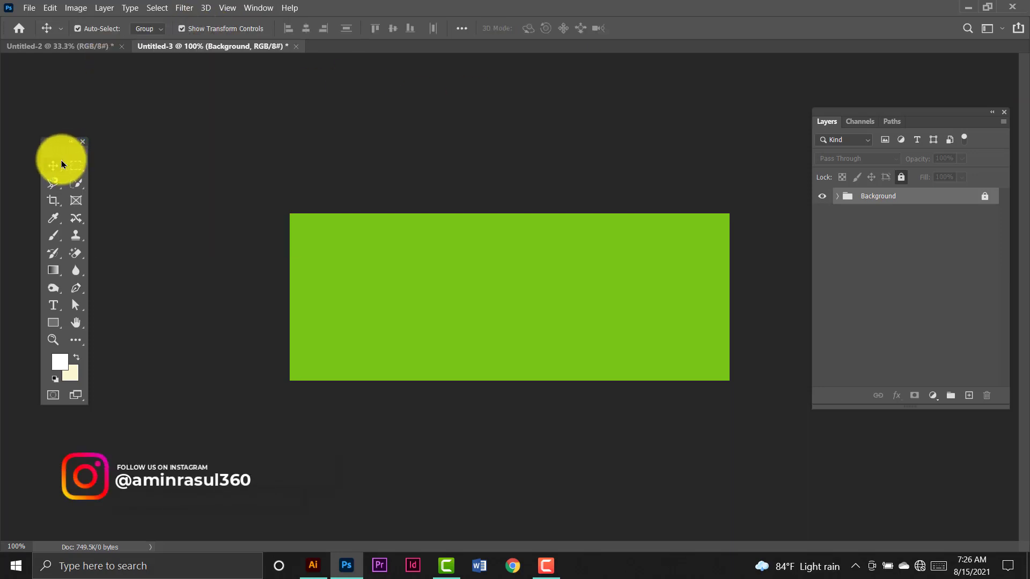
key("p")
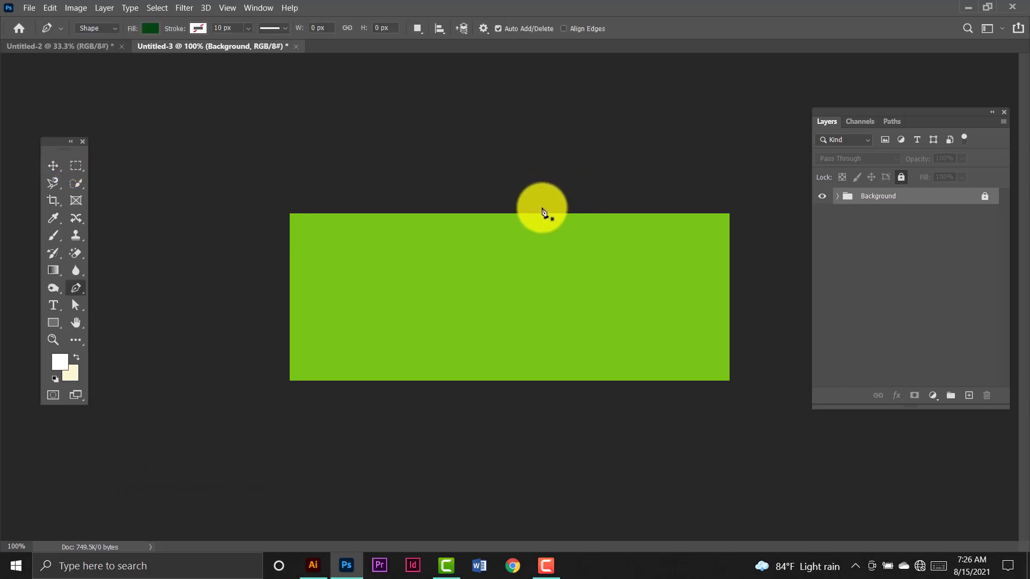
- Draw a dark green five-point shape of about 437 x 373 px with an inward-pointing left edge, covering the banner's right half
left_click(514, 207)
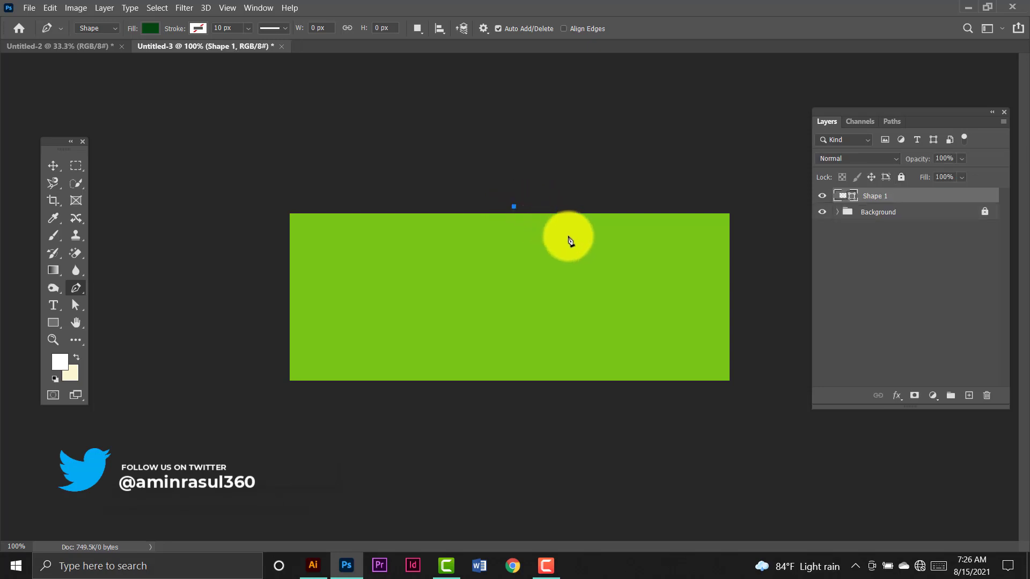
left_click(572, 294)
left_click(528, 401)
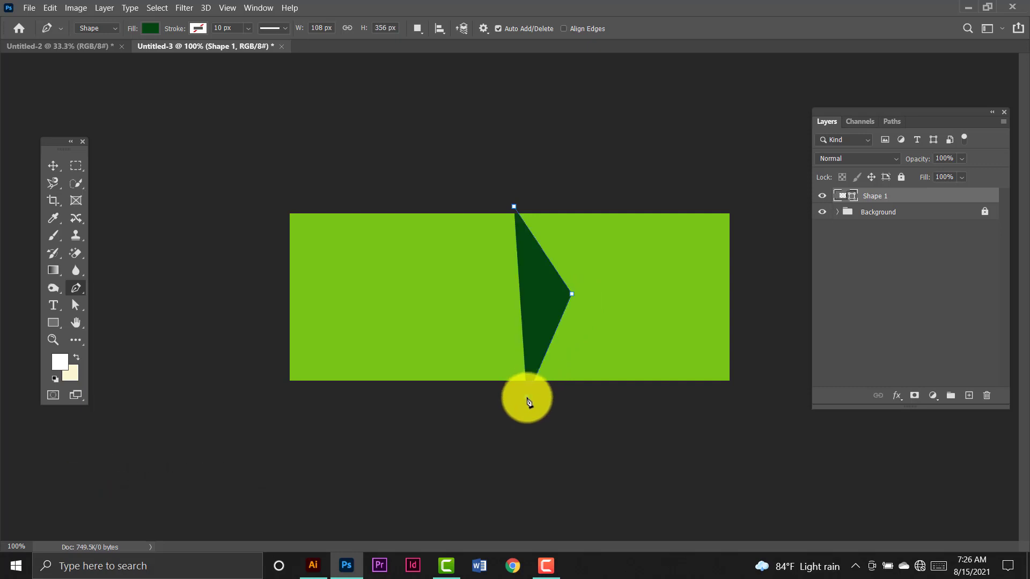
left_click(748, 399)
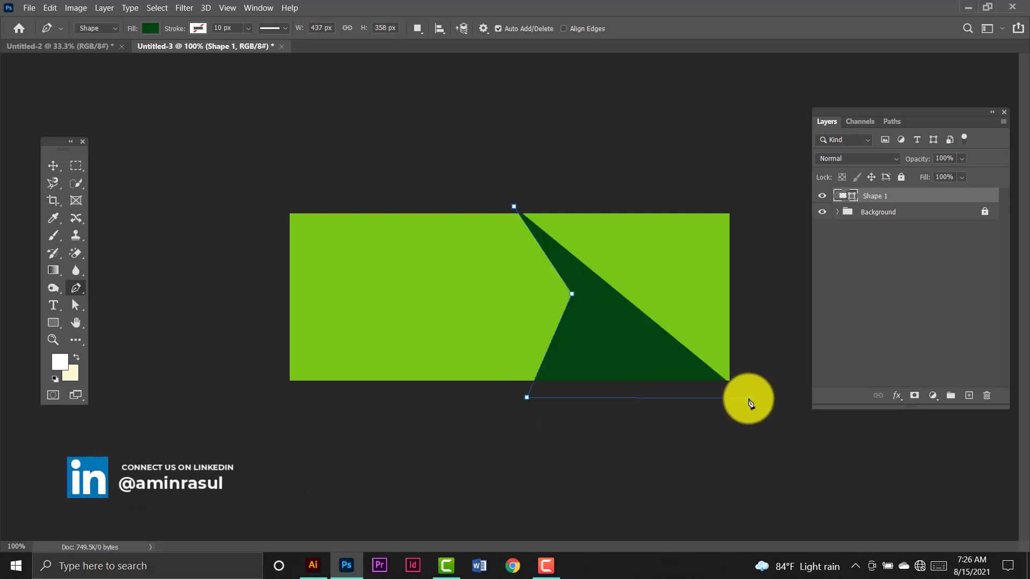
left_click(749, 199)
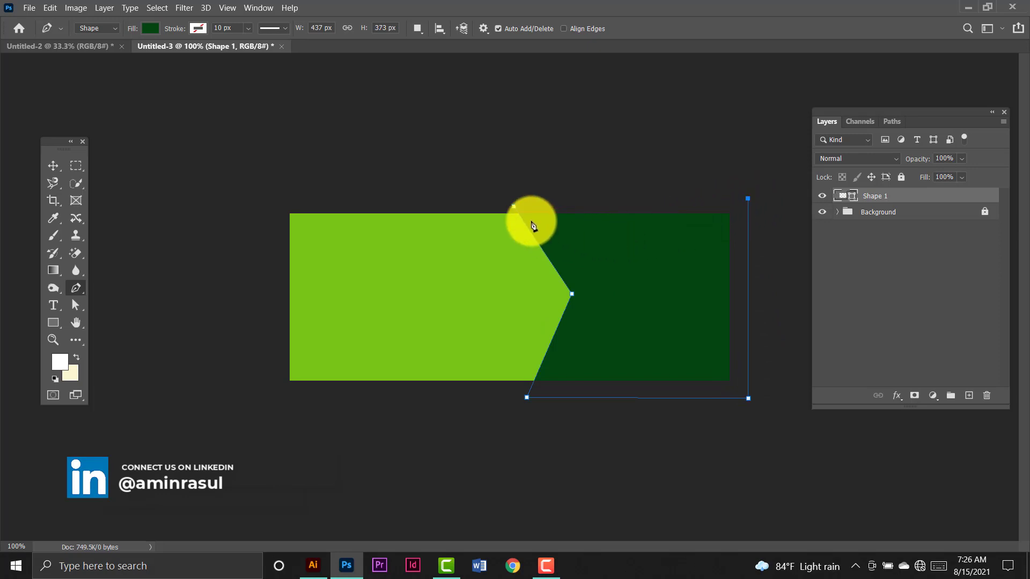
left_click(512, 211)
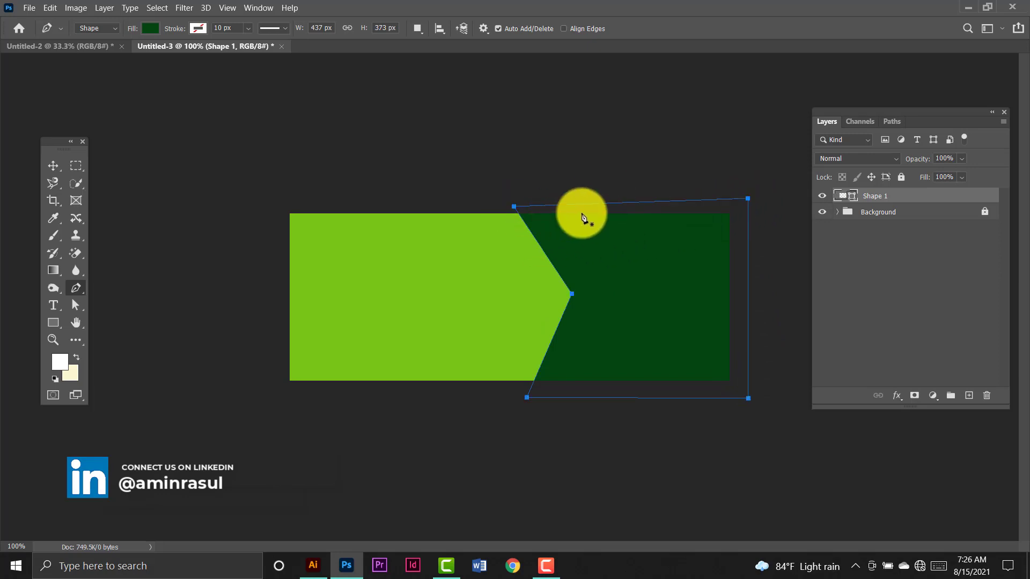
left_click(52, 166)
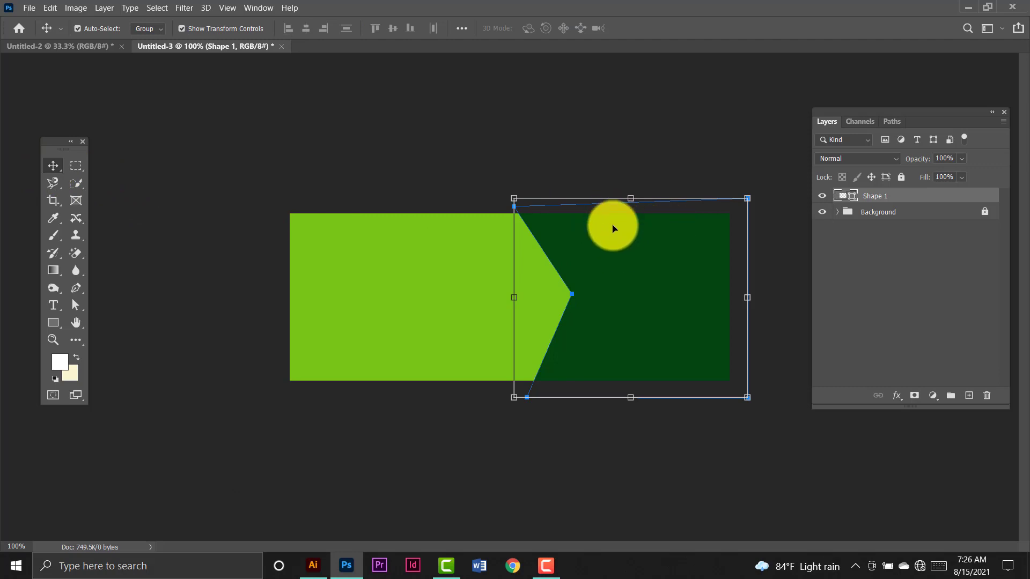
left_click(573, 161)
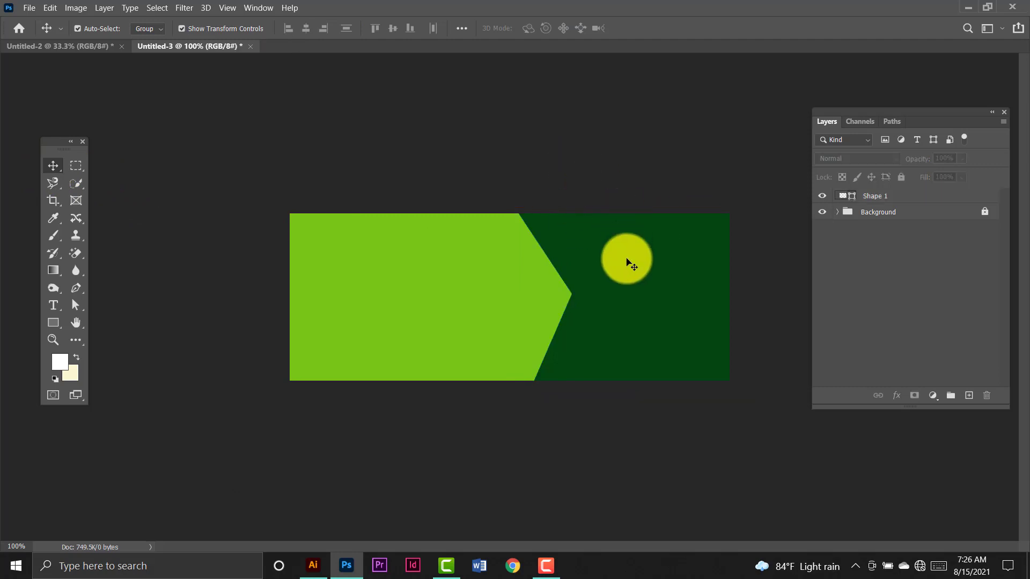
- Duplicate the dark green shape and move the copy slightly to the right
left_click(622, 271)
key("ctrl+j")
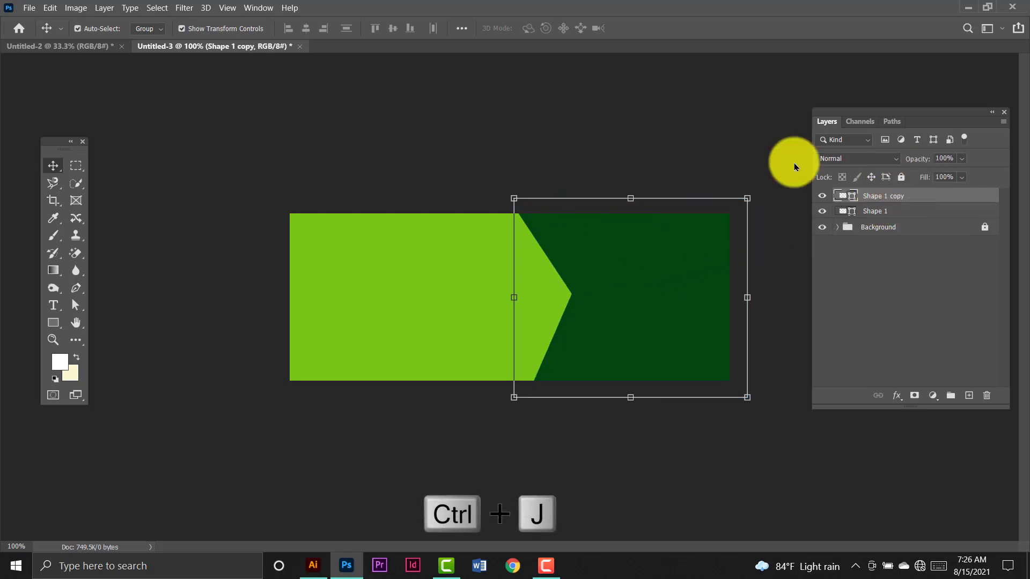
left_click_drag(665, 290, 671, 288)
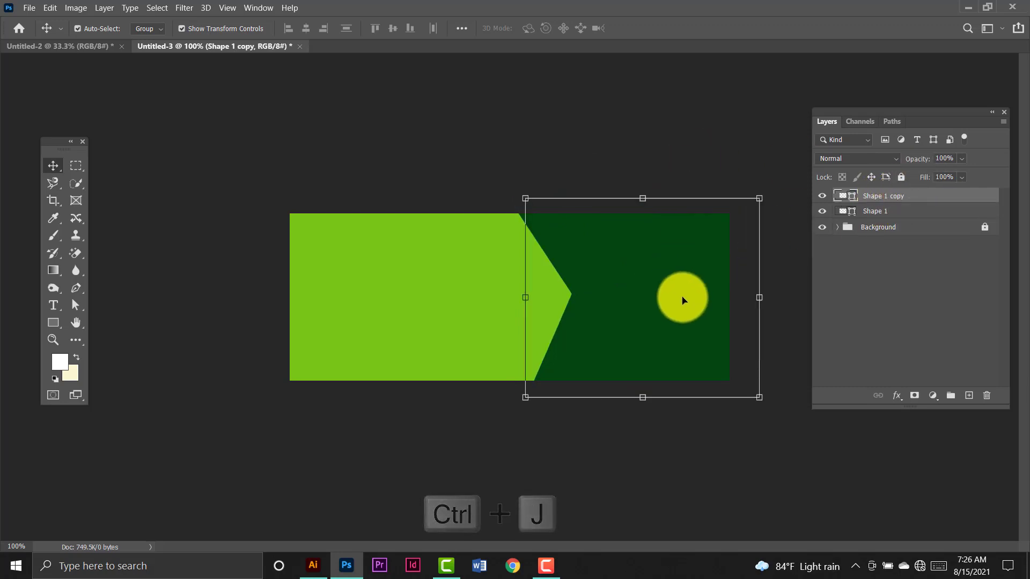
- Fill the shape copy with light green and nudge it slightly left to narrow the dark green chevron band
left_click(54, 323)
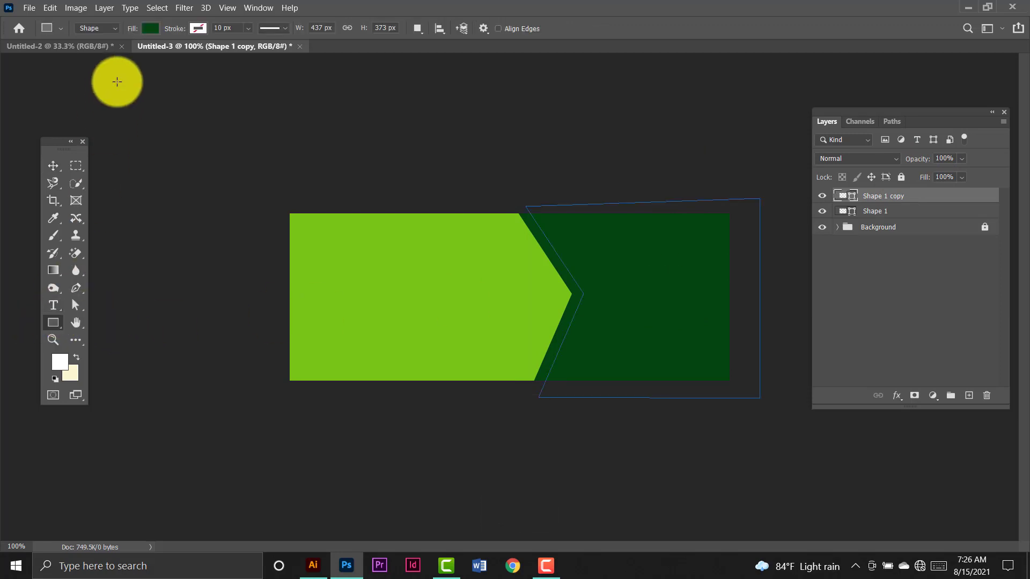
left_click(149, 28)
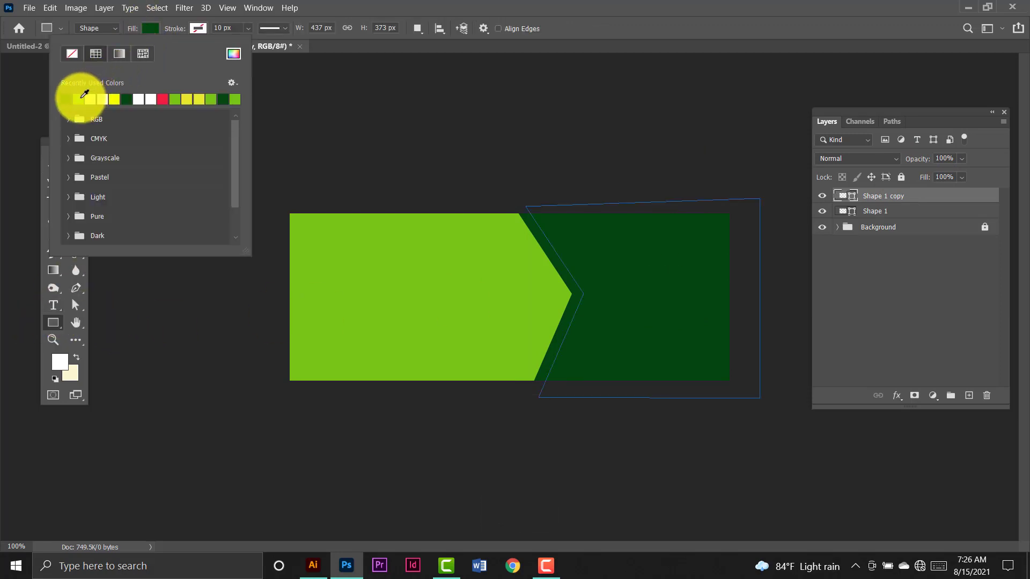
left_click(84, 99)
key("v")
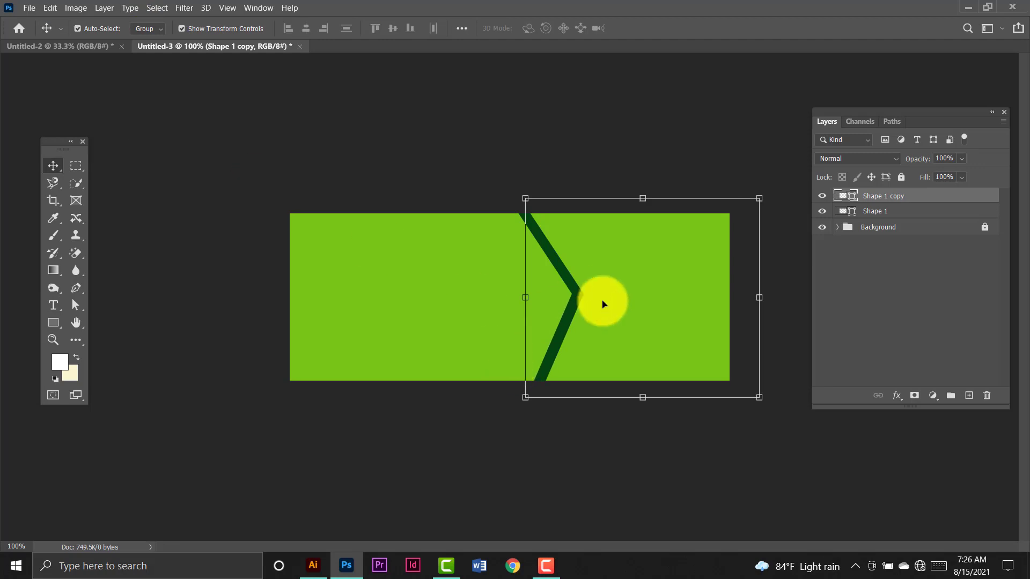
left_click_drag(628, 294, 631, 292)
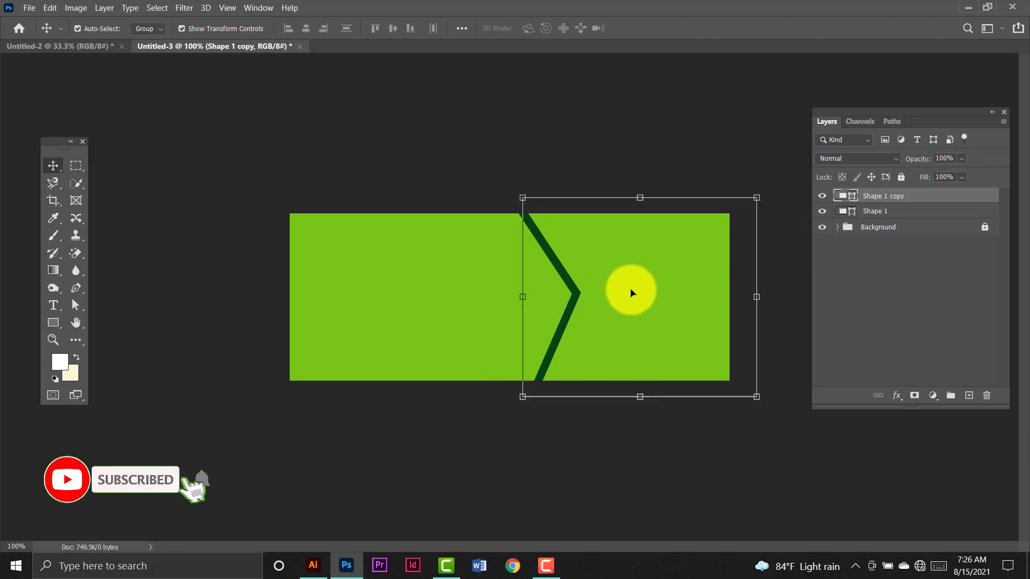
left_click(607, 145)
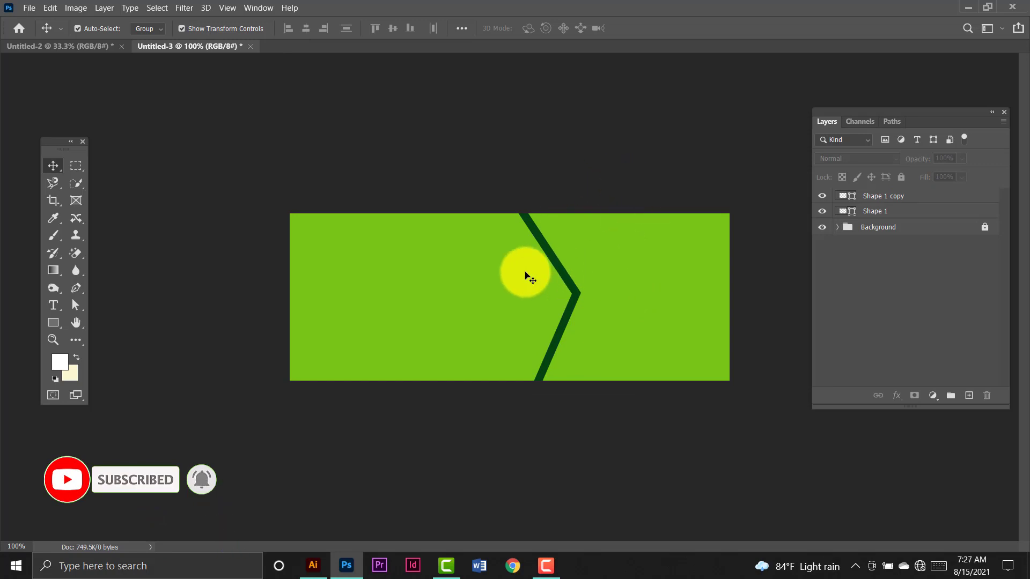
- Bring the photo of the man from Untitled-2 into the Untitled-3 banner and scale it down to about 45%
left_click(79, 47)
left_click_drag(407, 209, 556, 256)
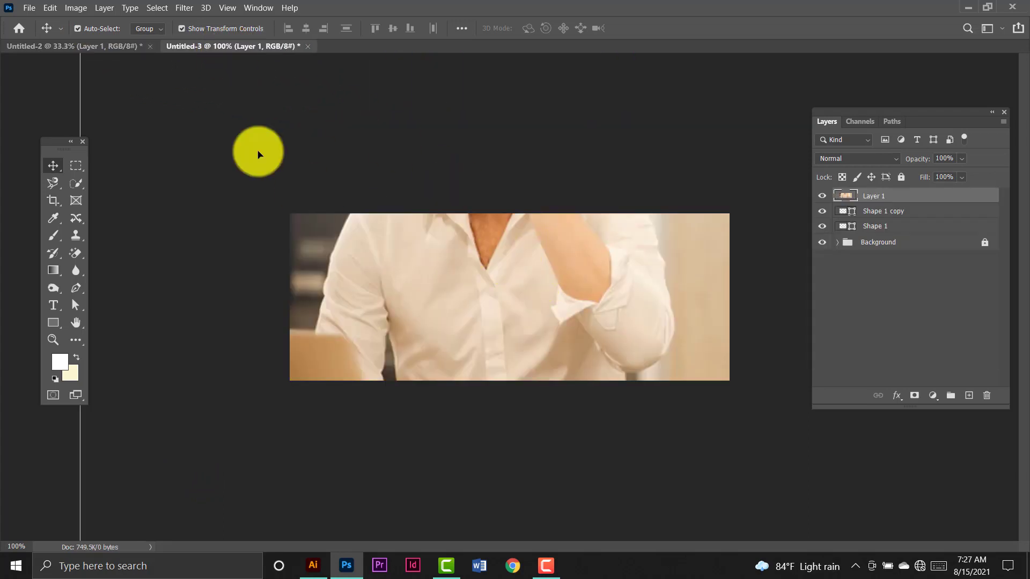
key("ctrl+minus")
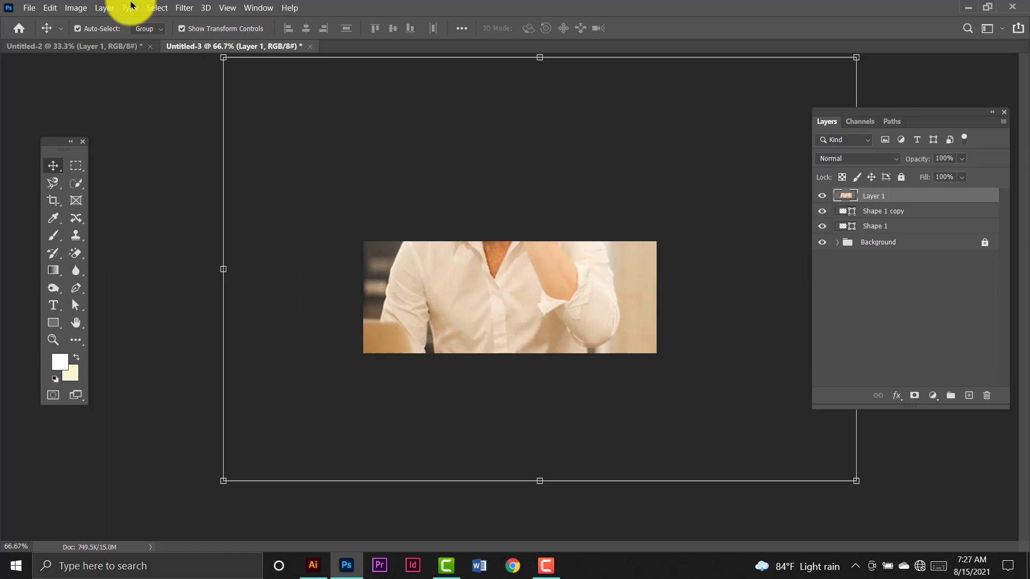
key("ctrl+t")
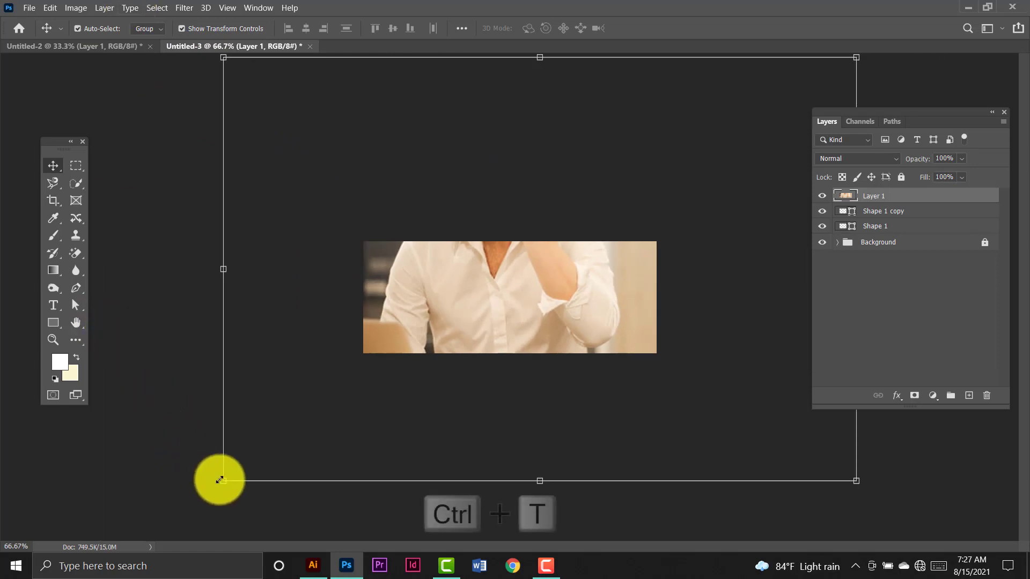
left_click_drag(220, 480, 570, 357)
key("ctrl+plus")
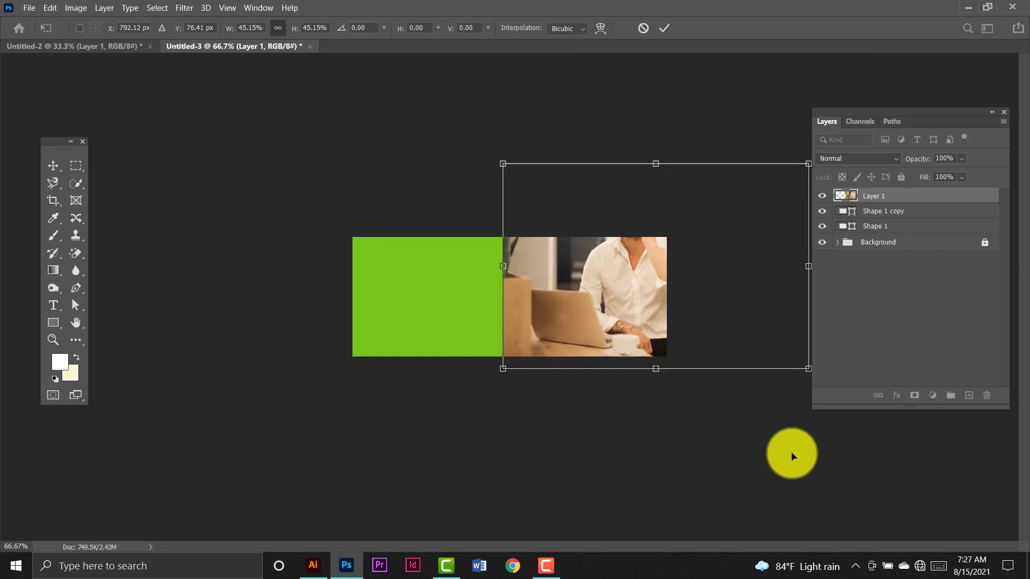
key("Return")
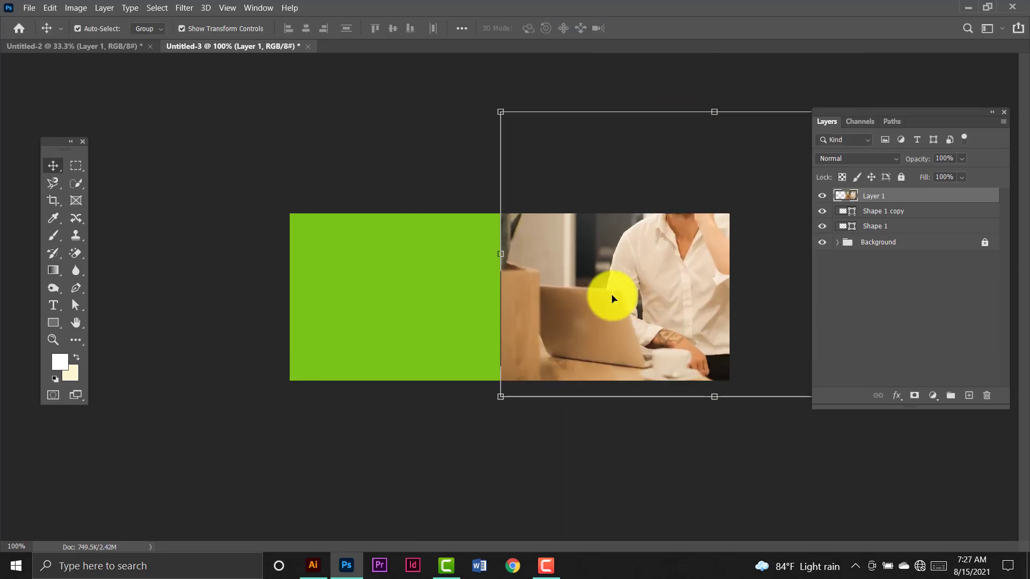
- Scale the photo down further and position it over the banner's right end, covering the full banner height with the man in view
left_click_drag(500, 254, 611, 255)
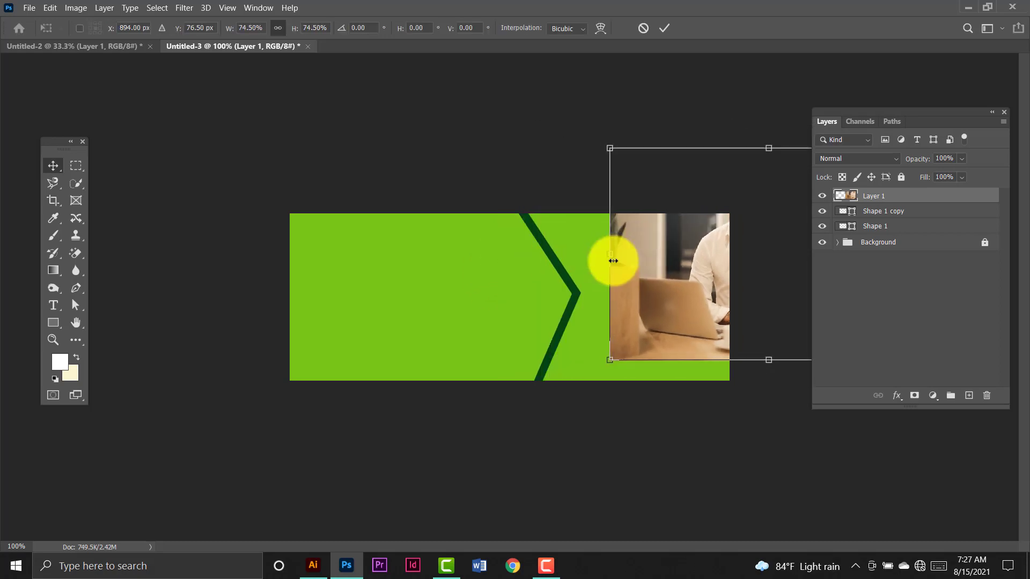
left_click_drag(681, 290, 634, 307)
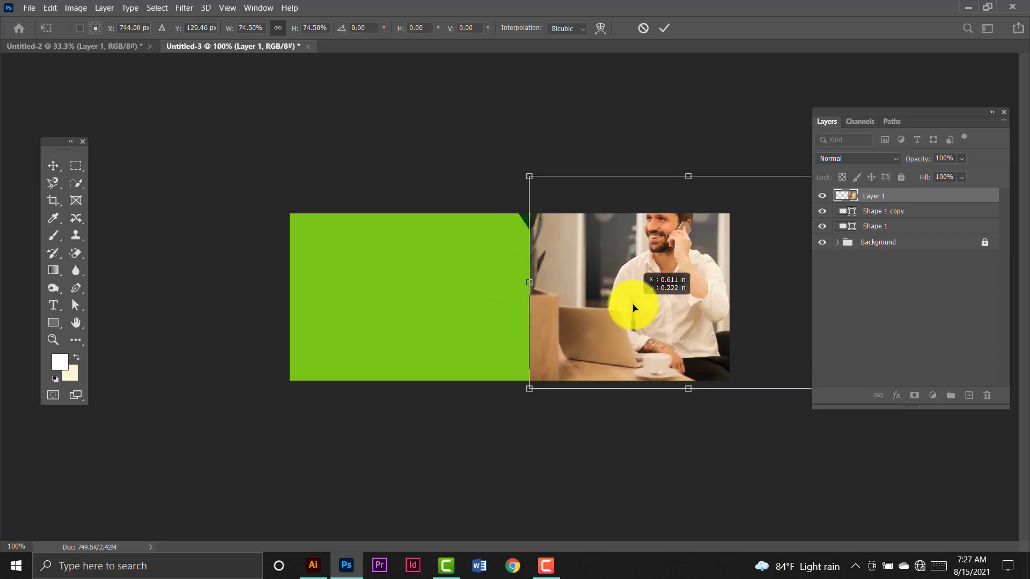
left_click_drag(532, 283, 581, 276)
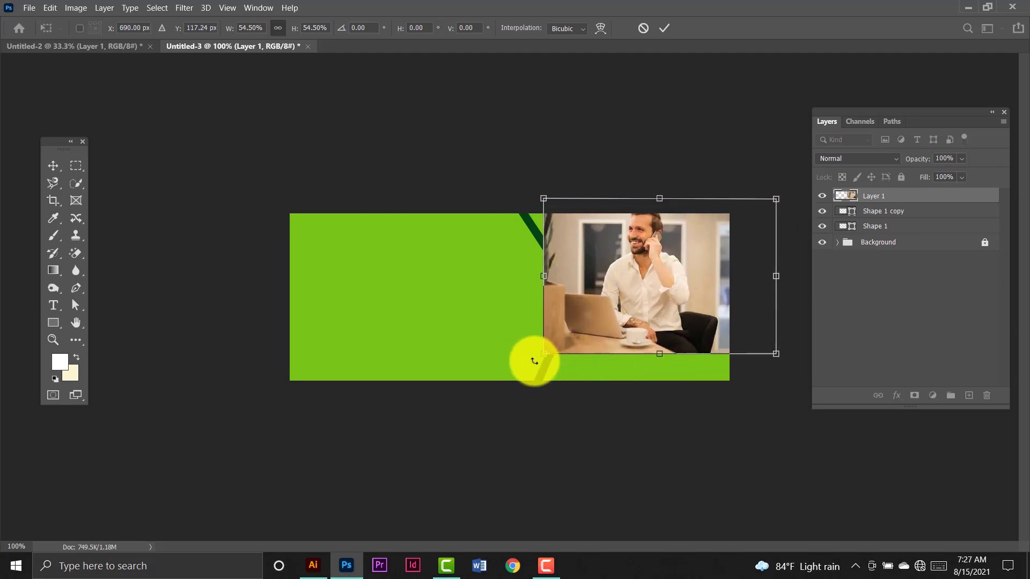
left_click_drag(535, 361, 500, 382)
left_click_drag(609, 298, 659, 311)
key("Return")
- Duplicate the dark green Shape 1 layer and place the copy directly beneath it, above the Background group
left_click(832, 209)
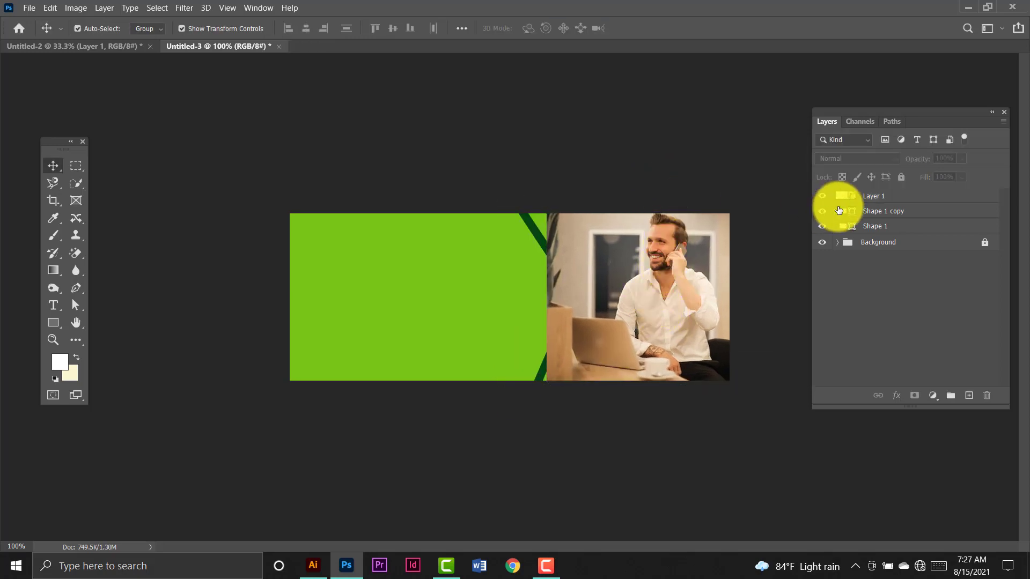
left_click(893, 228)
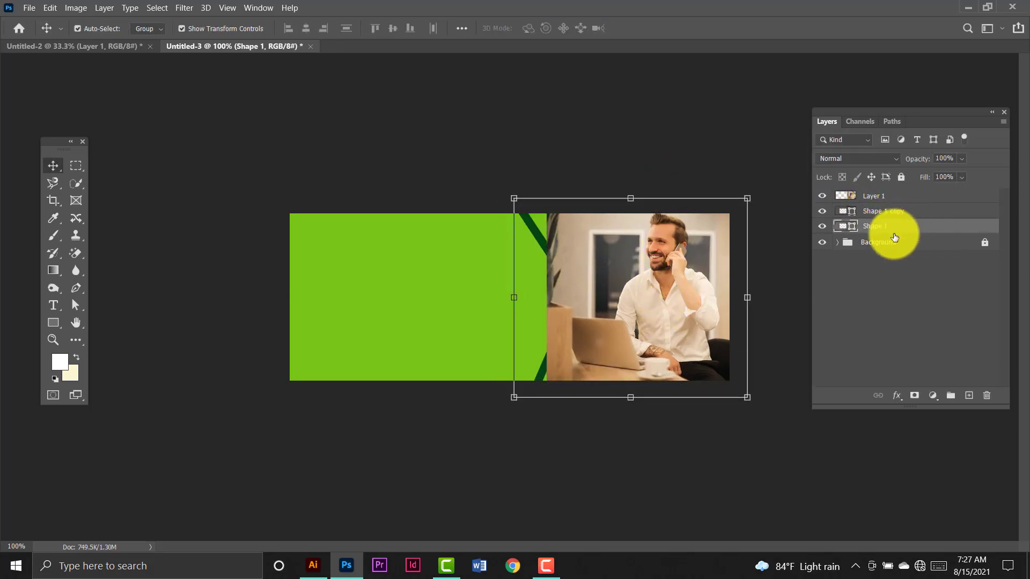
key("ctrl+j")
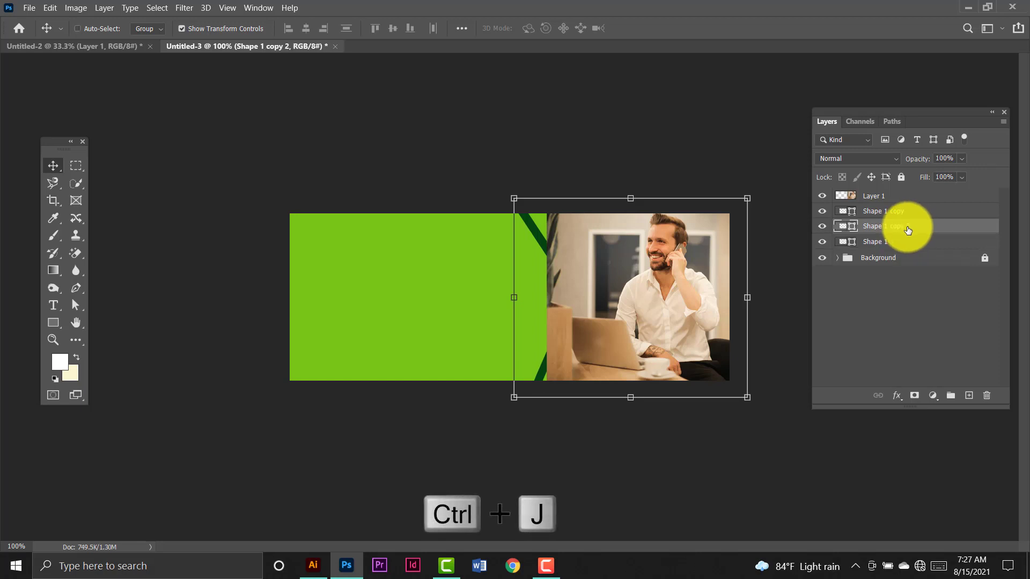
left_click_drag(908, 230, 887, 237)
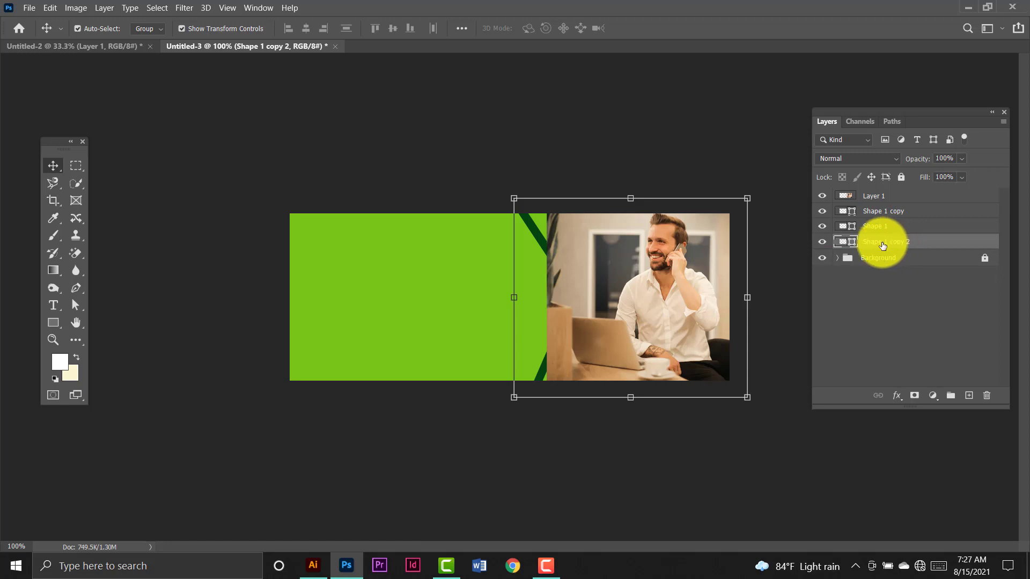
- Nudge the Shape 1 copy 2 layer left so it extends as a band beyond the original shape's left edge
key("Left")
key("Left")
key("Left")
key("Left")
key("Left")
key("Left")
key("Left")
key("Left")
key("Left")
key("Left")
key("Left")
key("Left")
key("Left")
key("Left")
key("Left")
key("Left")
key("Left")
key("Left")
key("Left")
key("Left")
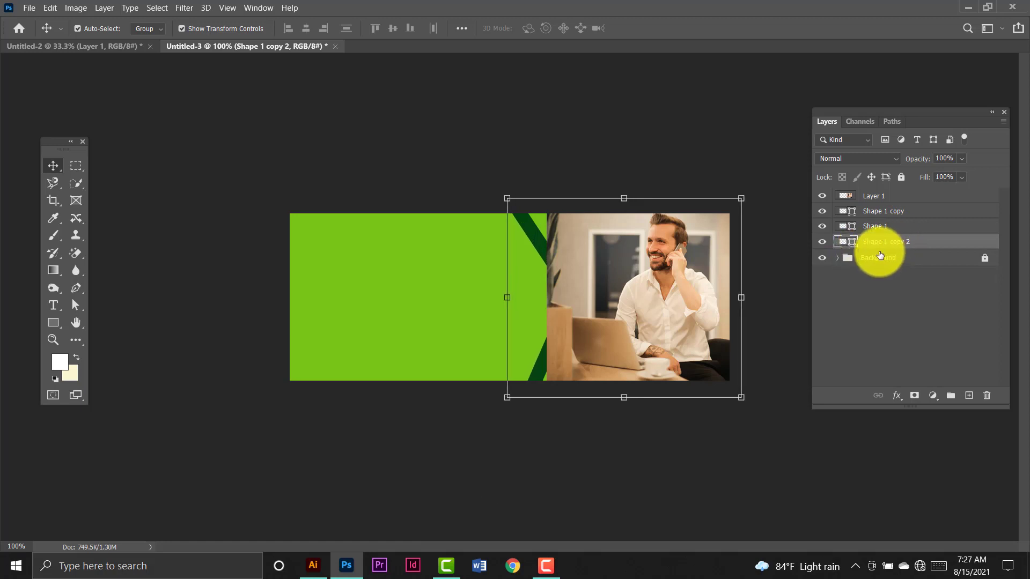
- Change the fill of Shape 1 copy 2 to white and deselect it
left_click(53, 323)
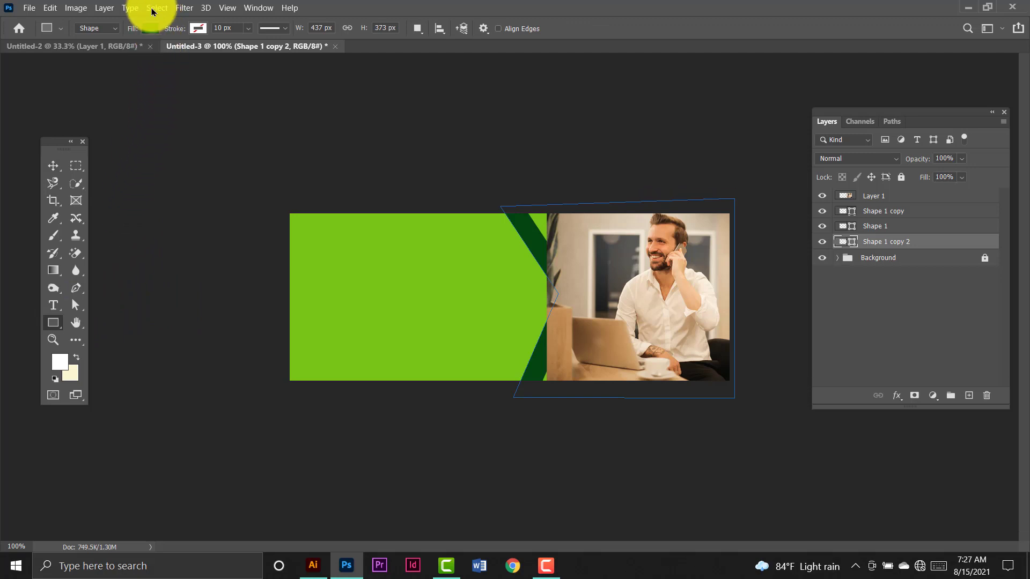
left_click(151, 28)
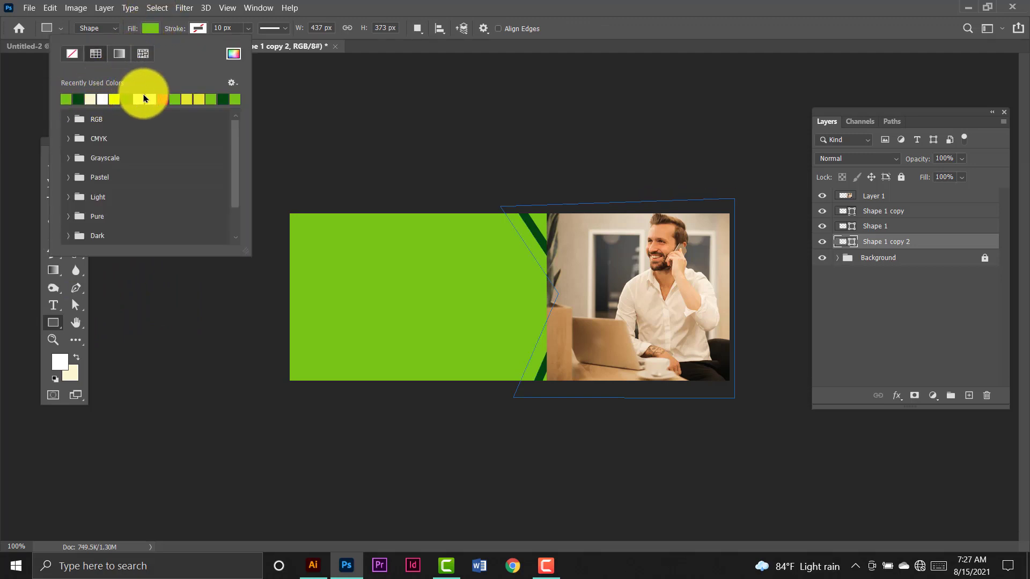
left_click(144, 98)
key("v")
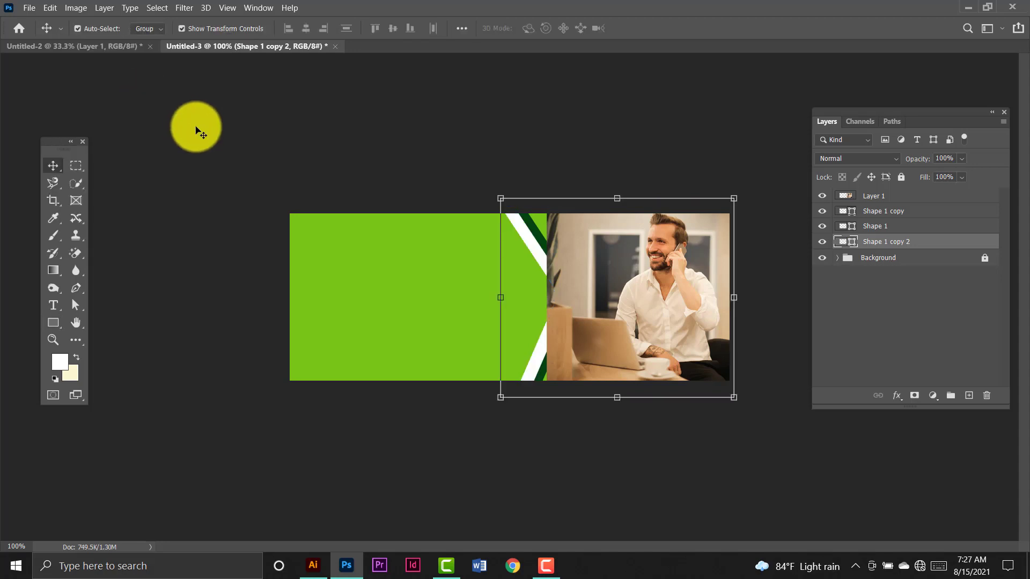
left_click(197, 129)
- Move the photo left so it covers the chevron tip of the light green shape
left_click(610, 329)
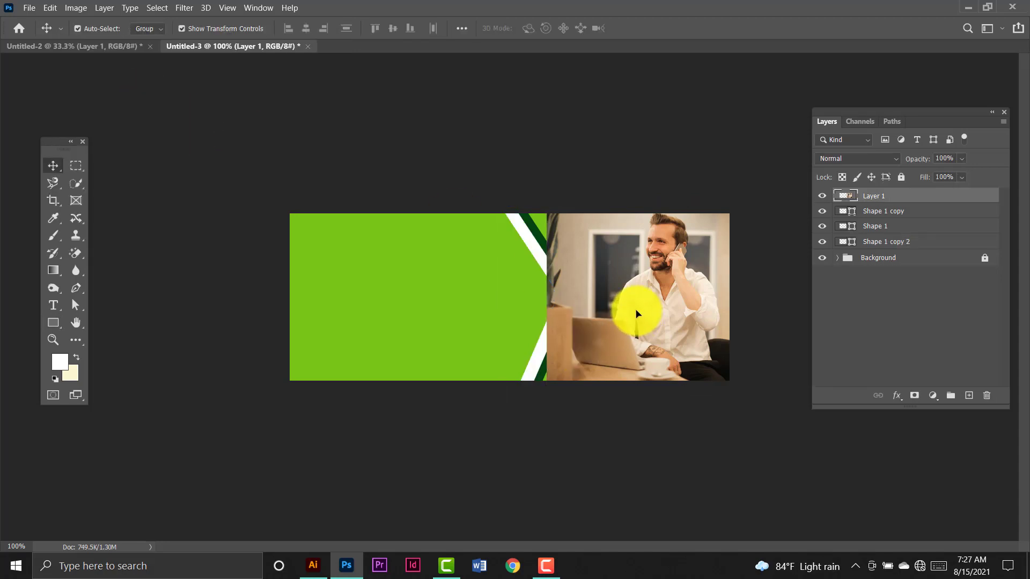
left_click_drag(637, 313, 619, 314)
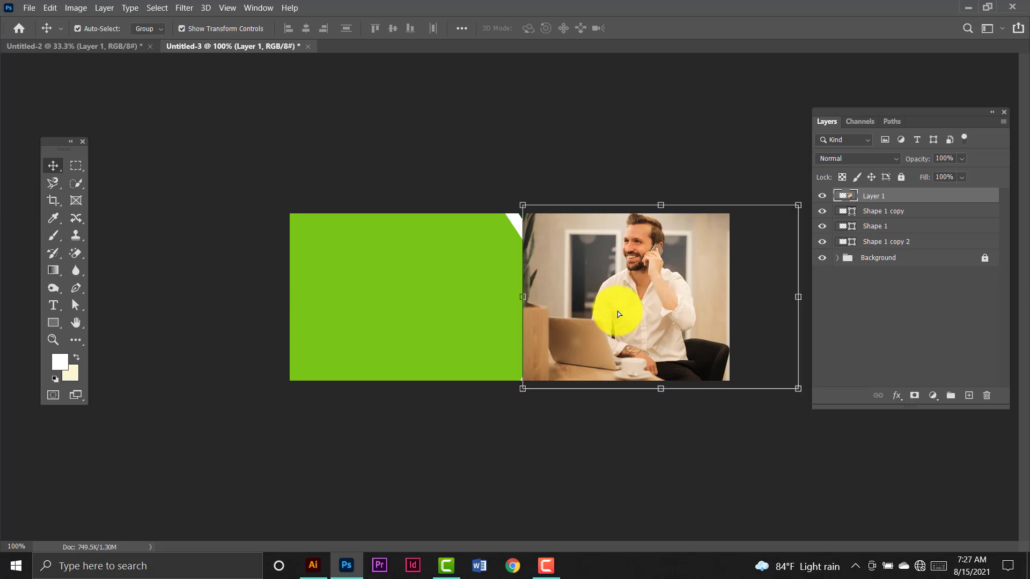
left_click(757, 181)
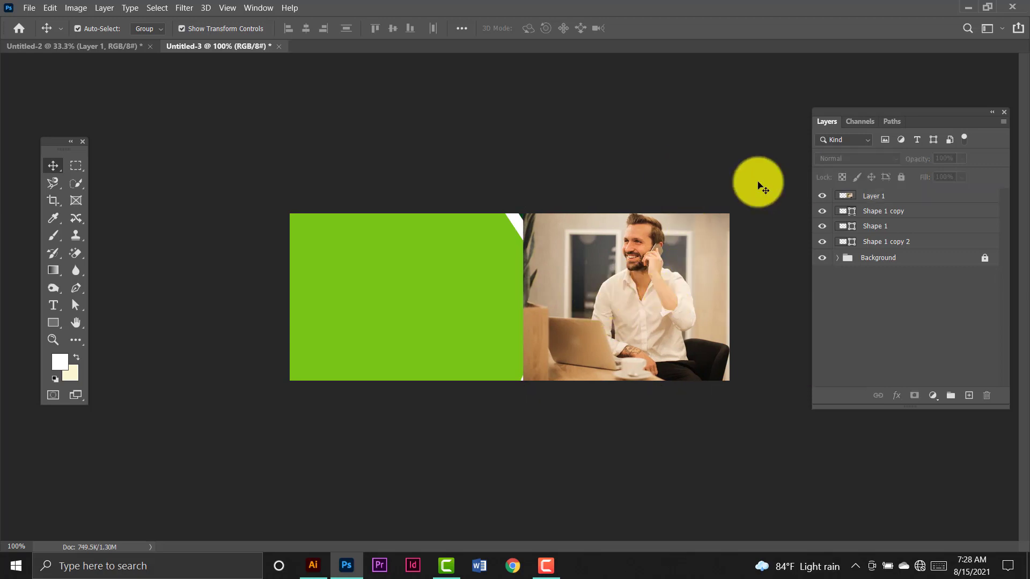
- Clip the photo Layer 1 and the Shape 1 copy layer to Shape 1 with a clipping mask, and deselect them
left_click(888, 197)
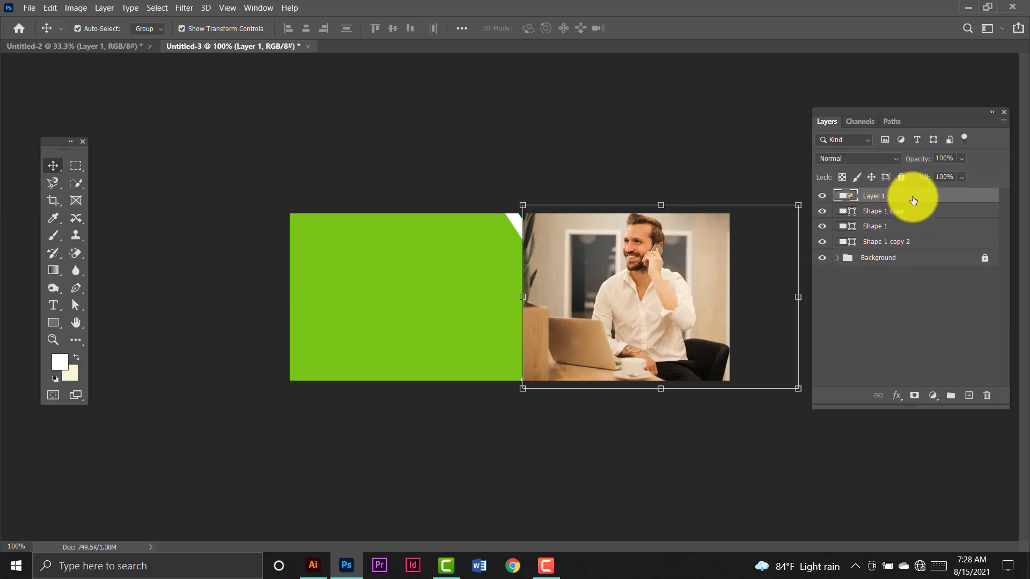
left_click(898, 211, "shift")
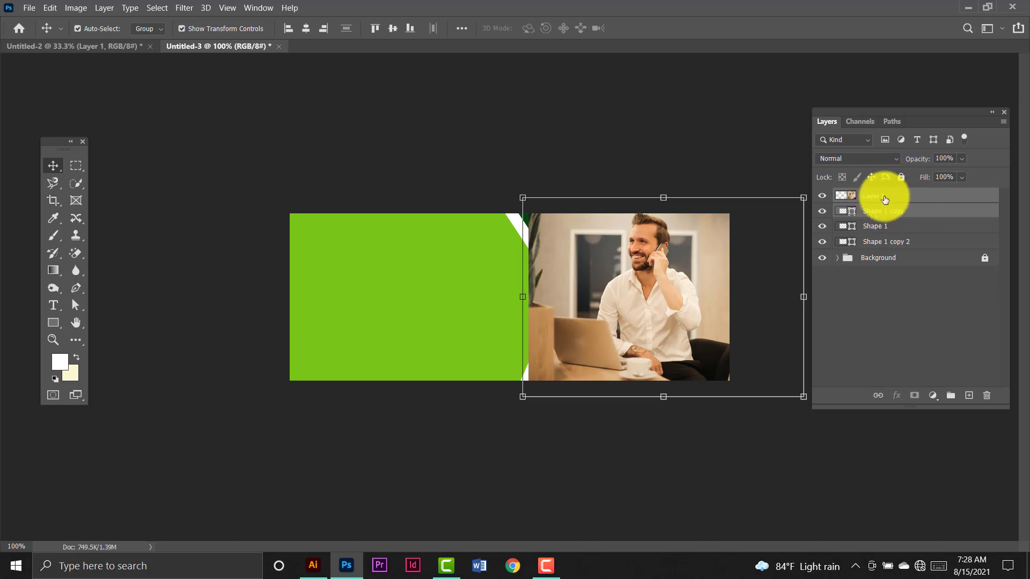
right_click(915, 198)
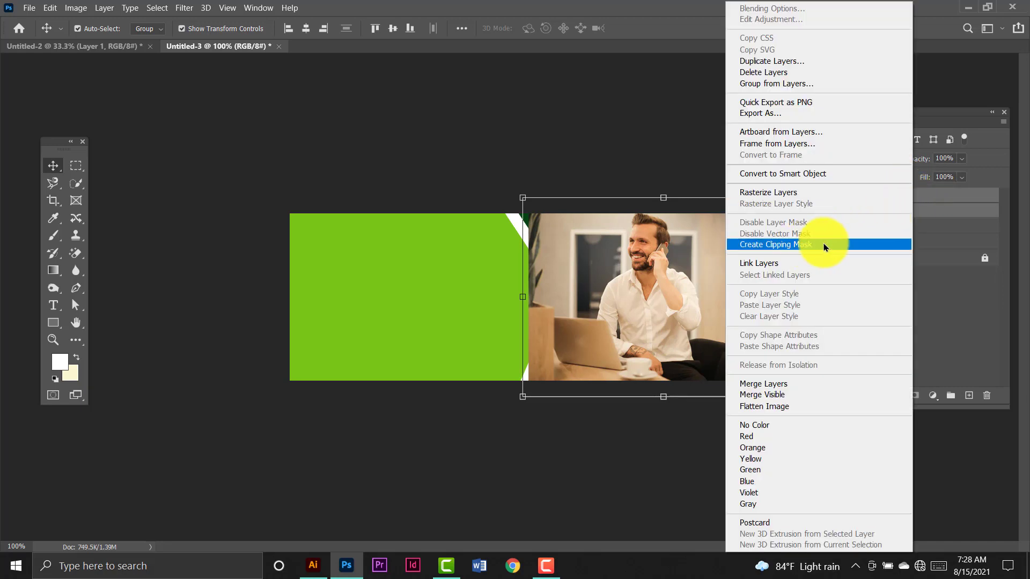
left_click(809, 245)
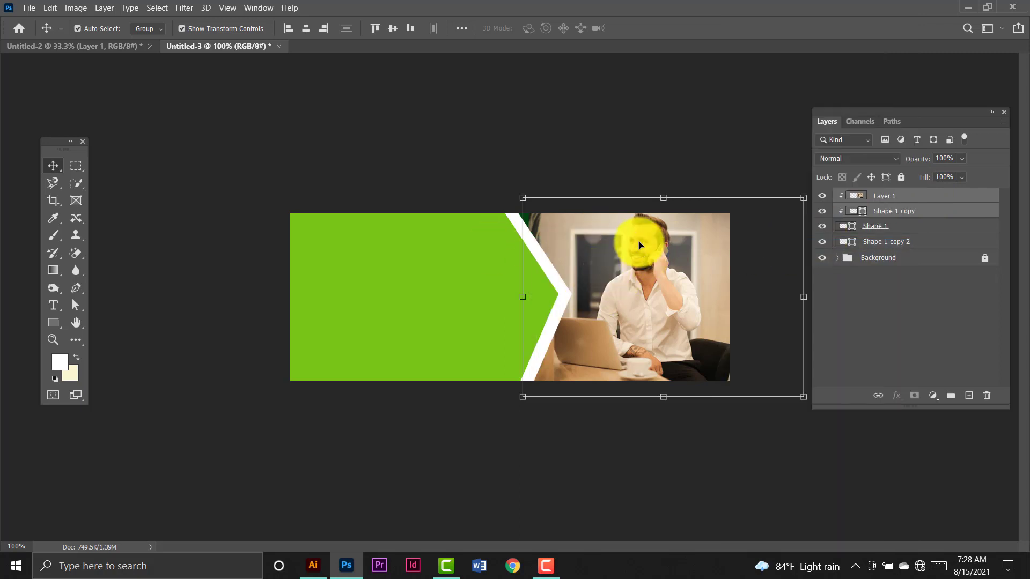
left_click(605, 145)
- Group the Layer 1, Shape 1 copy and Shape 1 layers together
left_click(667, 265)
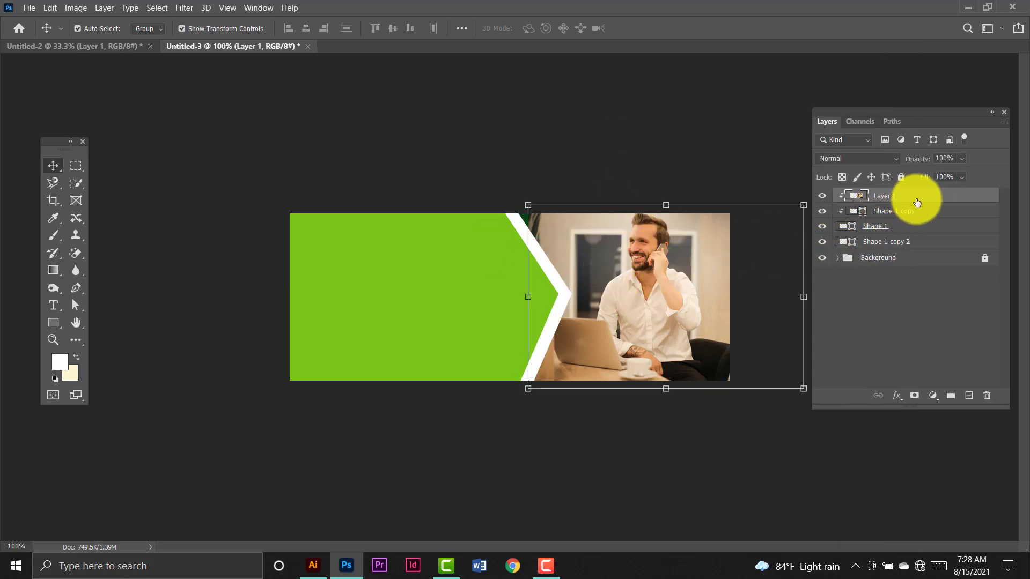
left_click(929, 211, "shift")
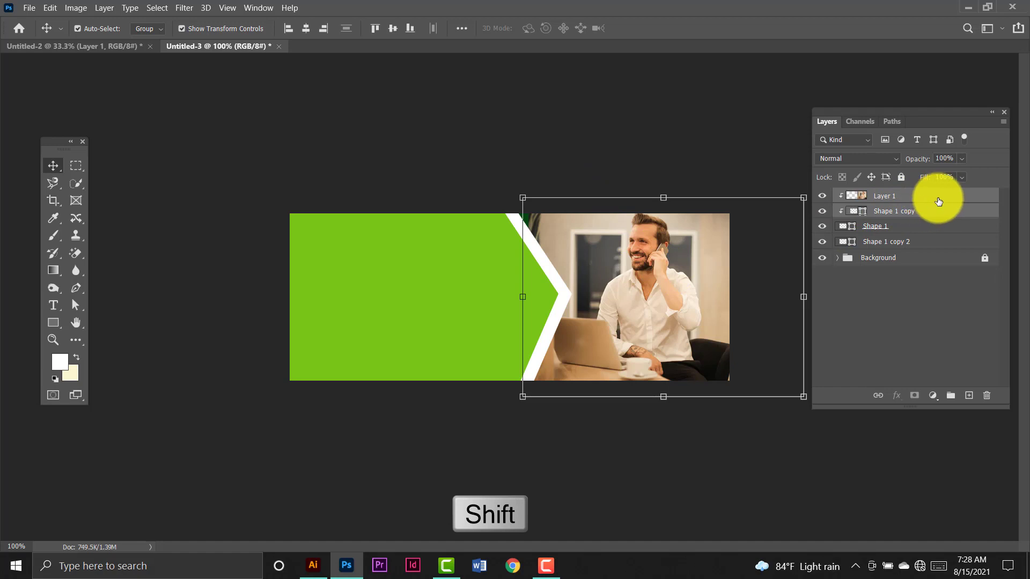
left_click(938, 198)
left_click(929, 209, "shift")
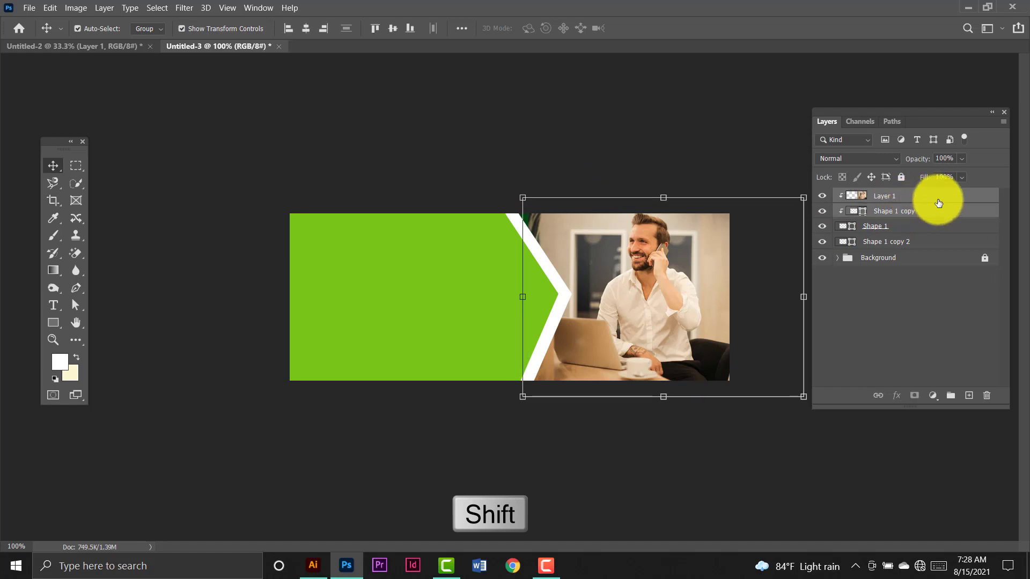
left_click(913, 225, "shift")
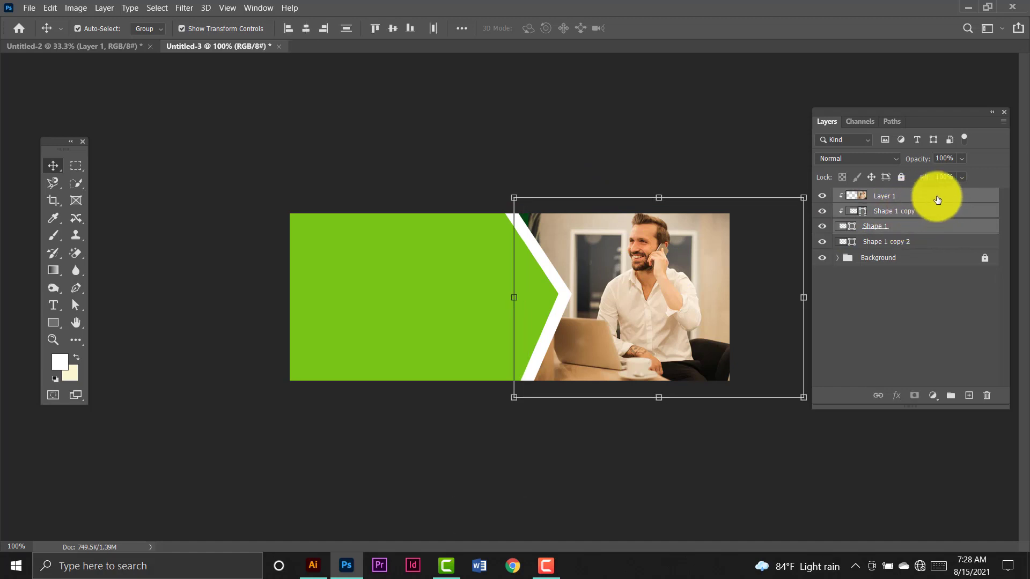
key("ctrl+g")
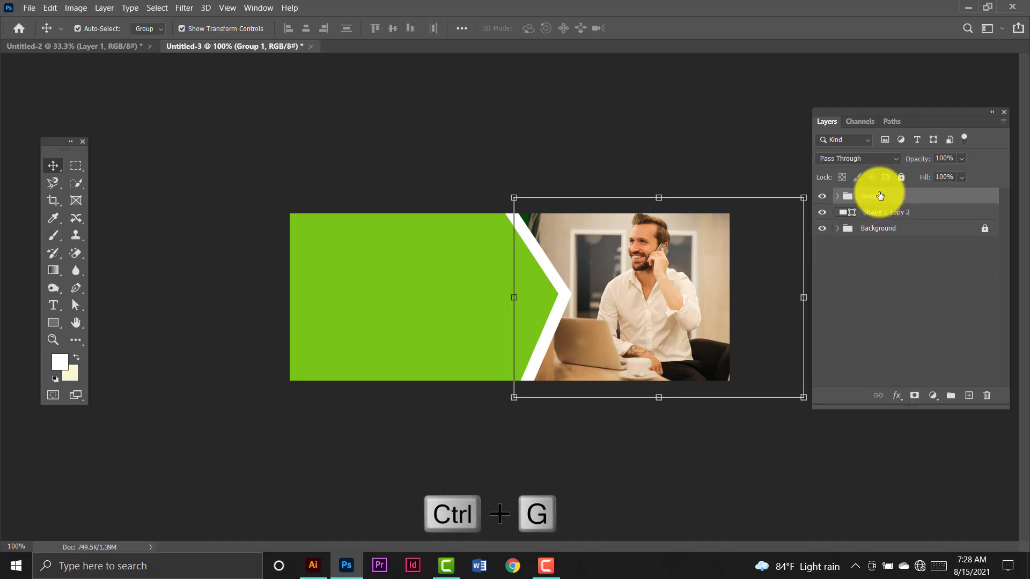
- Rename the new group Image and lock it completely
double_click(878, 197)
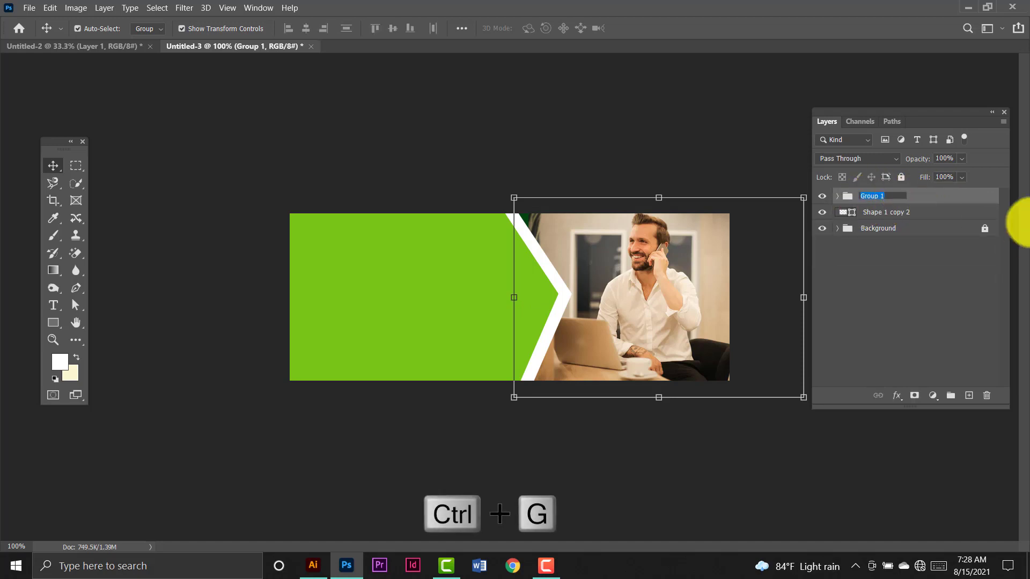
type("Image")
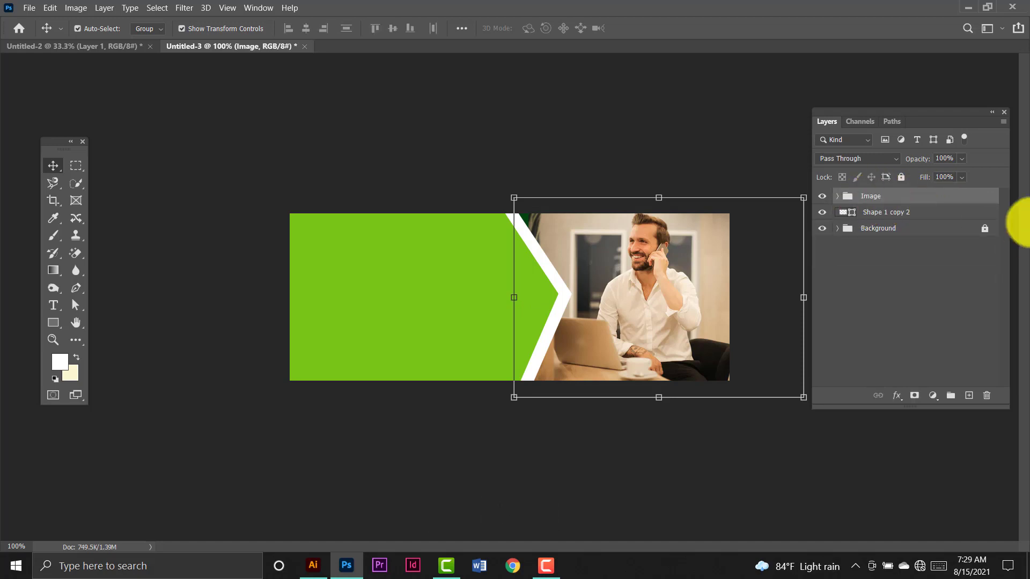
left_click(901, 178)
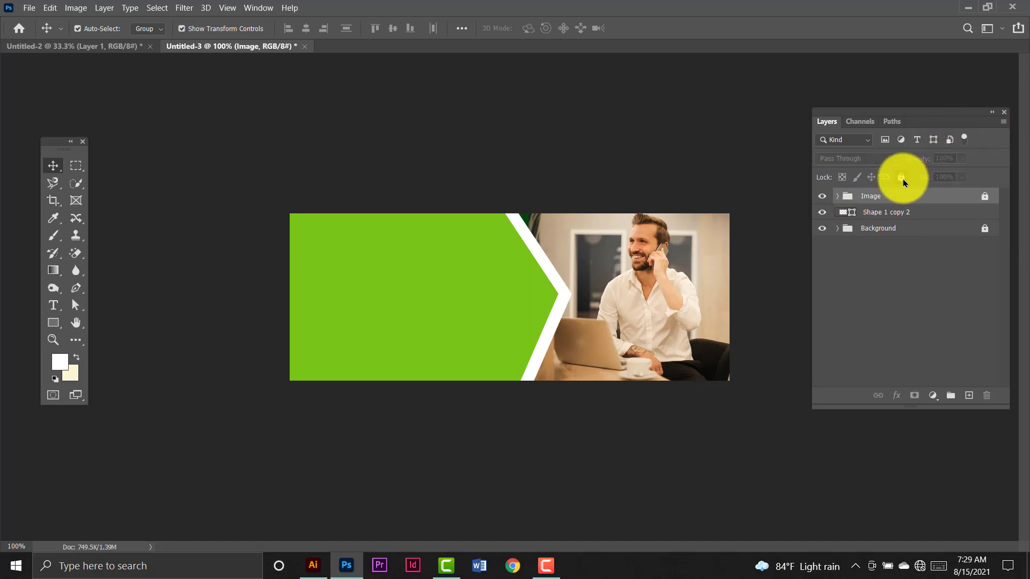
- Adjust the horizontal position of Shape 1 copy 2 so the white band beside the photo is slightly narrower
left_click(919, 212)
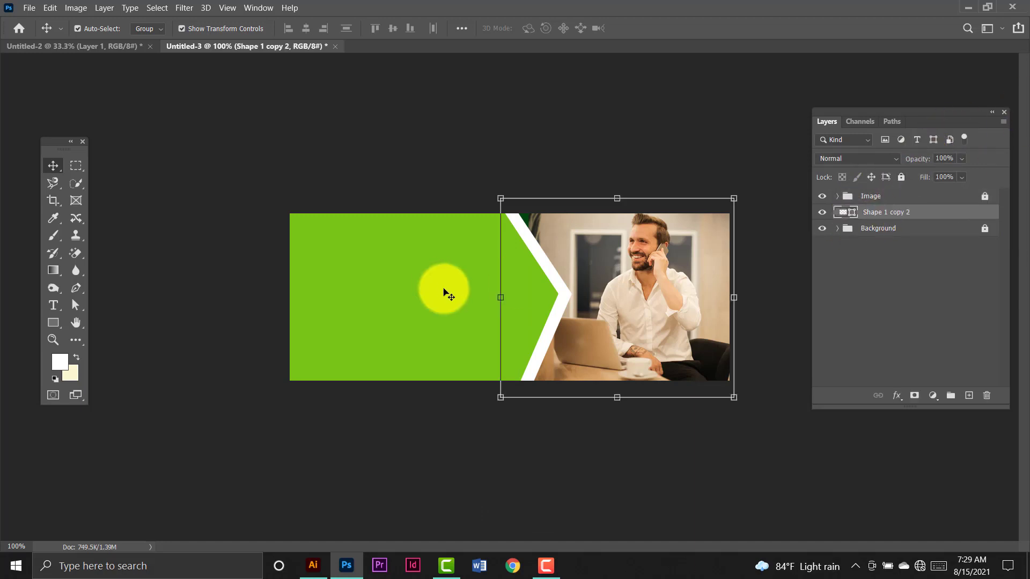
left_click_drag(572, 294, 569, 295)
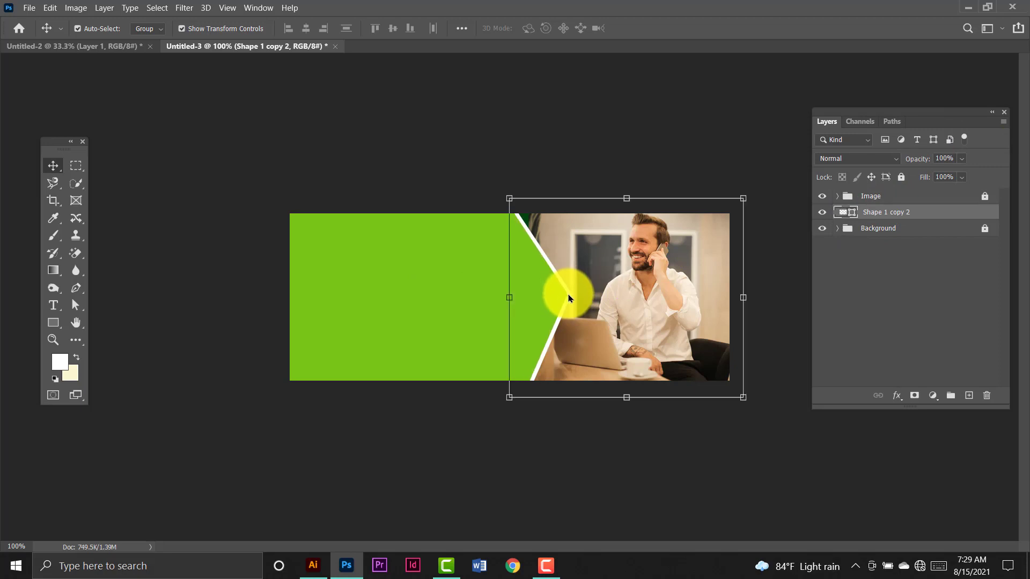
key("Left")
key("Left")
key("Left")
key("Left")
key("Left")
key("Left")
key("Left")
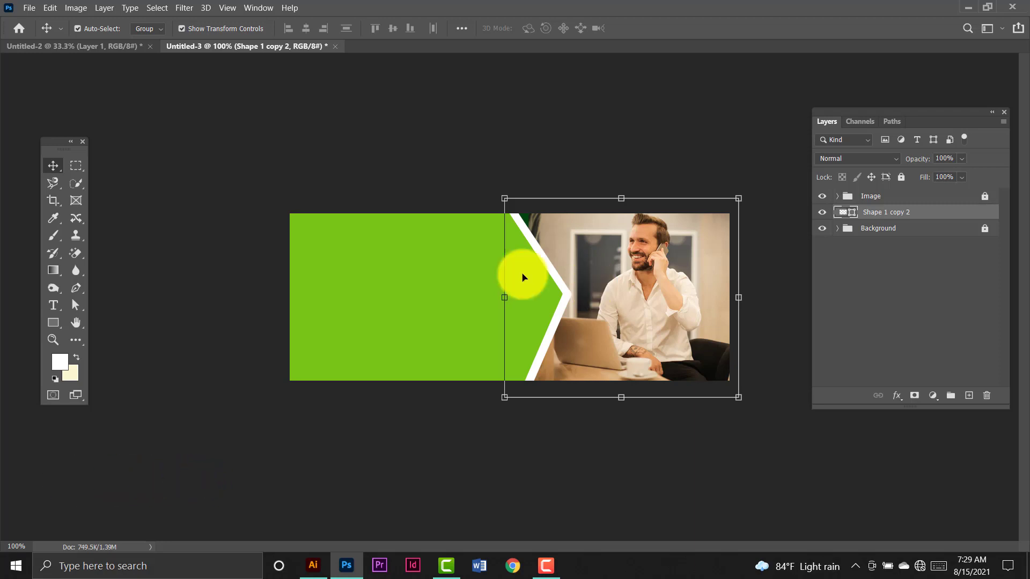
key("Right")
key("Right")
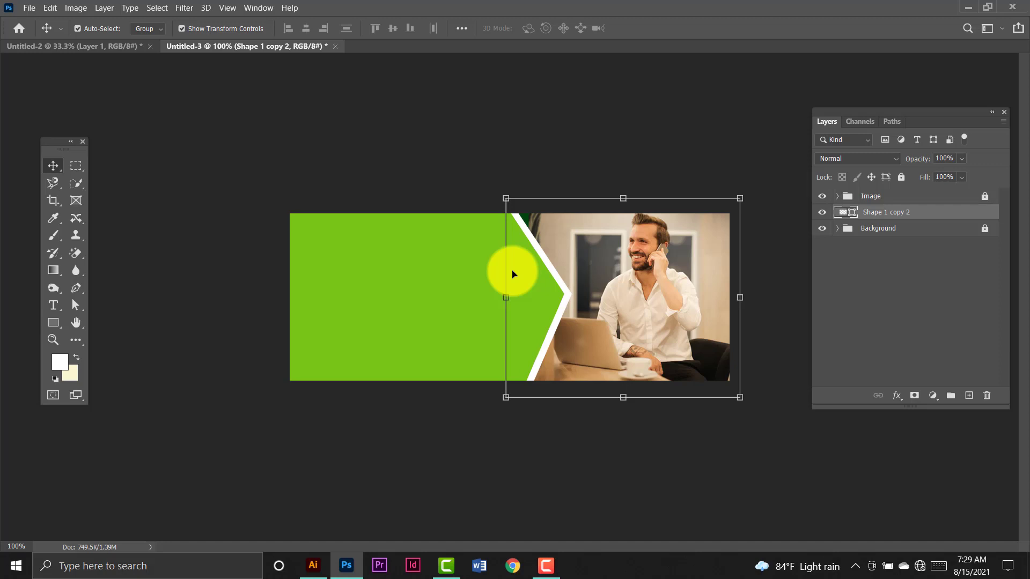
- Change the fill of Shape 1 copy 2 to the same light green as the background
left_click(54, 323)
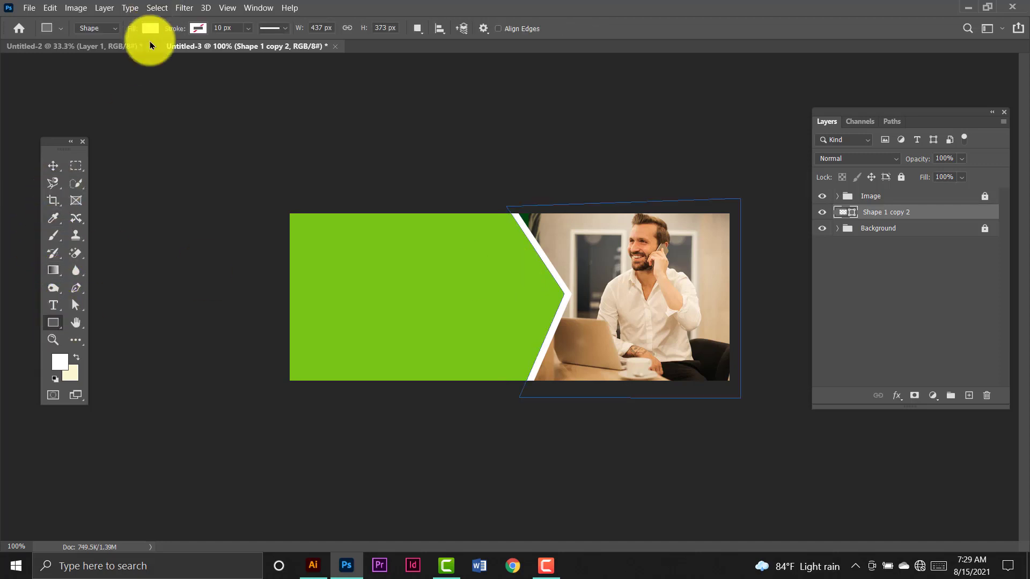
left_click(150, 28)
left_click(78, 99)
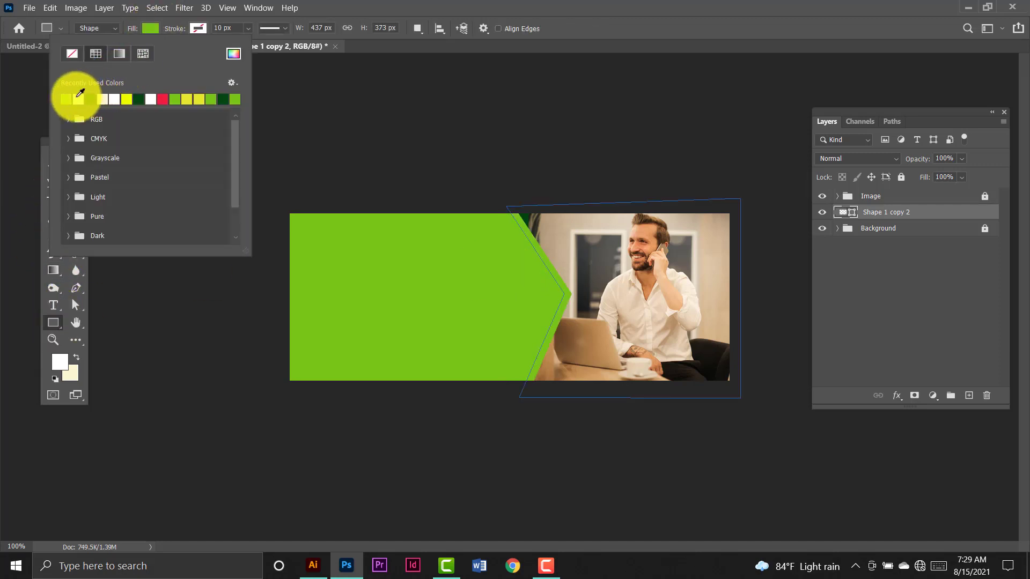
key("Return")
- Duplicate Shape 1 copy 2 and place the copy directly beneath it, above the Background group
key("v")
key("ctrl+j")
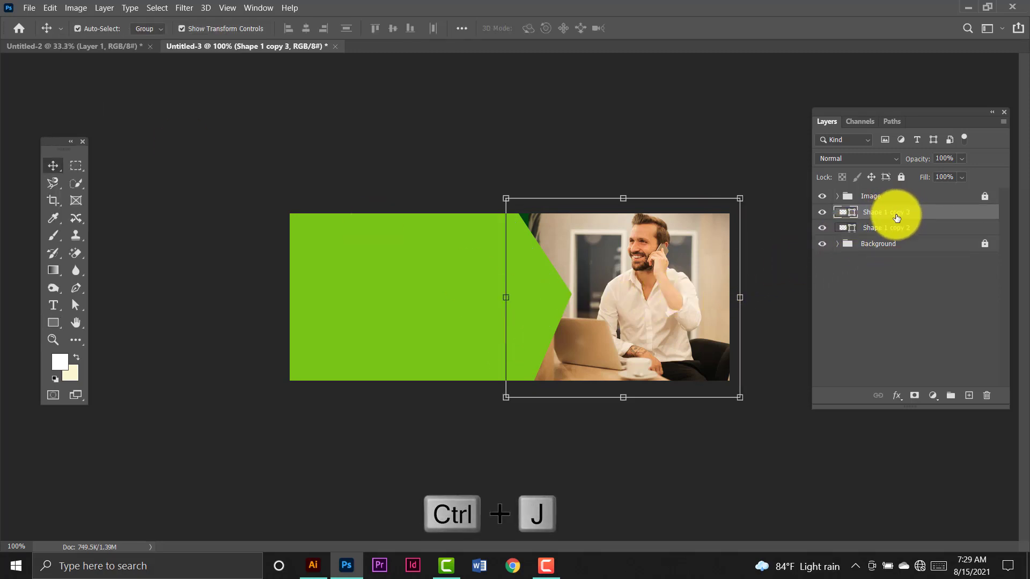
left_click_drag(919, 211, 915, 229)
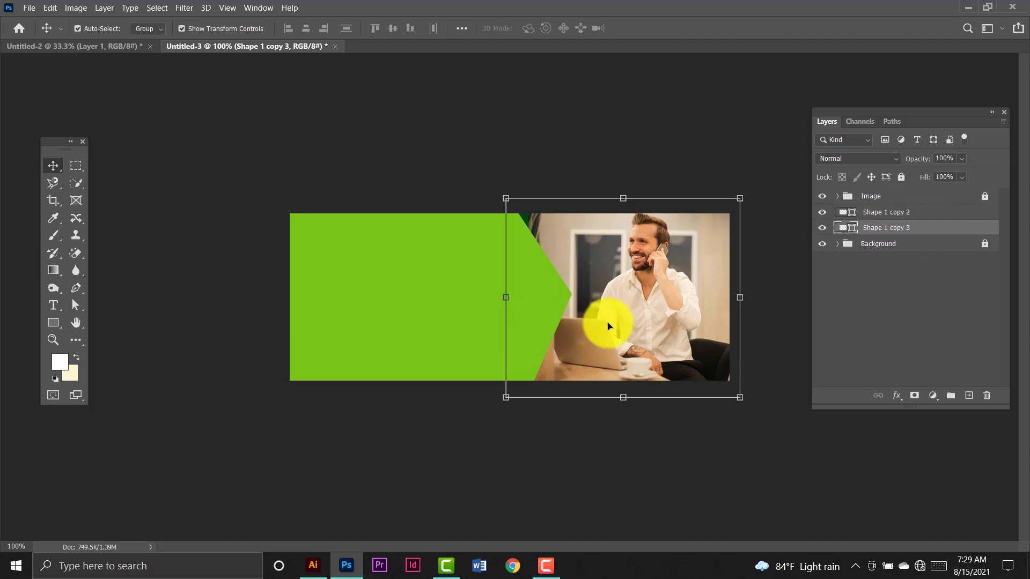
- Change the fill of Shape 1 copy 3 to dark green 024510
left_click(54, 323)
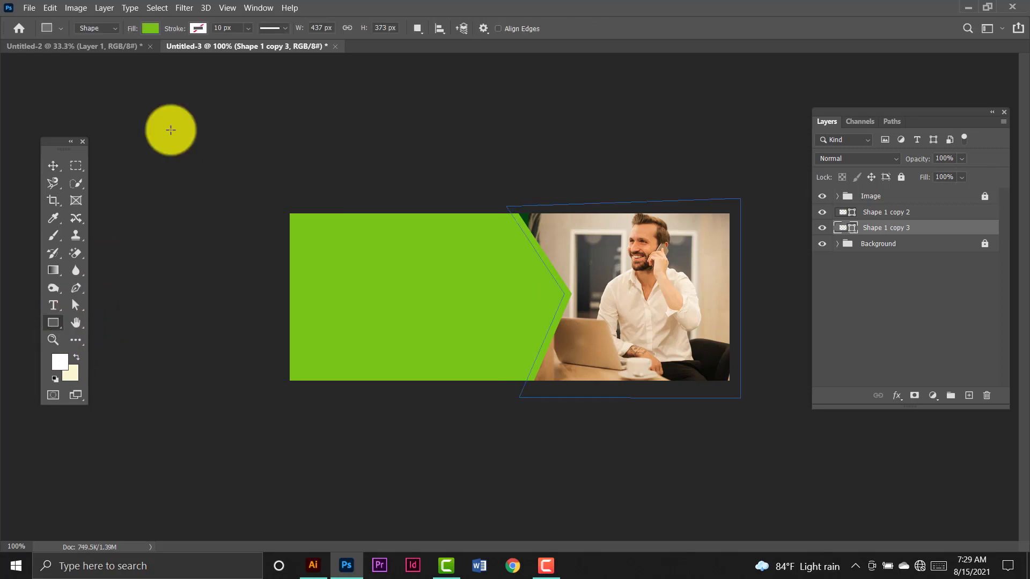
left_click(150, 29)
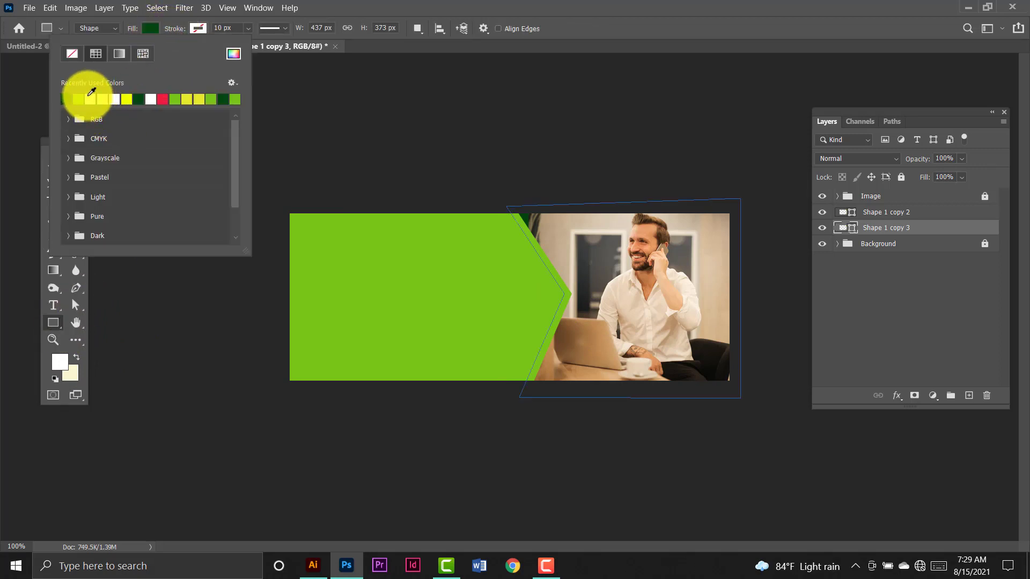
left_click(233, 53)
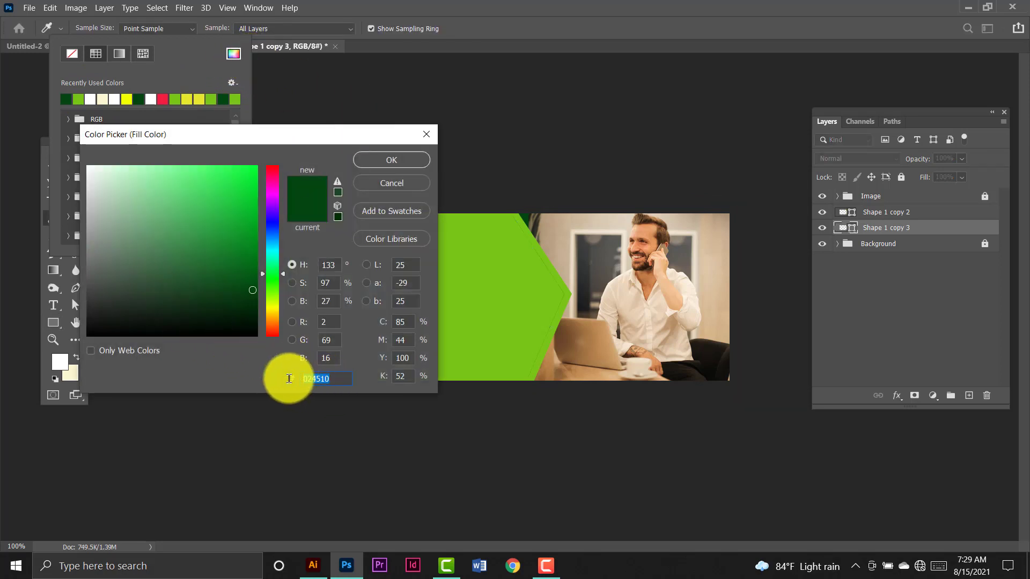
left_click(392, 160)
- Nudge Shape 1 copy 3 left until it forms a dark green band beside the light green one, and duplicate the layer
key("v")
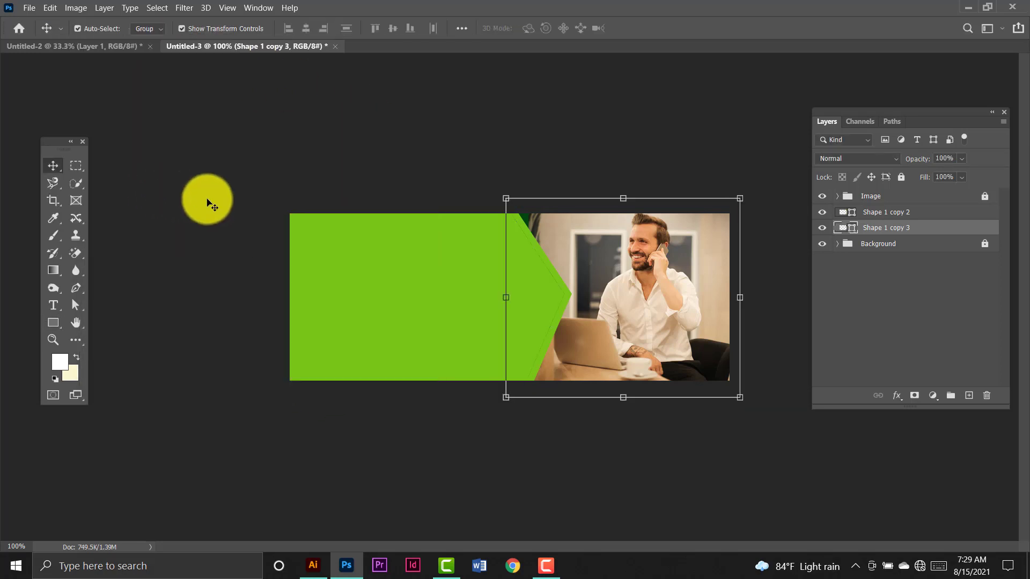
key("Left")
key("Left")
key("Left")
key("Left")
key("Left")
key("Left")
key("Left")
key("Left")
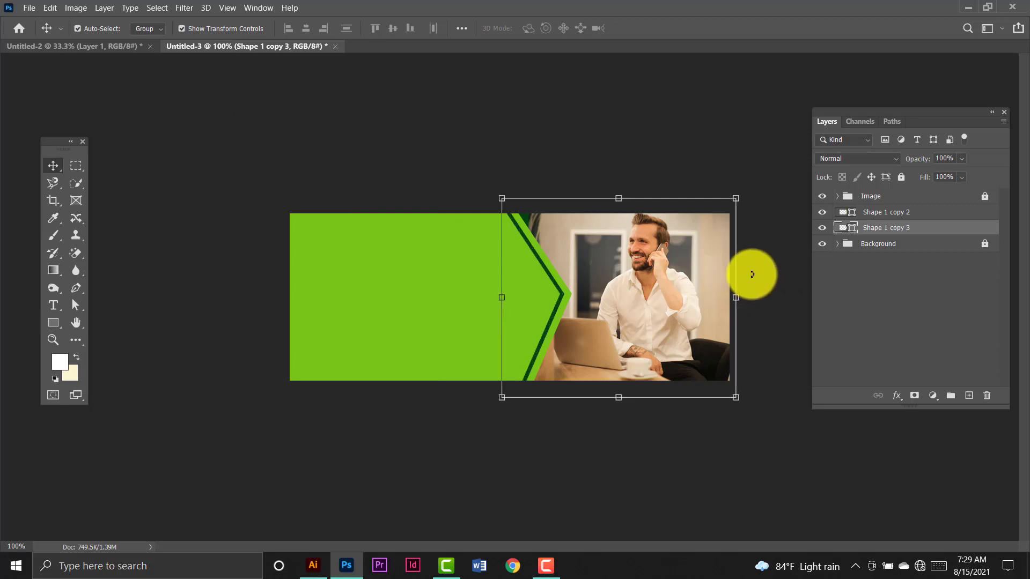
key("Left")
key("Left")
key("Left")
key("Left")
key("Left")
key("Left")
key("Left")
key("Left")
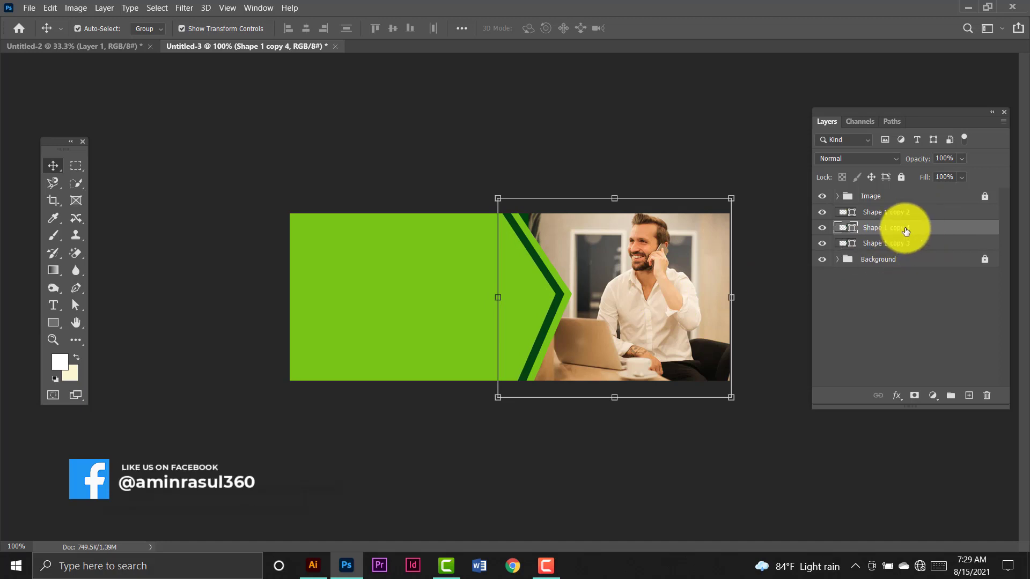
- Place the Shape 1 copy 4 layer directly beneath Shape 1 copy 3 and change its fill to white
left_click_drag(936, 224, 936, 250)
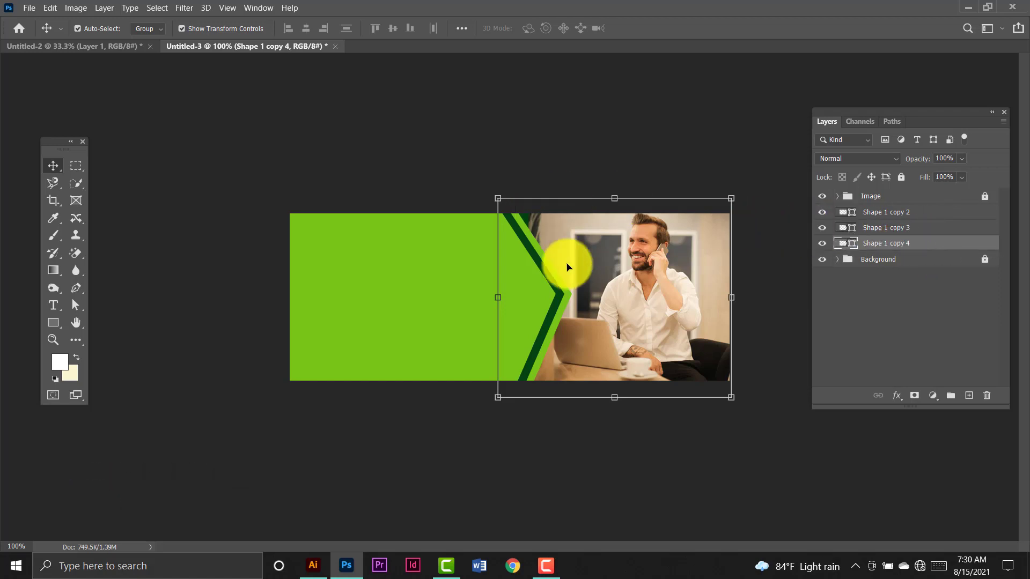
left_click(54, 322)
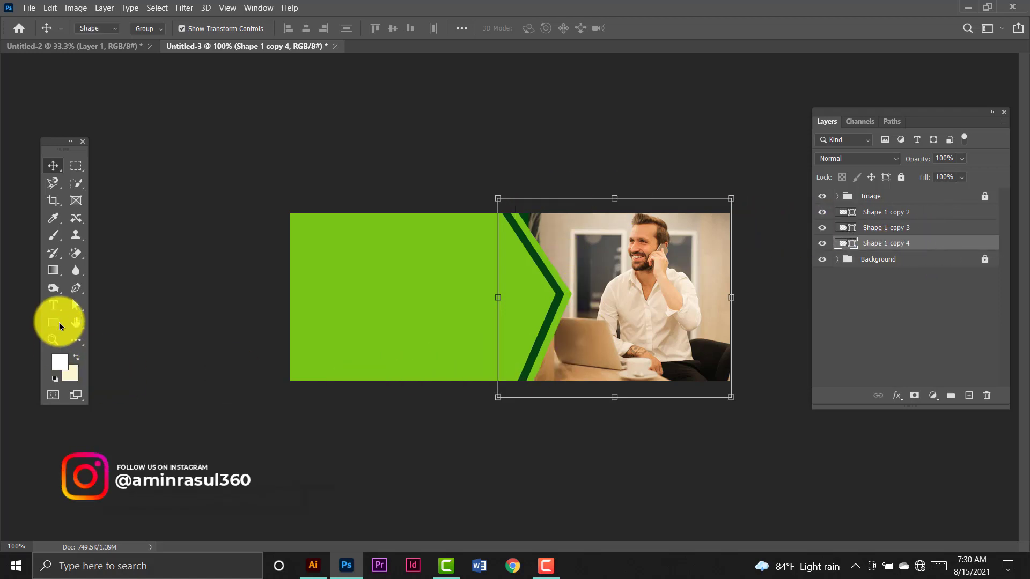
left_click(150, 28)
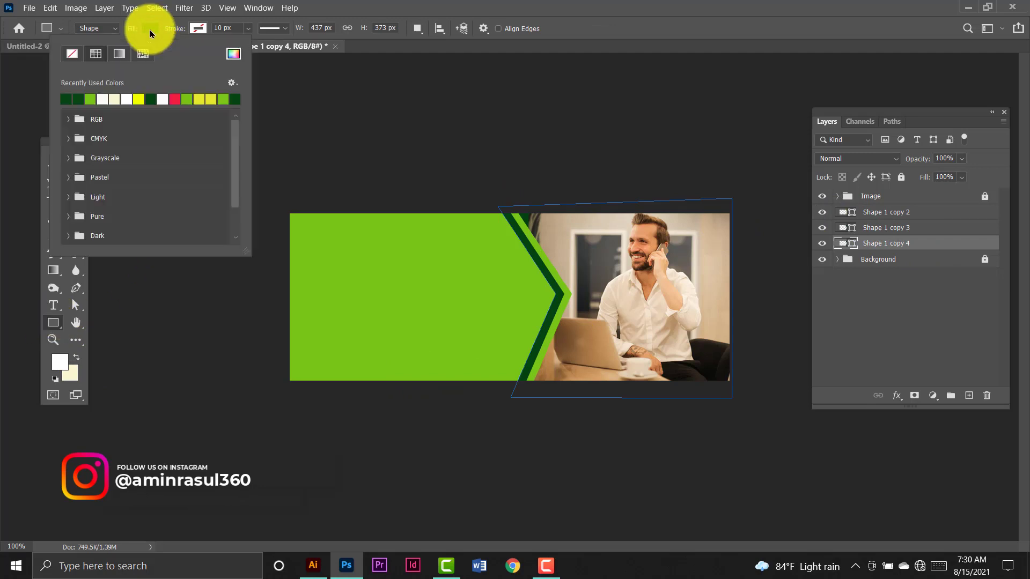
left_click(78, 98)
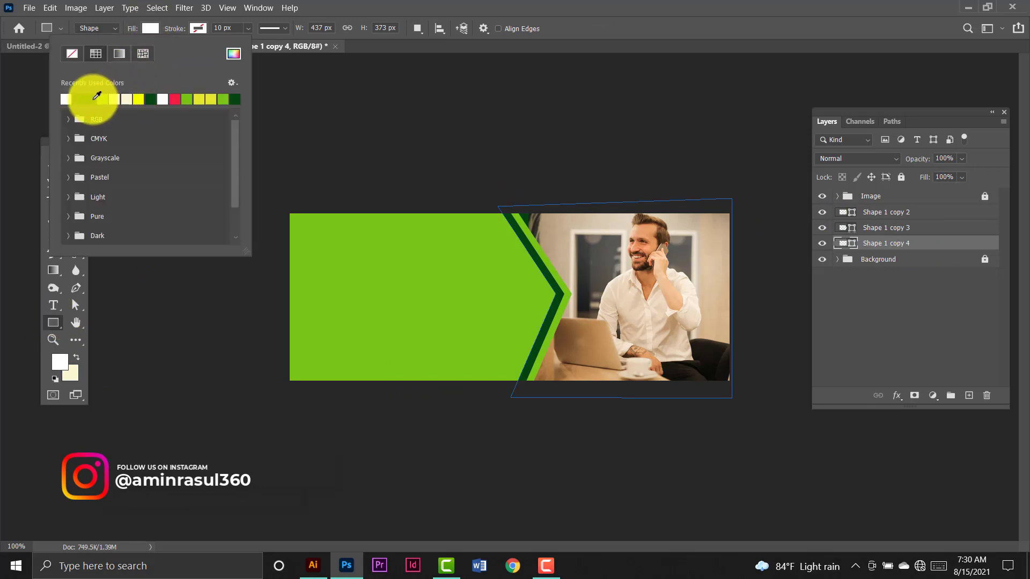
left_click(114, 96)
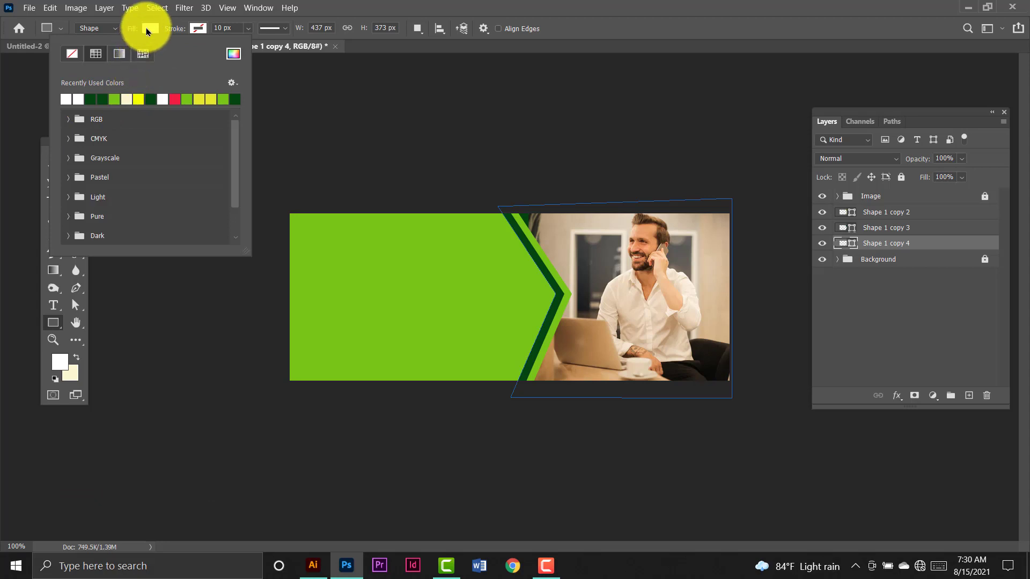
- Nudge Shape 1 copy 4 left so it forms a white band about as wide as the dark green one
key("v")
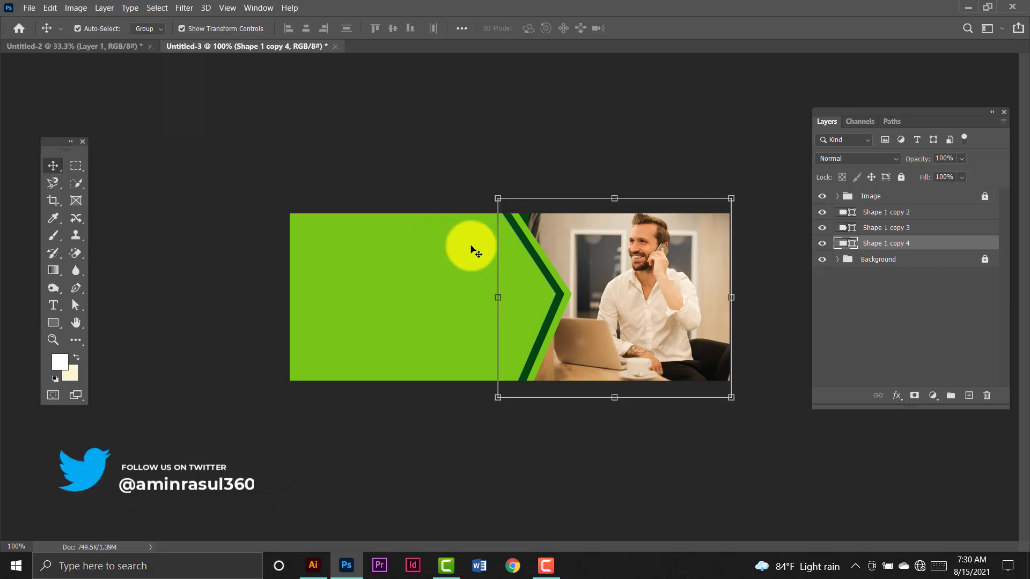
key("Left")
key("Left")
key("Left")
key("Left")
key("Left")
key("Left")
key("Left")
key("Left")
key("Left")
key("Left")
key("Left")
key("Left")
key("Left")
key("Left")
key("Left")
key("Left")
key("Left")
key("Left")
key("Left")
key("Left")
key("Left")
key("Left")
key("Left")
key("Left")
key("Left")
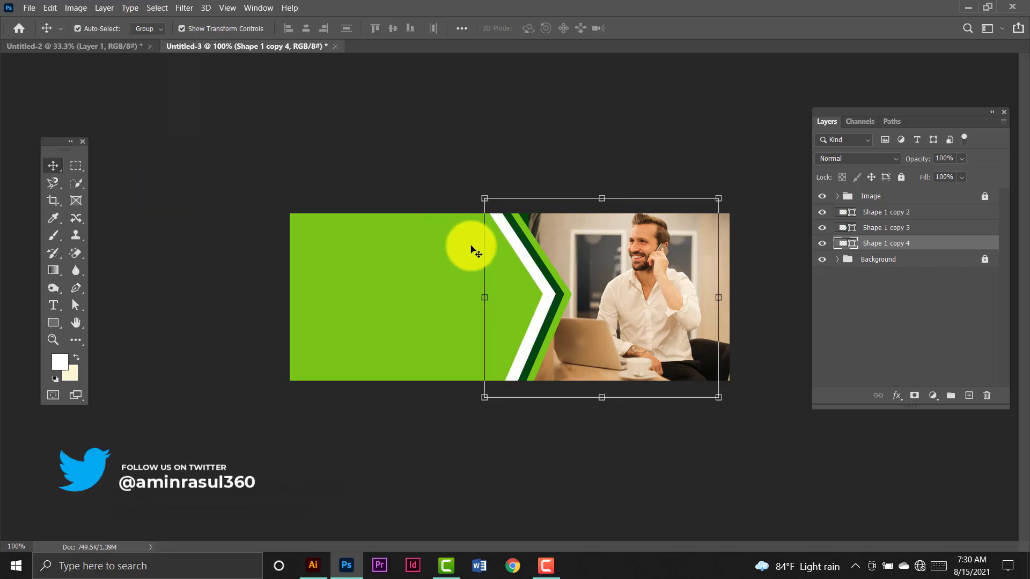
key("Right")
key("Right")
key("Right")
key("Right")
key("Right")
key("Right")
key("Right")
key("Right")
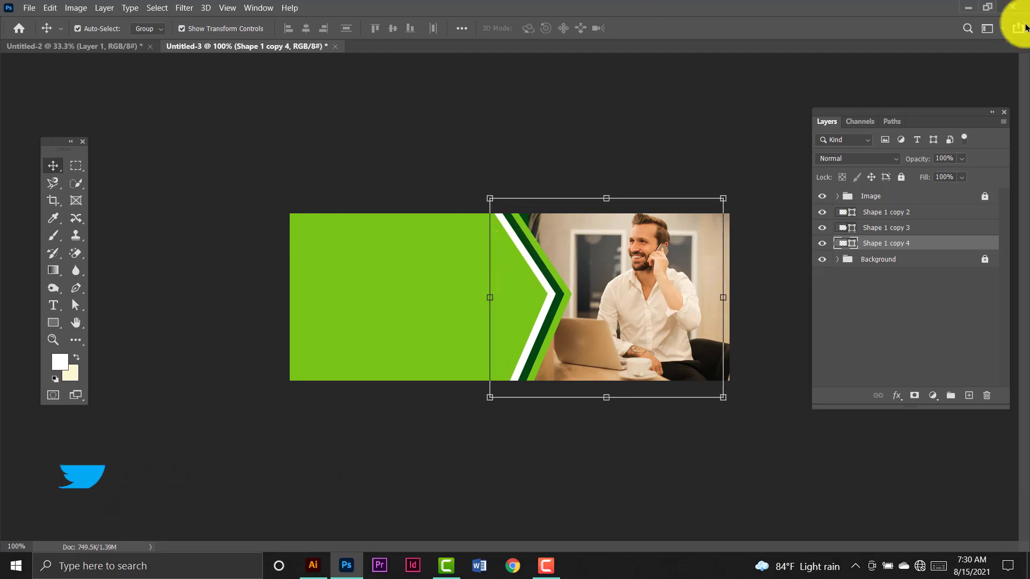
- Group the layers Shape 1 copy 2, copy 3 and copy 4, and rename the group Shapes
left_click(929, 215, "shift")
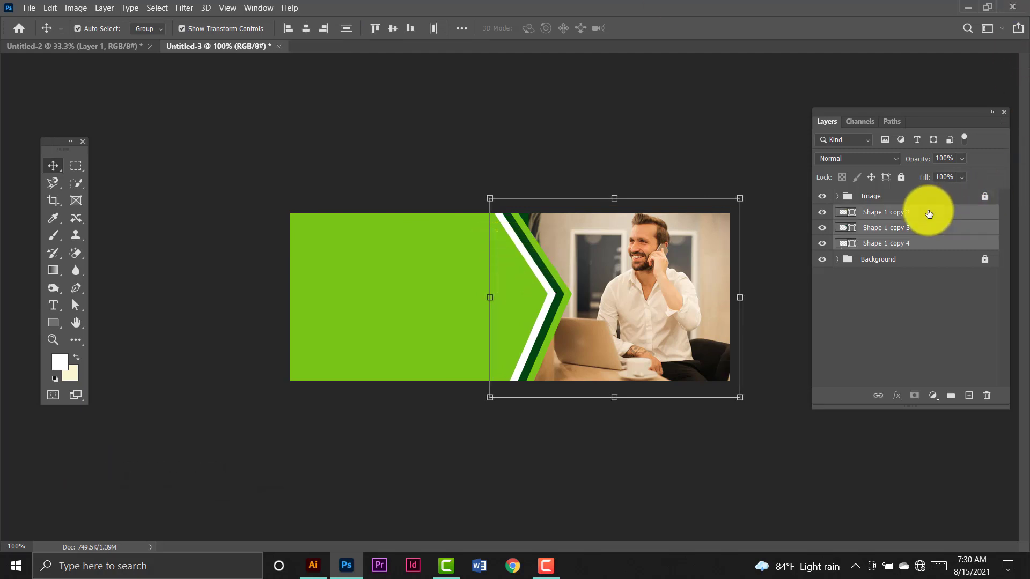
key("ctrl+g")
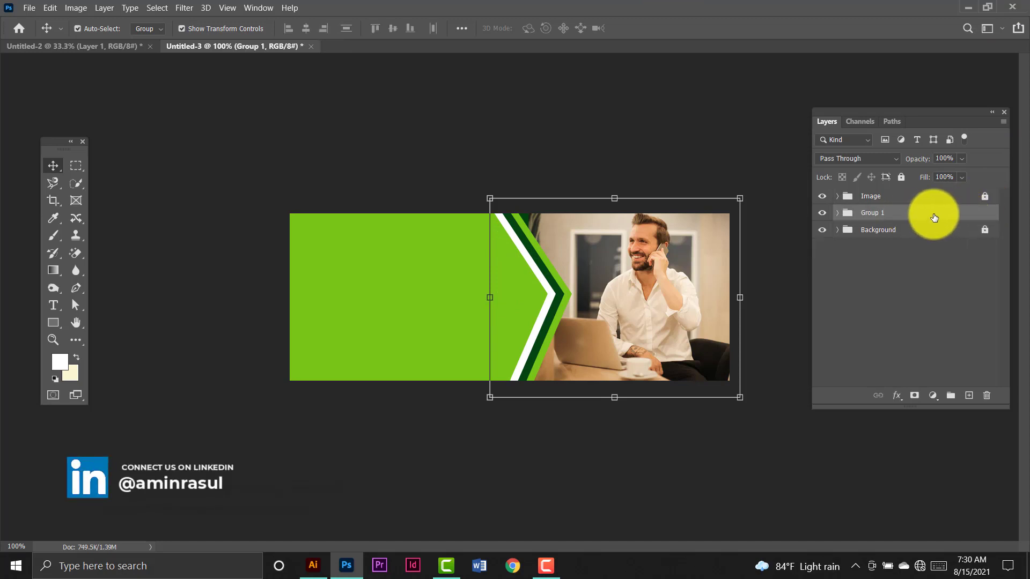
double_click(876, 213)
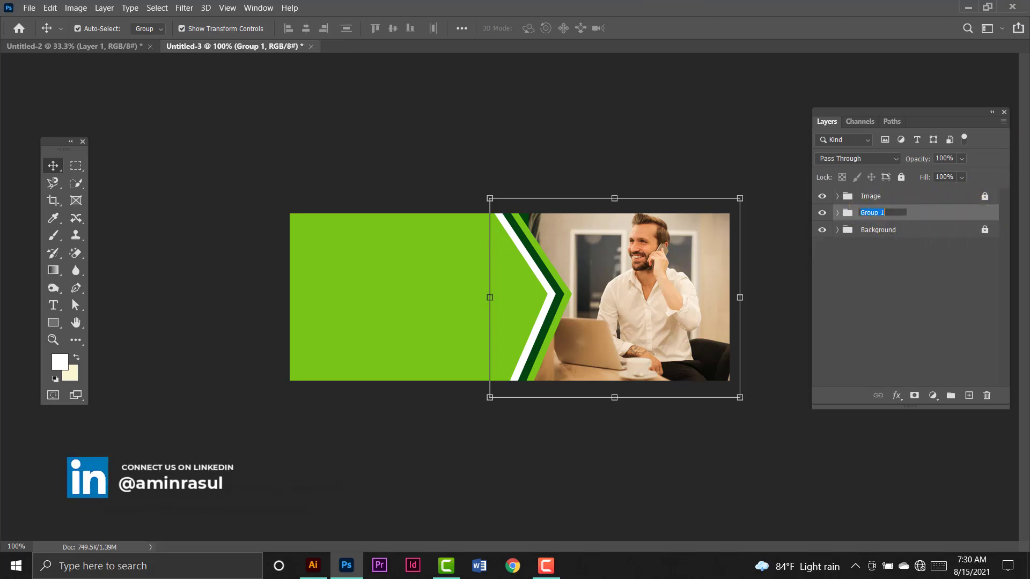
type("S")
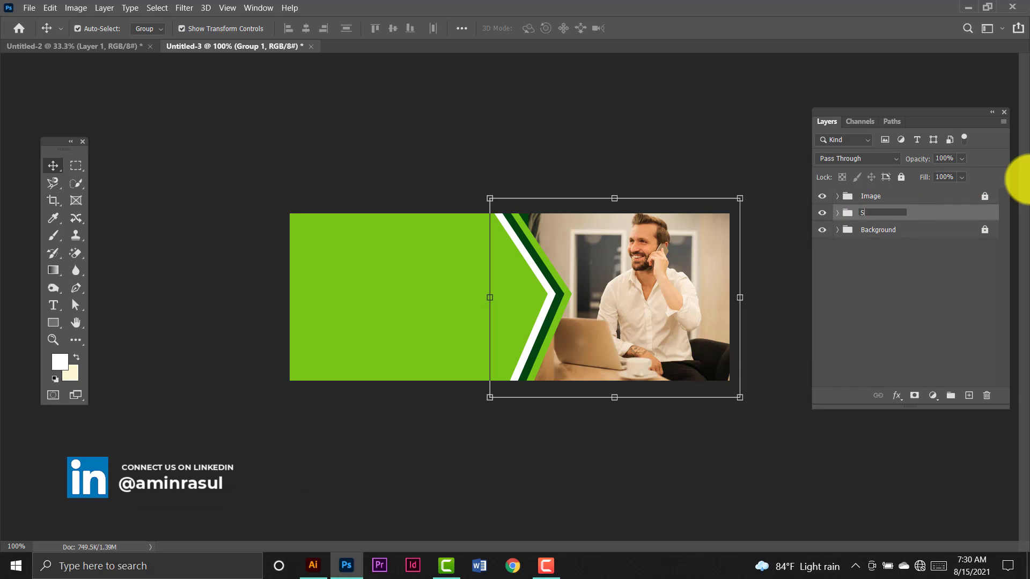
type("hapes")
key("Return")
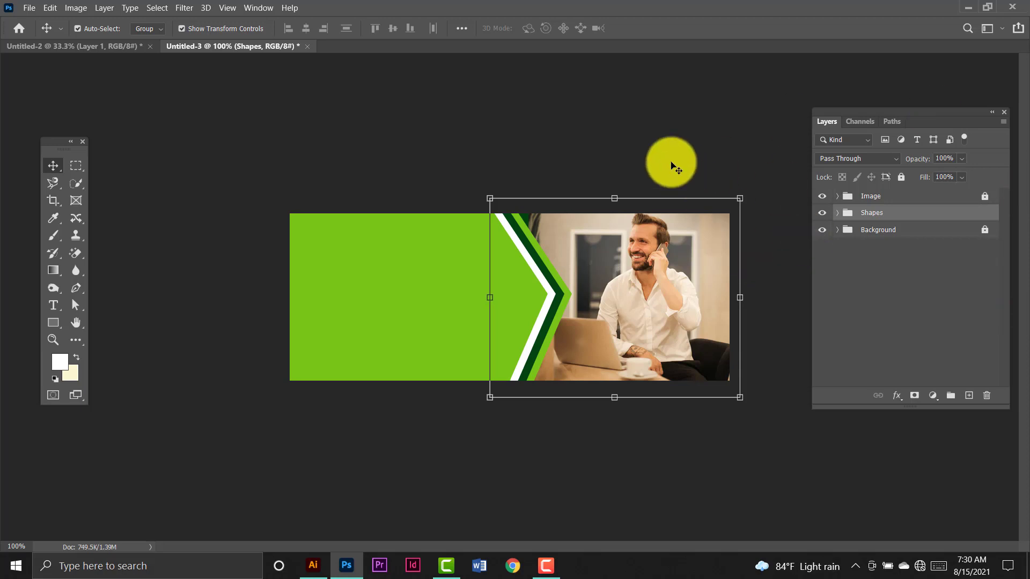
left_click(634, 163)
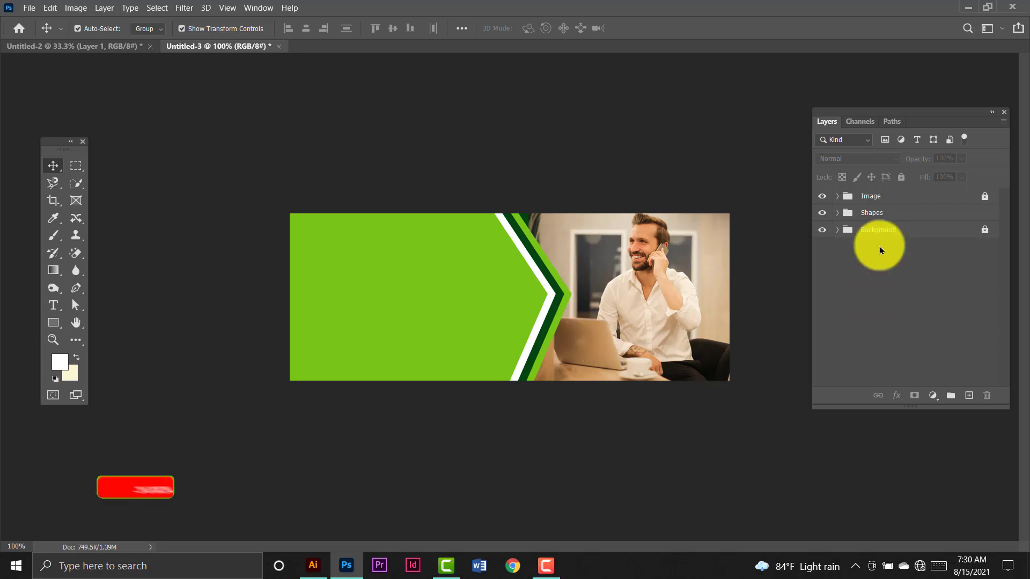
- Set up the Horizontal Type tool with the Bebas Neue Bold font at 60 pt
left_click(53, 305)
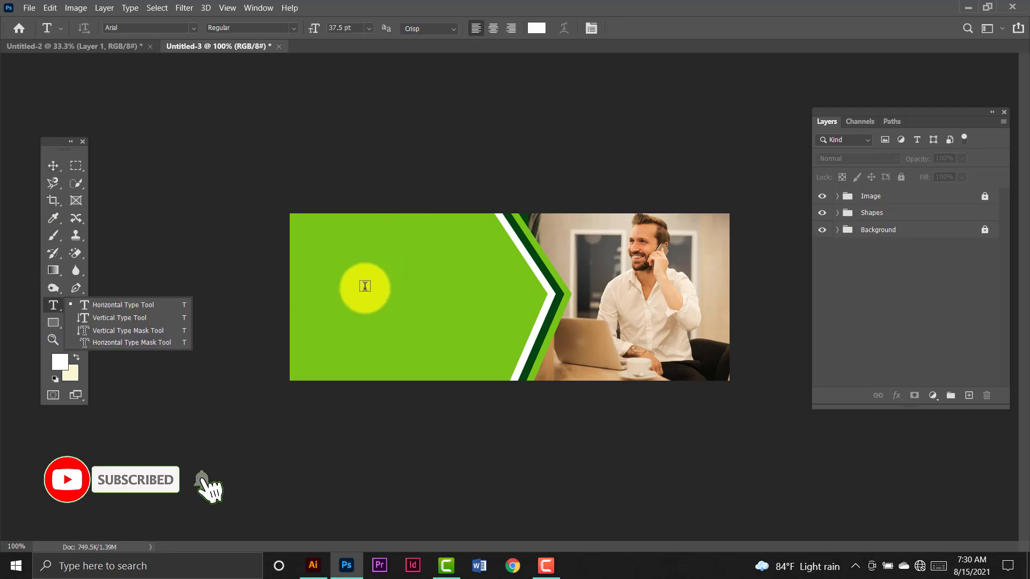
left_click(196, 31)
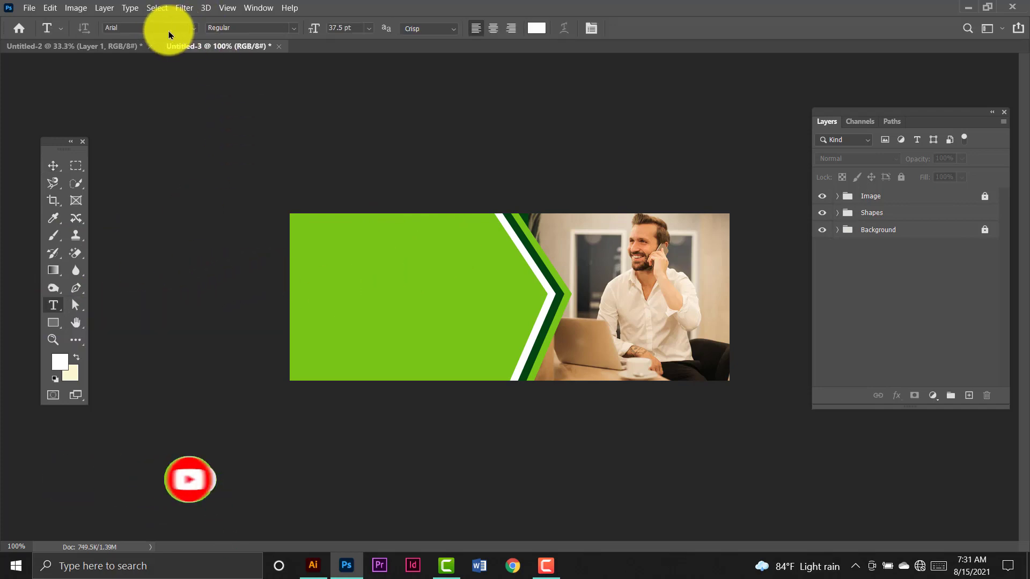
left_click(193, 31)
left_click(191, 31)
left_click(192, 31)
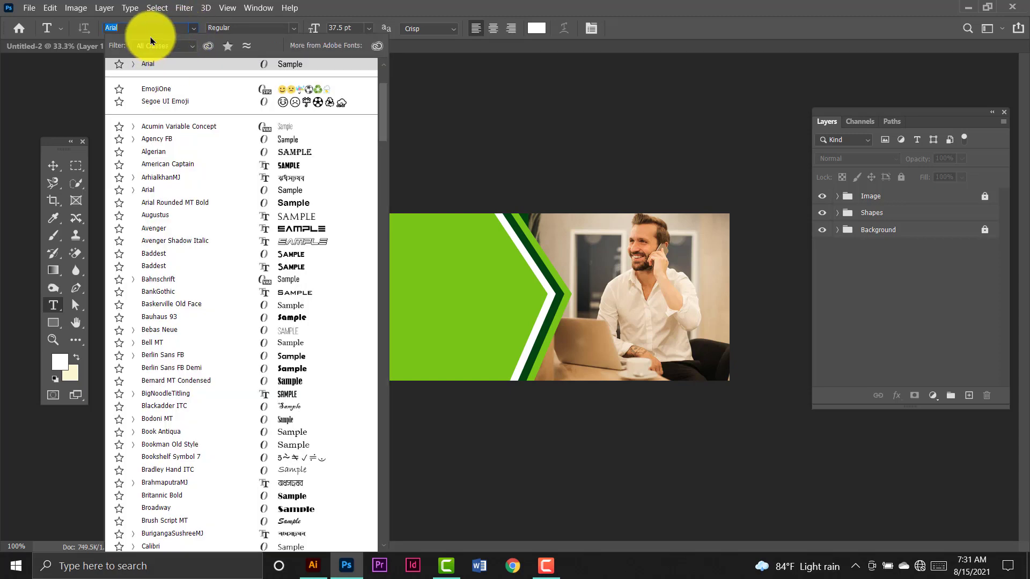
type("be")
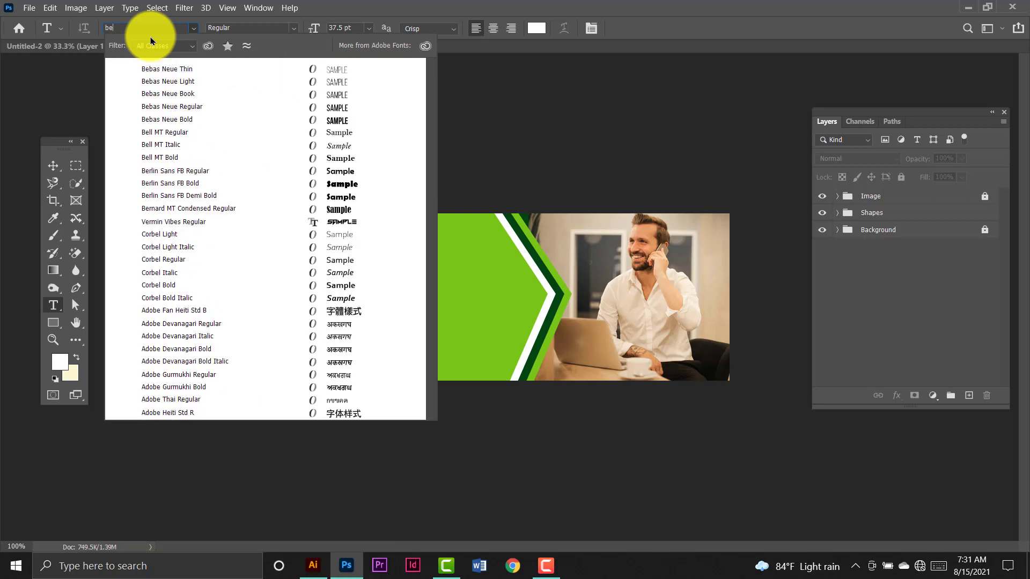
left_click(228, 123)
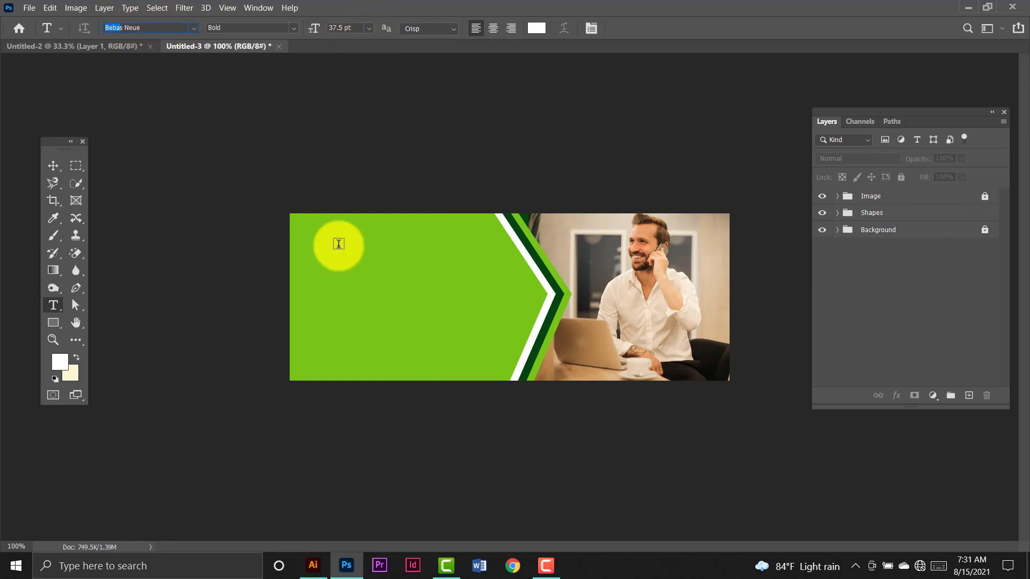
left_click(369, 28)
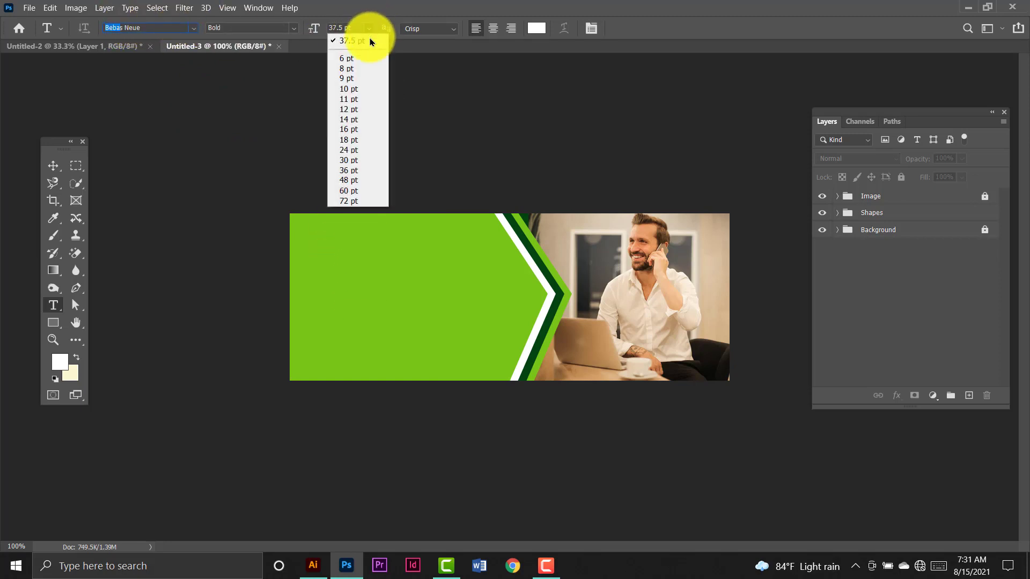
left_click(355, 191)
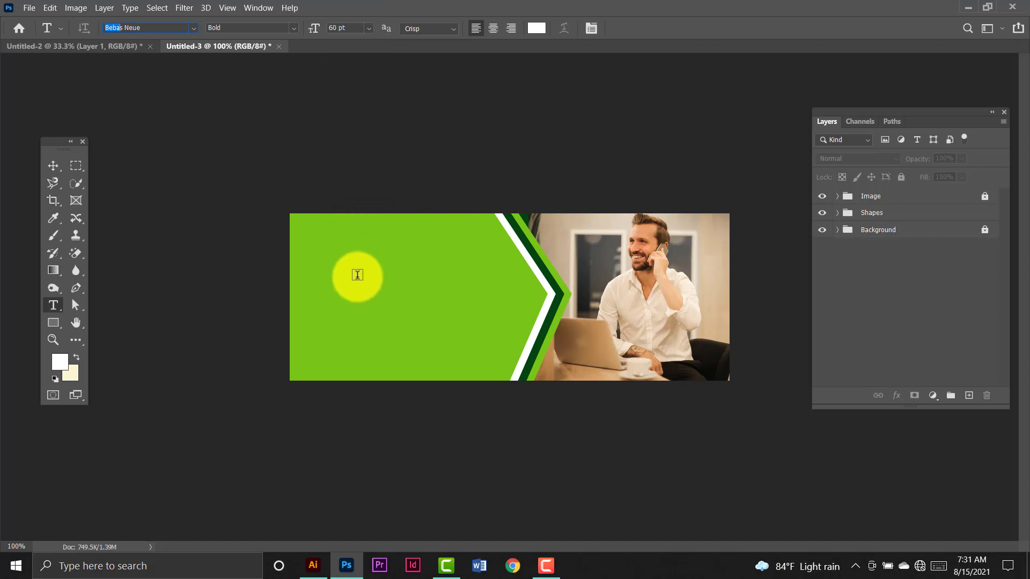
- Add the white heading text DIGITAL on the green area and stack two copies of it directly beneath
left_click(357, 272)
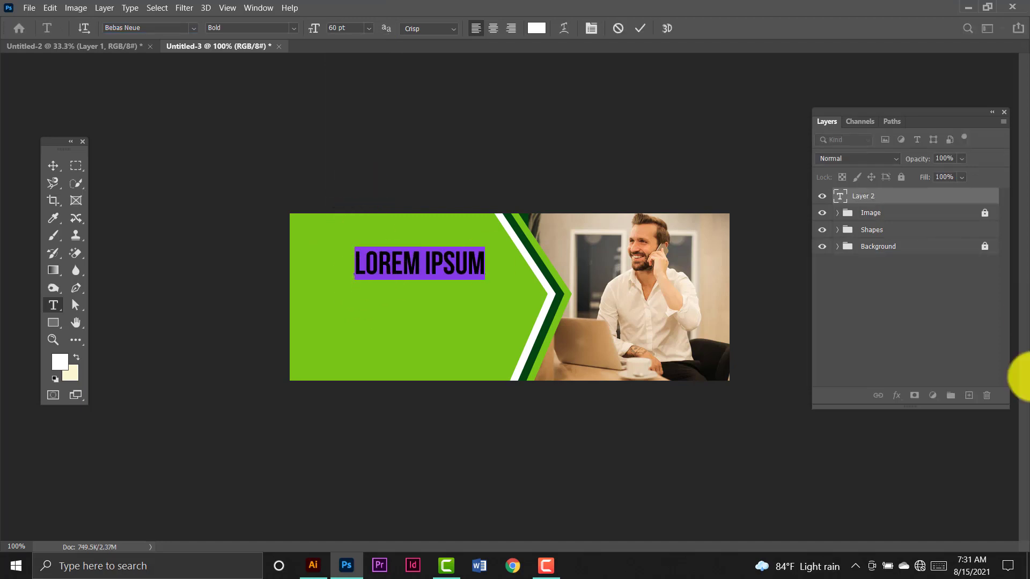
type("S")
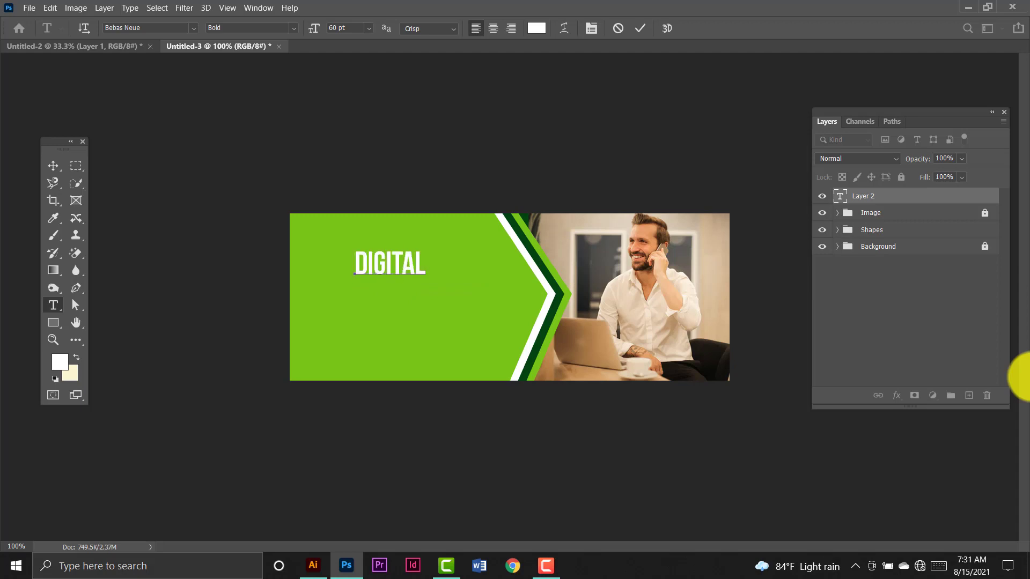
left_click(55, 168)
left_click_drag(397, 265, 379, 317)
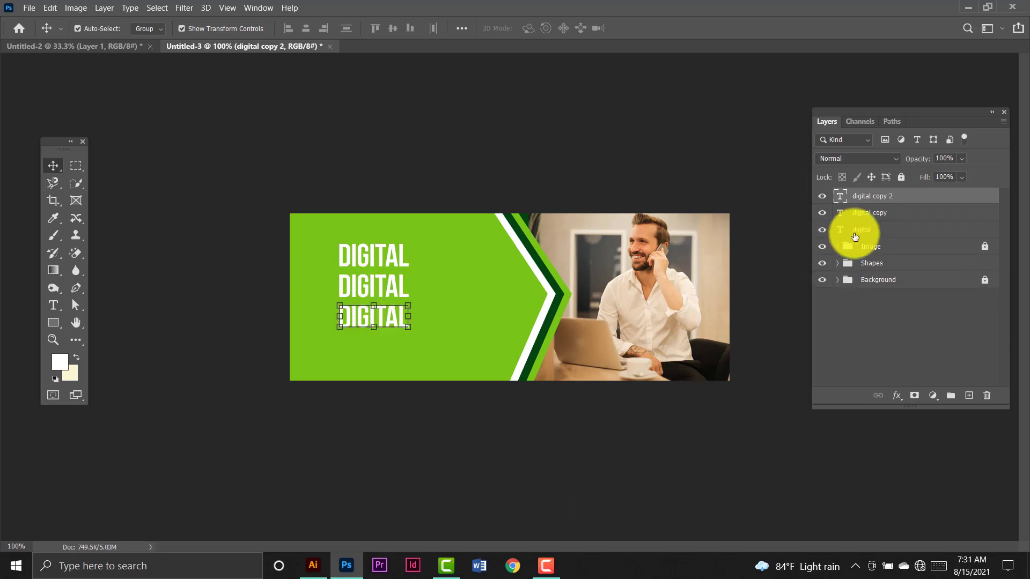
- Change the middle heading line to MARKETING and the lowest one to EXPERT
left_click(840, 219)
double_click(837, 216)
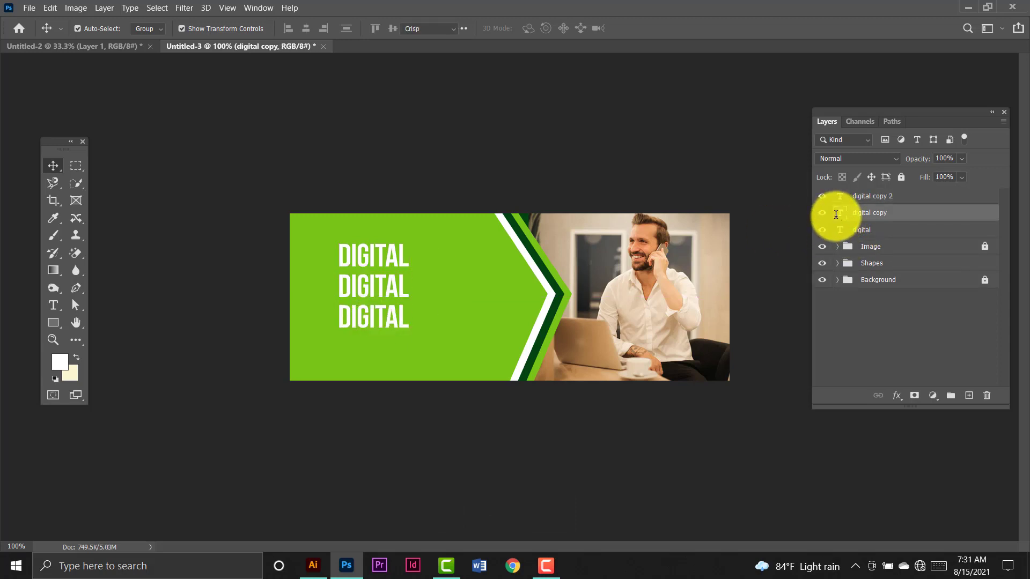
type("ma")
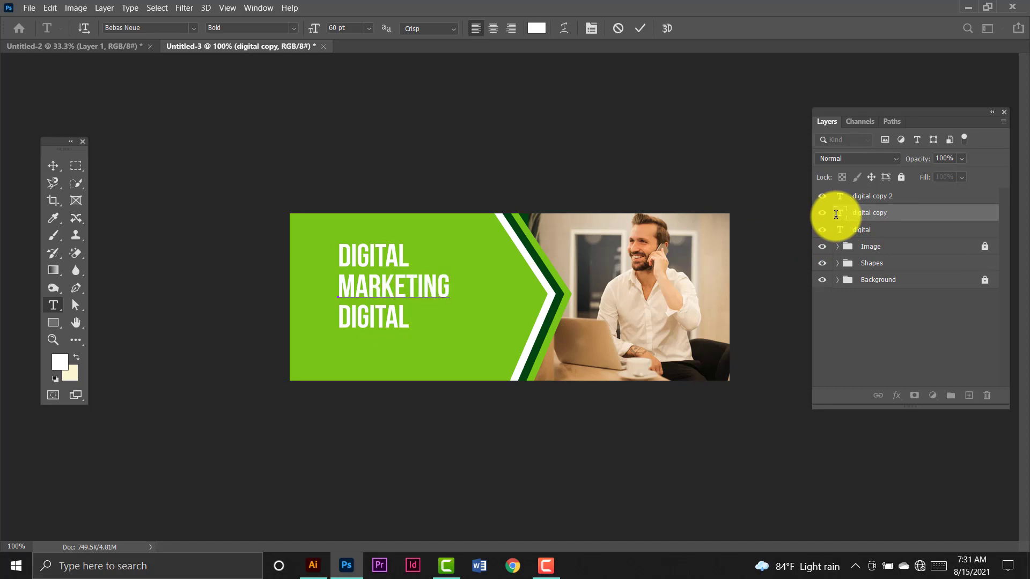
double_click(841, 230)
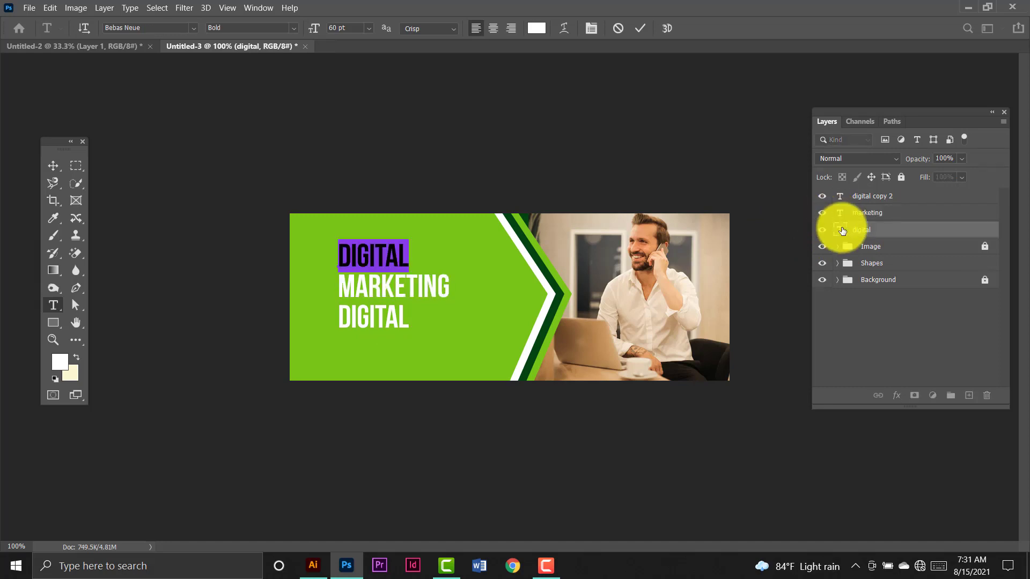
left_click(840, 198)
double_click(840, 199)
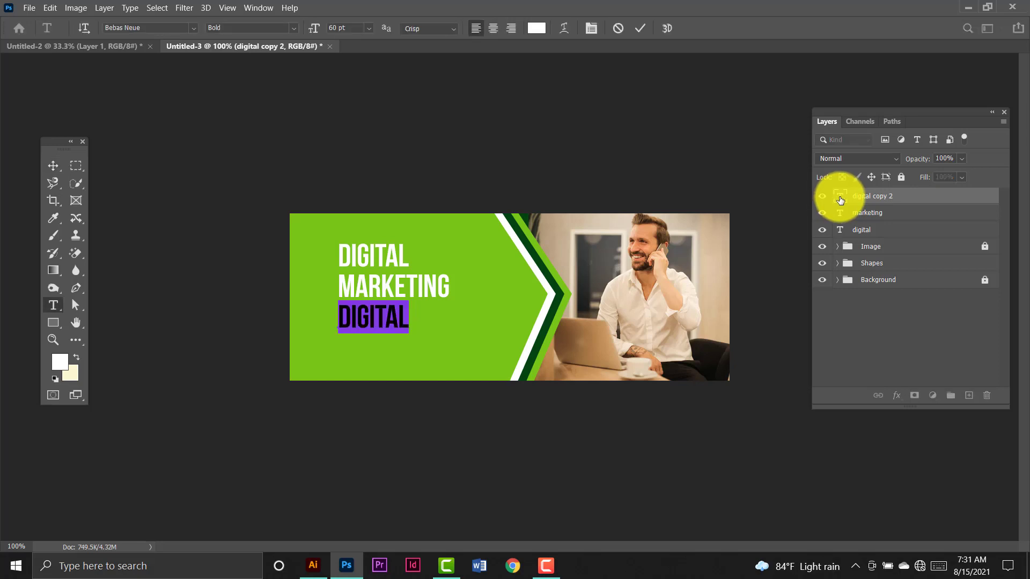
type("e")
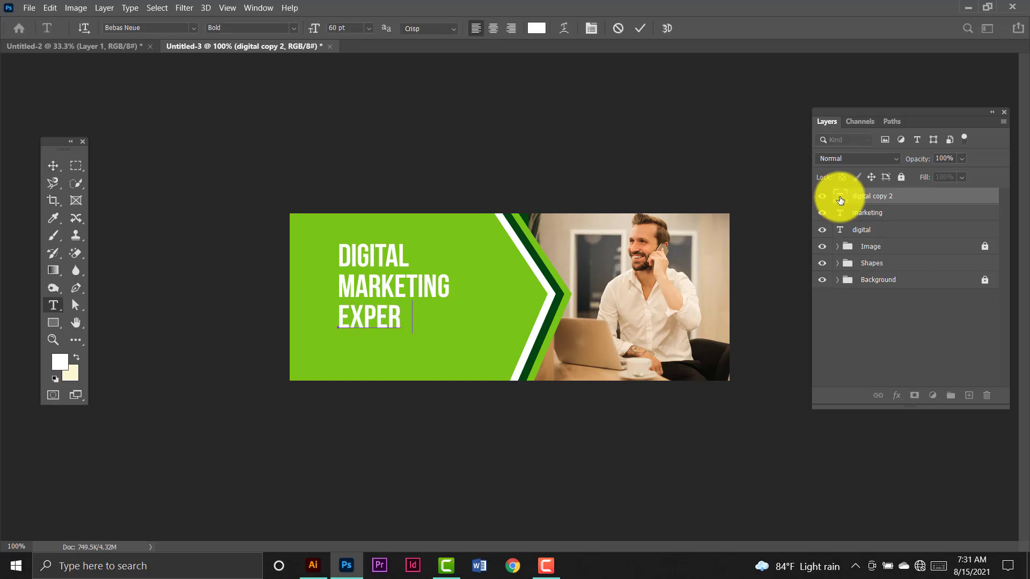
left_click(52, 171)
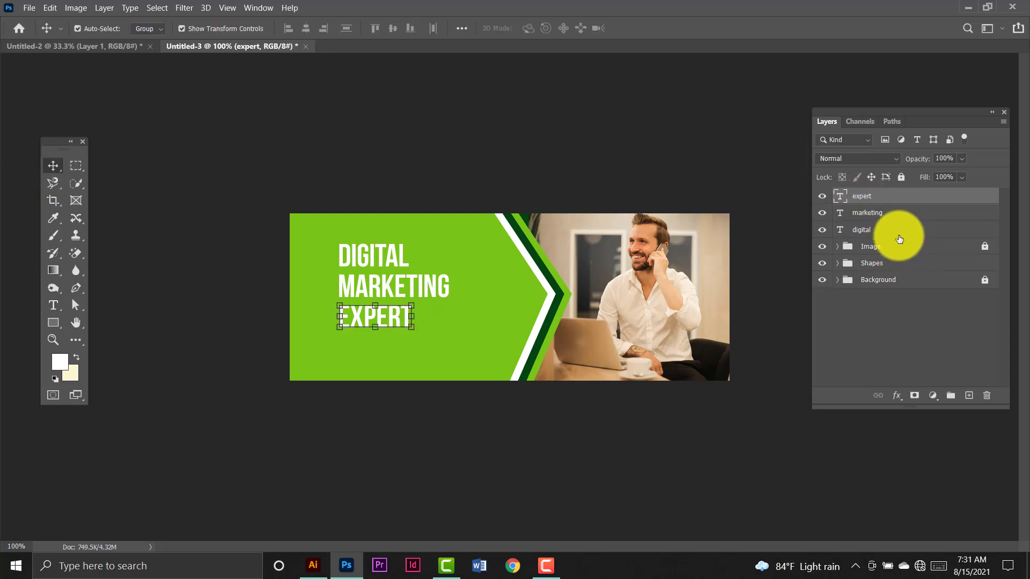
- Scale the three heading lines together to about 93% and move them down about 8 px
left_click(903, 234, "shift")
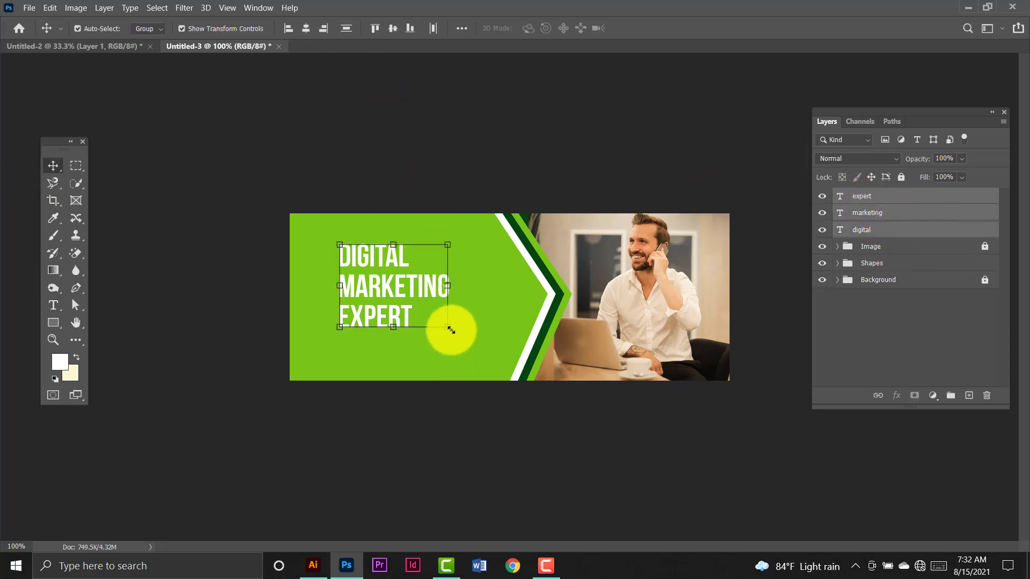
left_click_drag(449, 328, 443, 324)
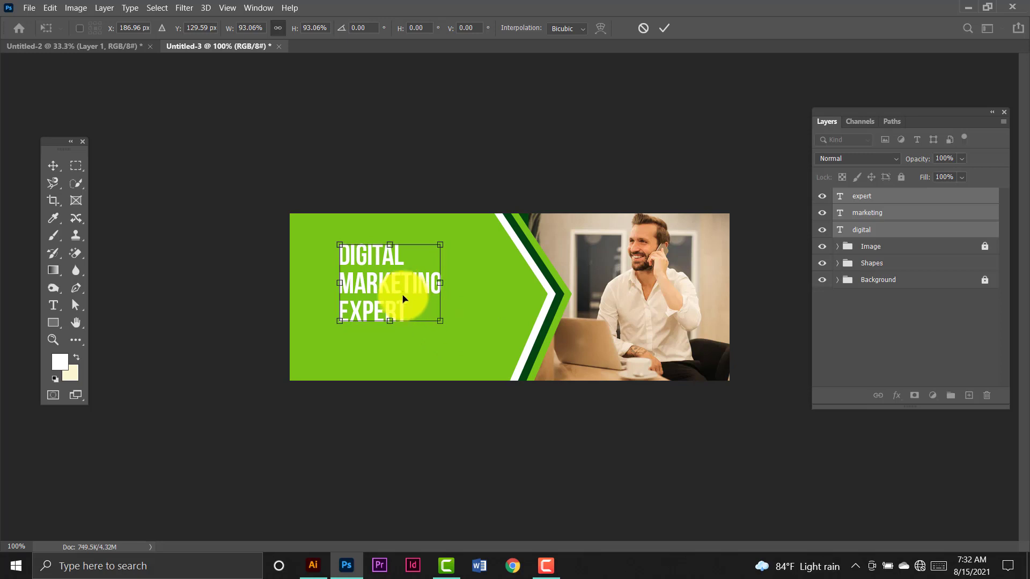
left_click_drag(402, 294, 404, 299)
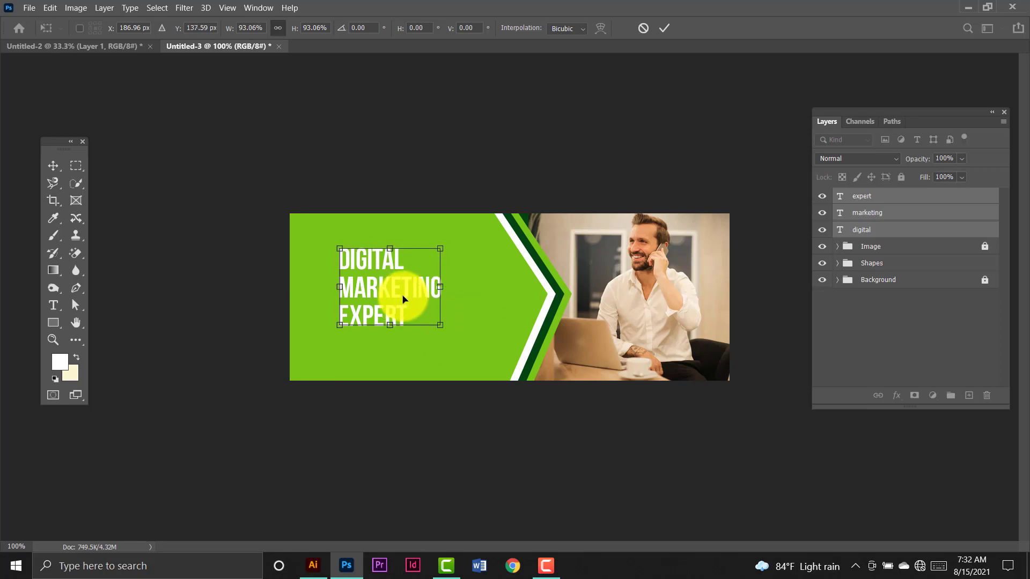
key("Return")
left_click(463, 161)
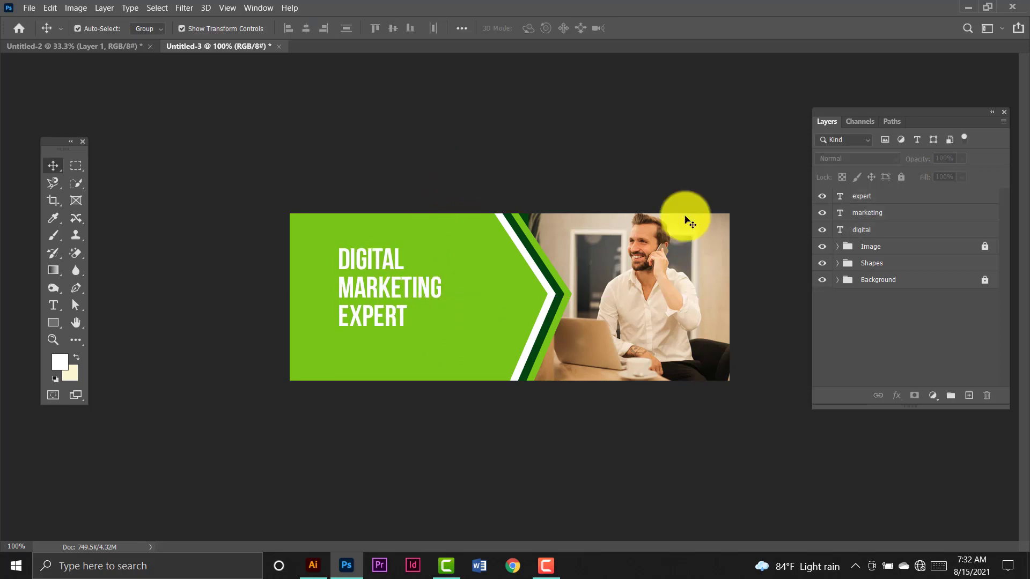
- Change the text colour of the word MARKETING to dark green 024510
double_click(840, 213)
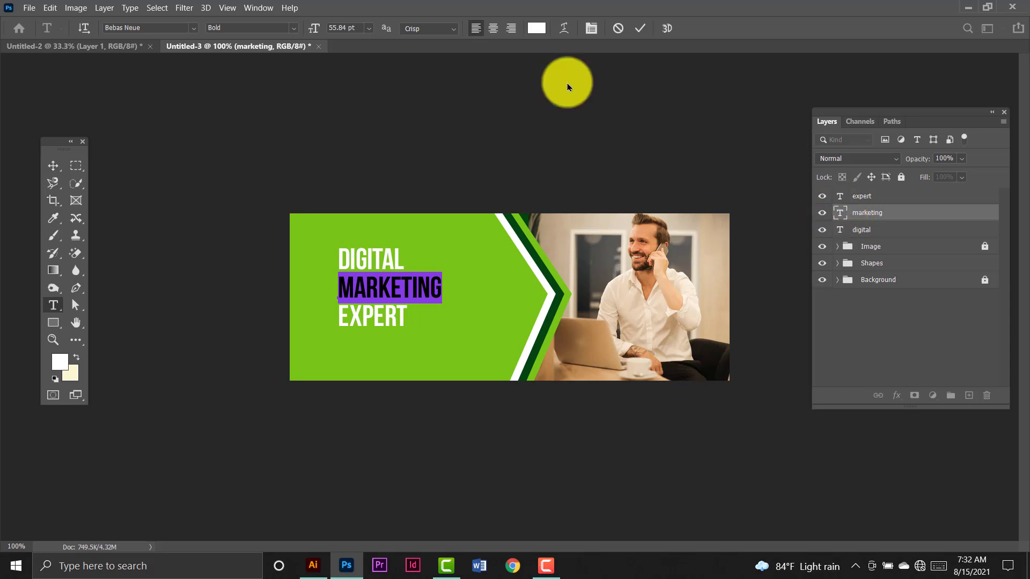
left_click(536, 28)
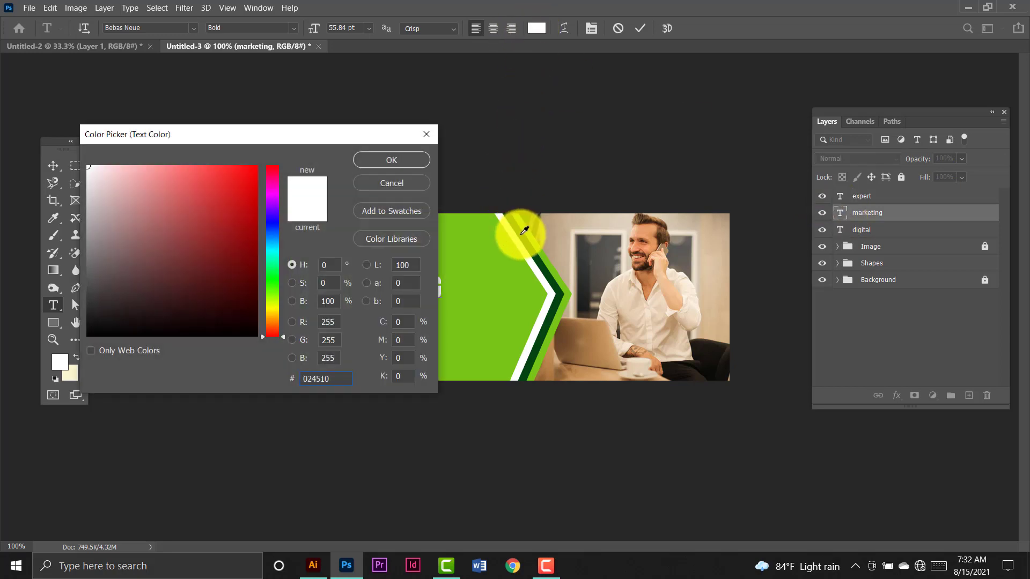
type("024510")
left_click(401, 158)
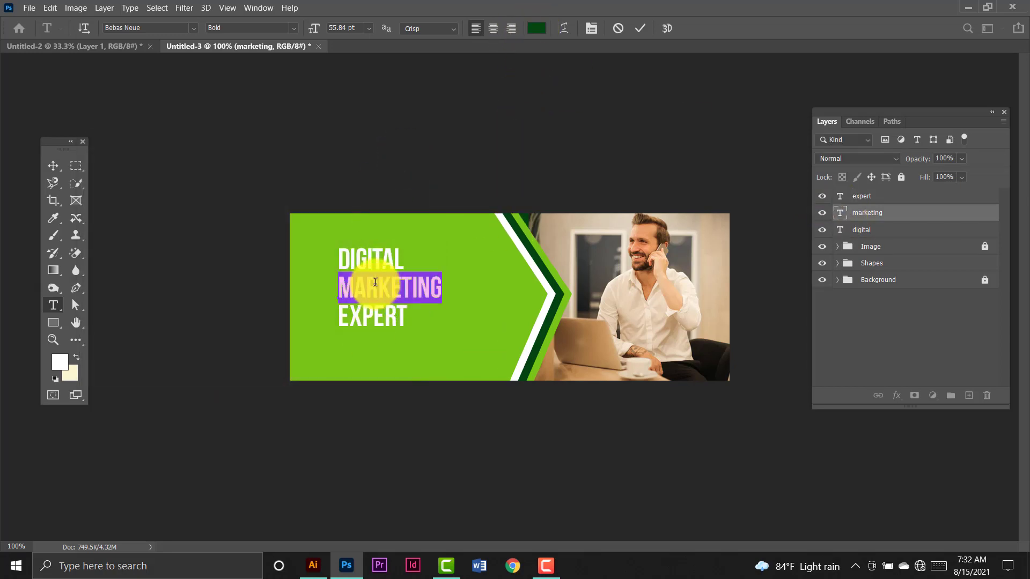
left_click(53, 165)
left_click(218, 154)
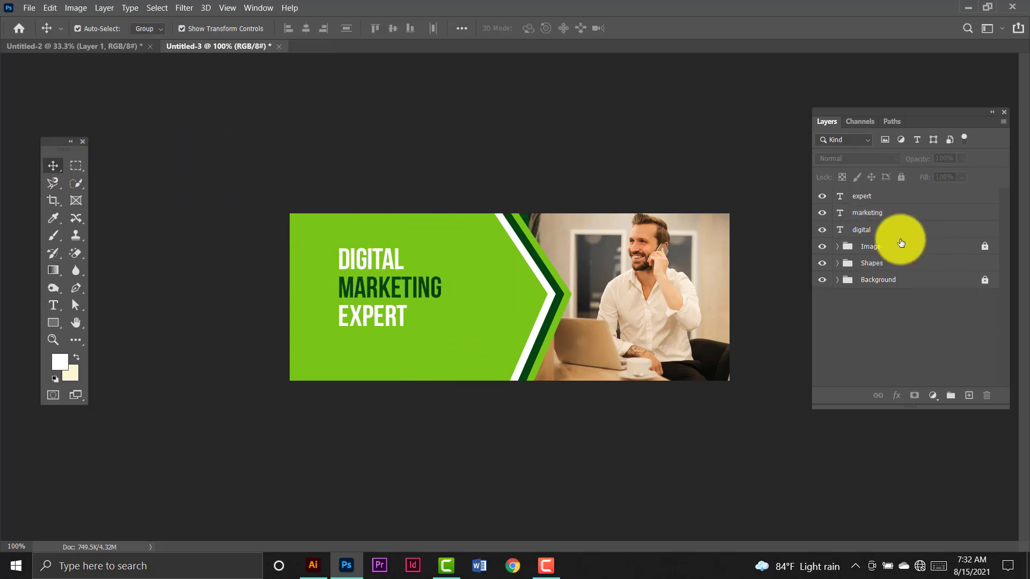
- Move the expert, marketing and digital text layers together slightly upward on the green area
left_click(869, 196)
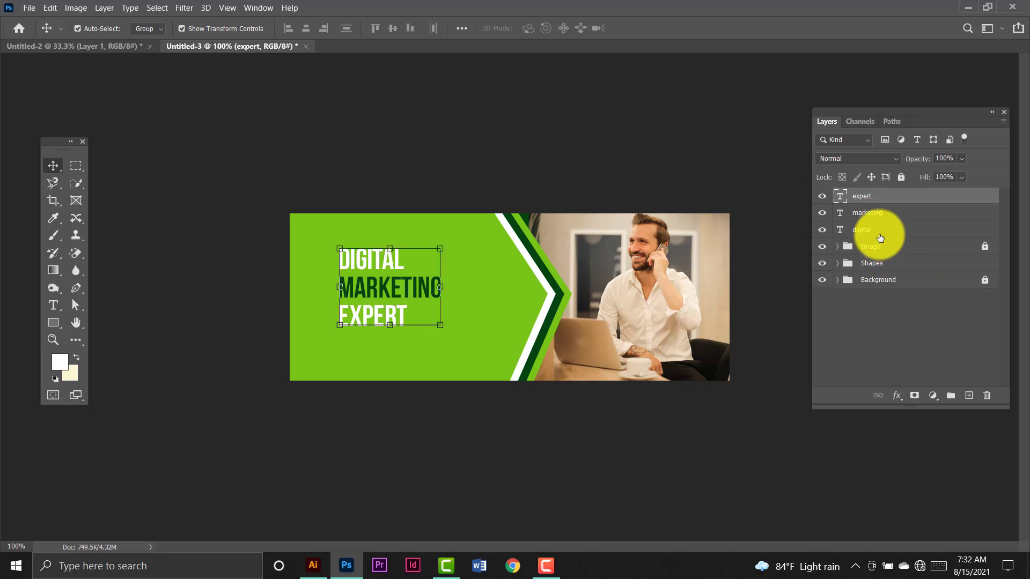
left_click(880, 238, "shift")
mouse_move(391, 263)
left_mouse_down()
mouse_move(393, 240)
mouse_move(393, 255)
left_mouse_up()
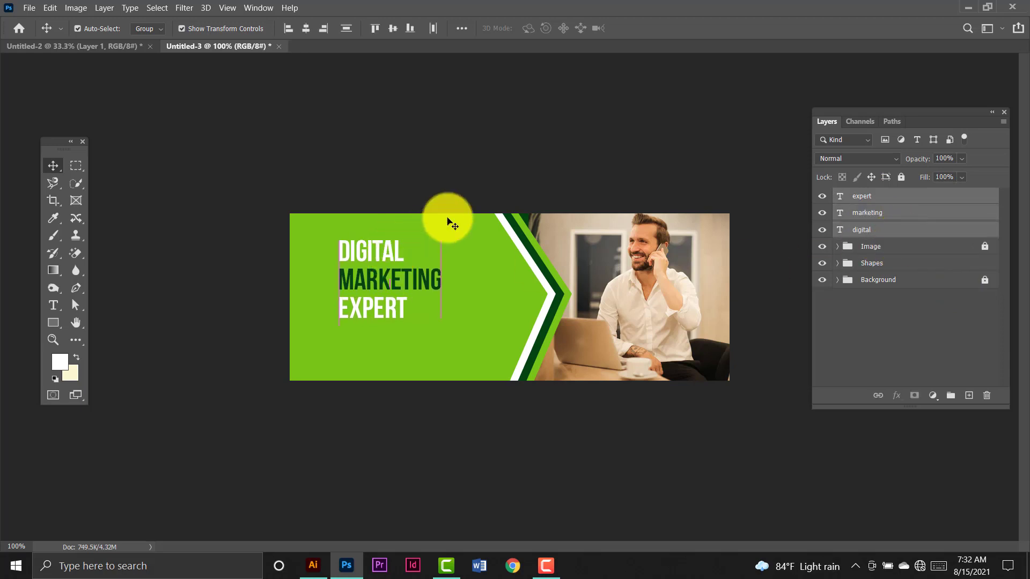
left_click(506, 155)
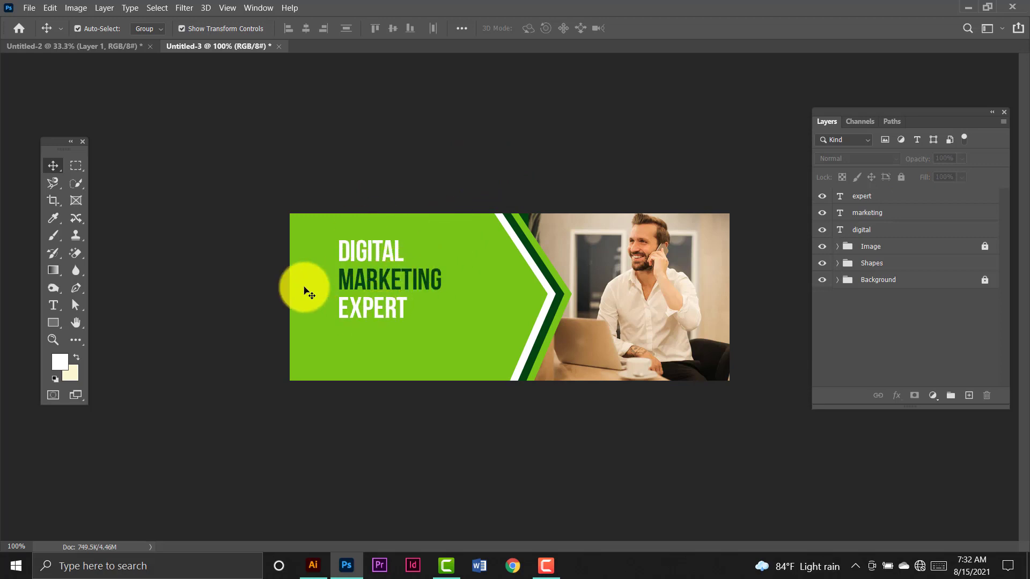
- Copy the Body Text paragraph from Untitled-2 into Untitled-3, scaled to 17.60% and placed directly below EXPERT
left_click(128, 46)
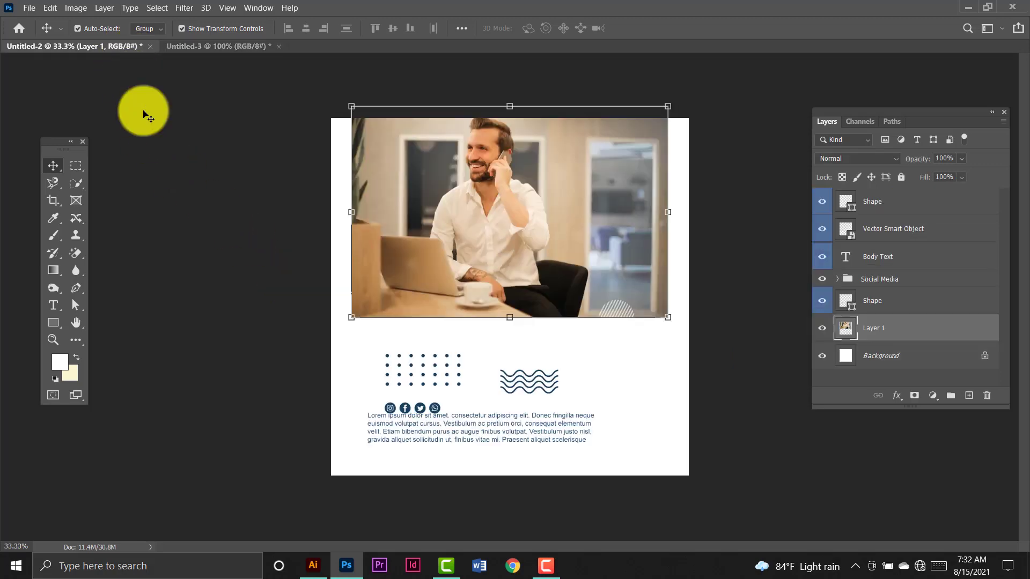
left_click(480, 437)
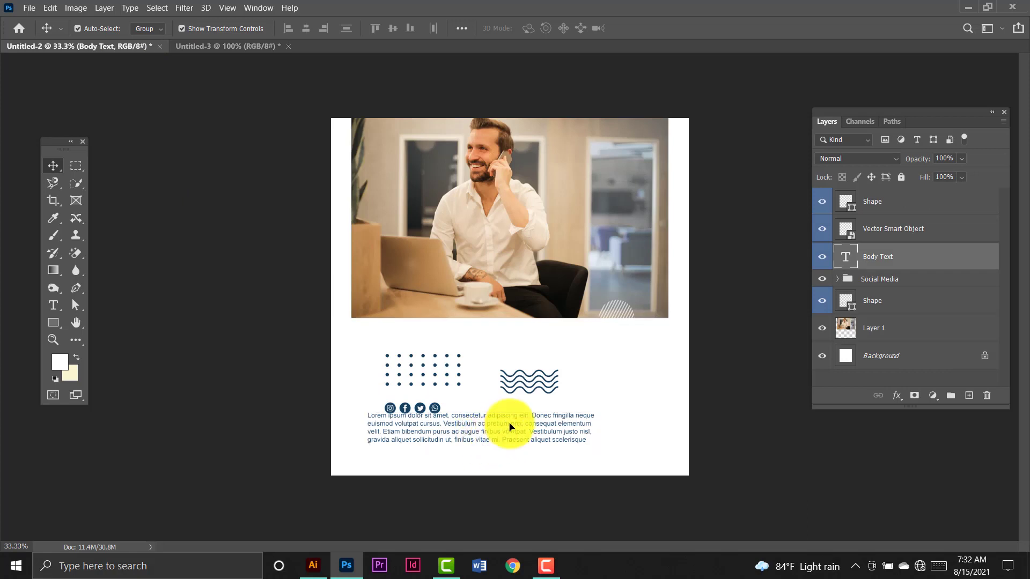
left_click_drag(509, 428, 436, 349)
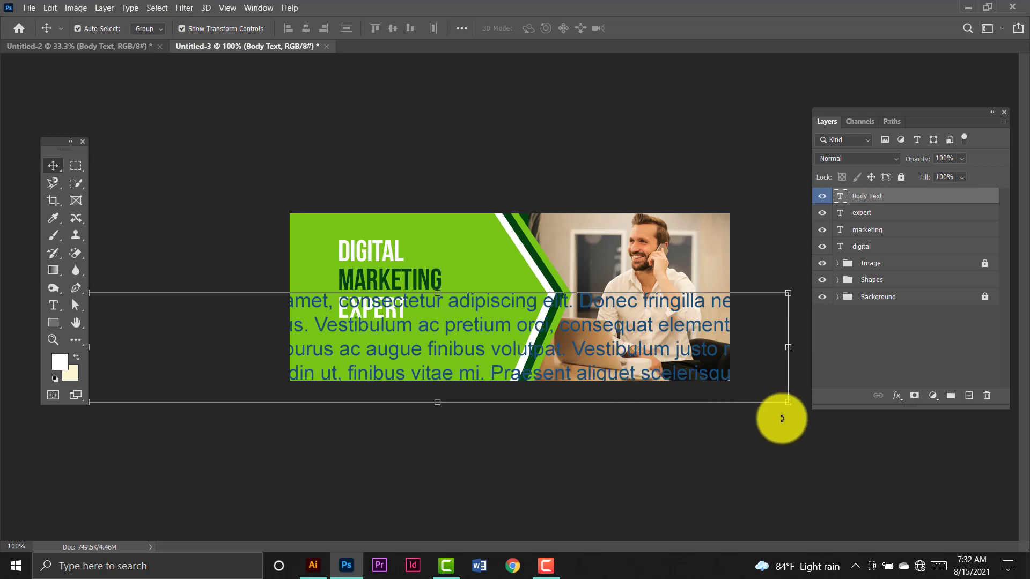
left_click_drag(791, 405, 421, 345)
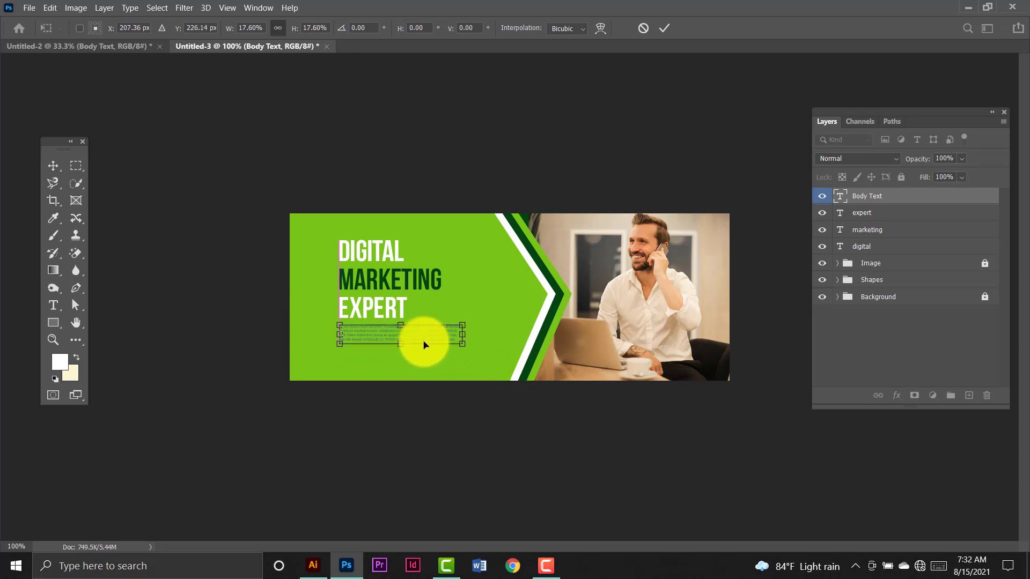
- Change the colour of the body text paragraph to white ffffff
double_click(841, 198)
left_click(538, 28)
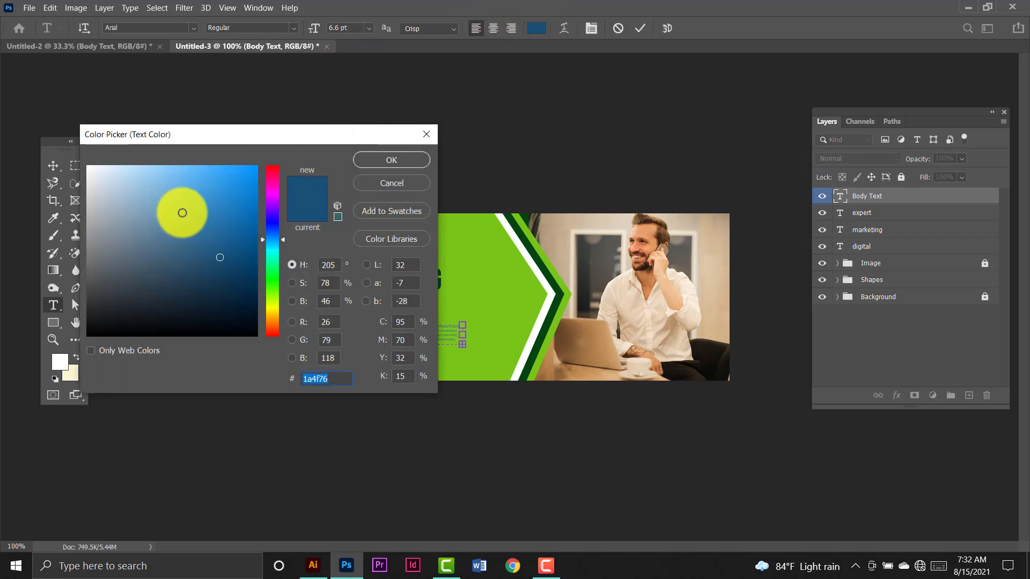
left_click_drag(183, 213, 81, 150)
left_click(389, 166)
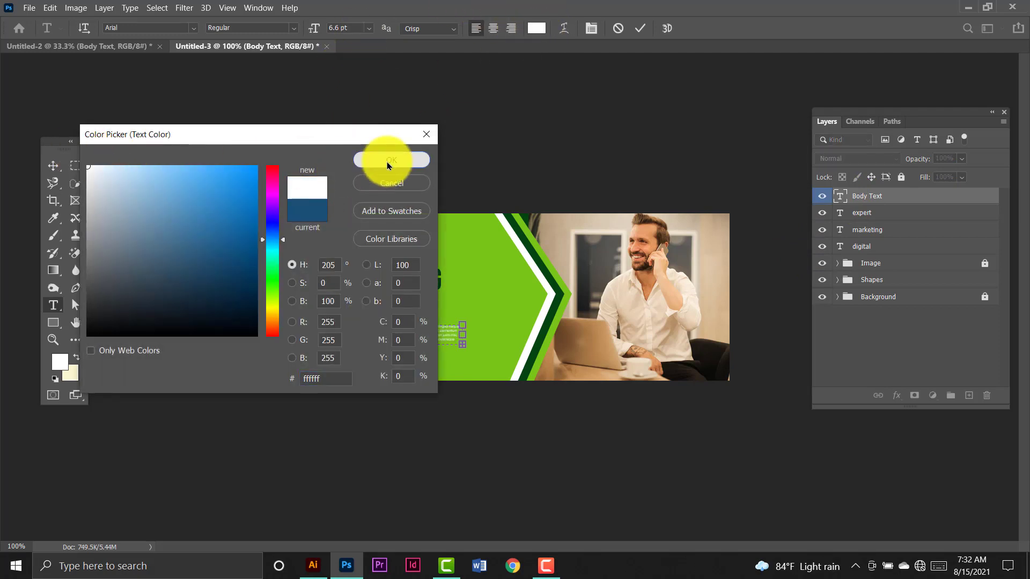
left_click(53, 165)
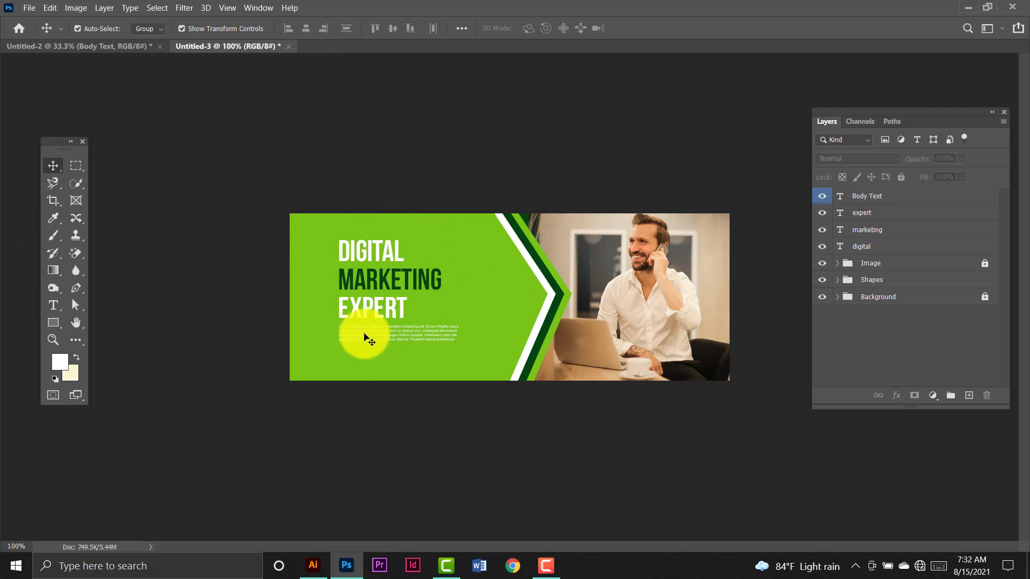
- Move the Body Text, expert, marketing and digital layers together up about 19 px
left_click(913, 197)
left_click(878, 251, "shift")
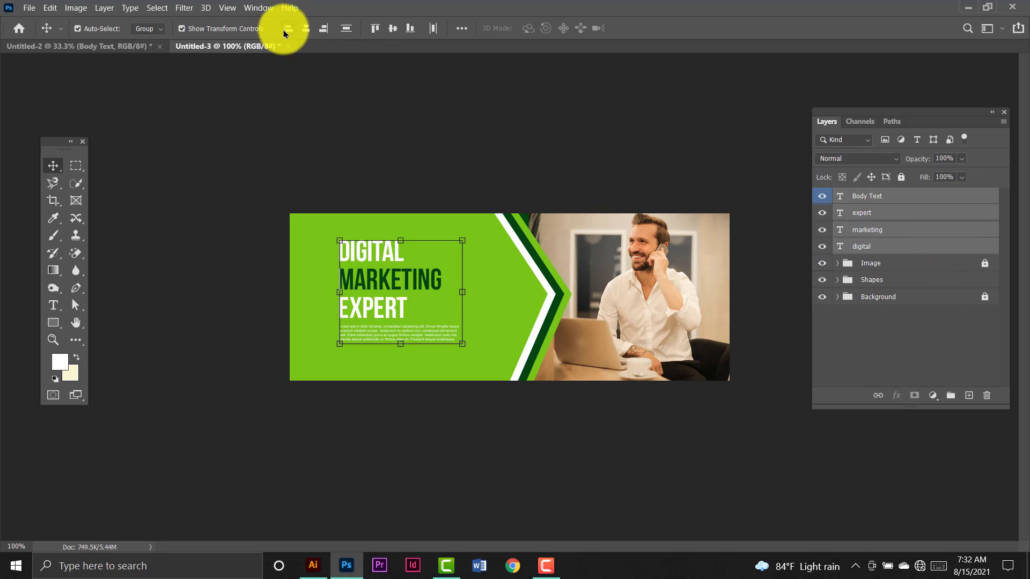
key("Up")
key("Up")
key("Up")
key("Up")
key("Up")
key("Up")
key("Up")
key("Up")
key("Up")
key("Up")
key("Up")
key("Up")
key("Up")
key("Up")
key("Up")
key("Up")
key("Up")
key("Up")
key("Up")
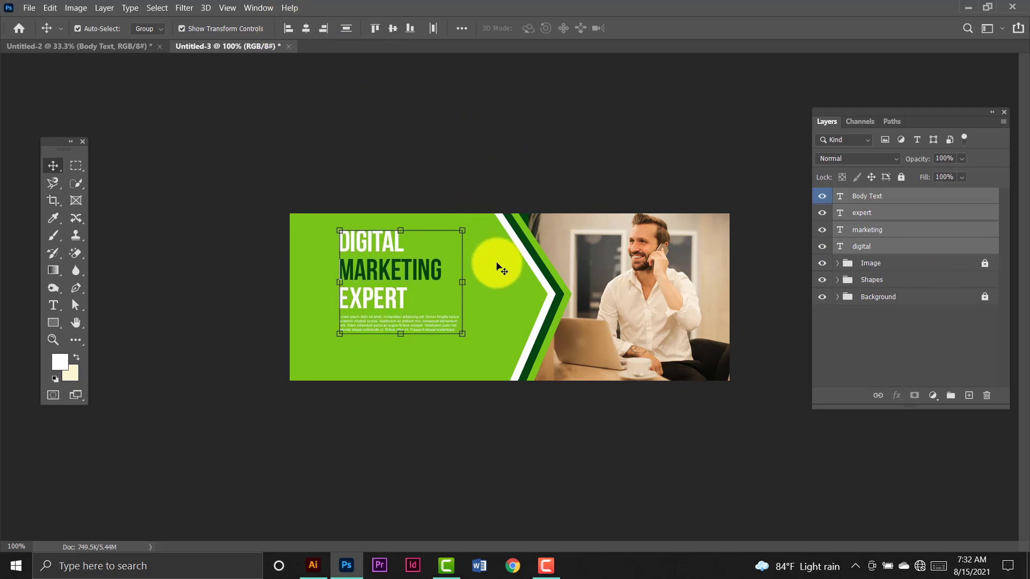
left_click(430, 172)
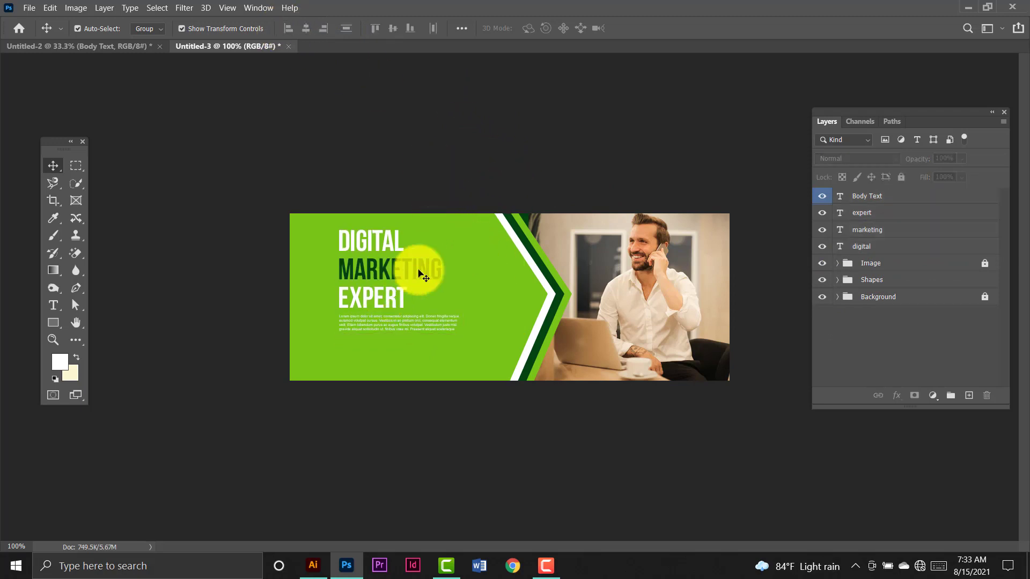
- Copy the Social Media icon group from Untitled-2 into Untitled-3, scaled to about 42% and placed near the banner's lower edge beneath the paragraph
left_click(126, 46)
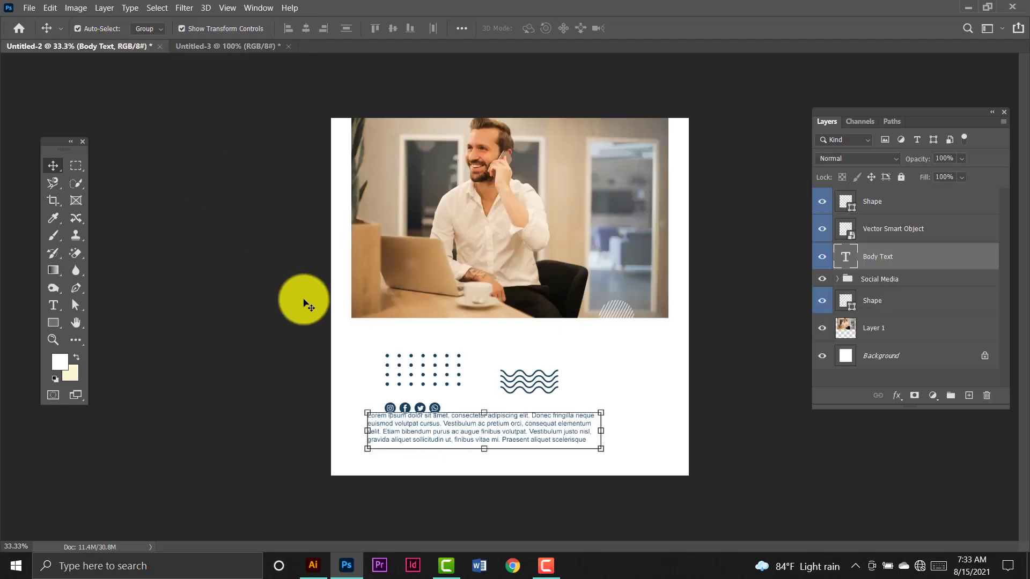
left_click(435, 412)
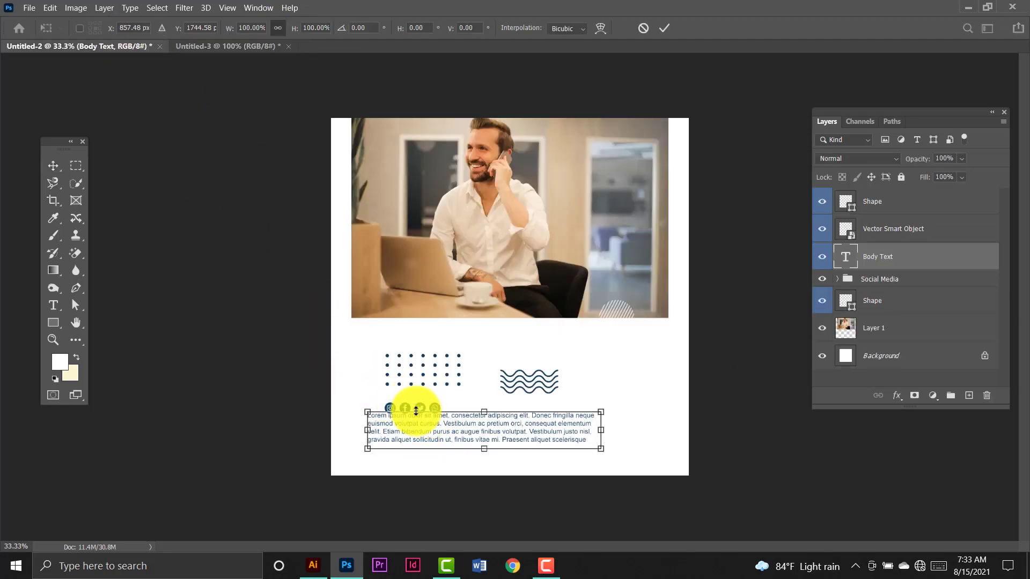
left_click(56, 164)
left_click(301, 378)
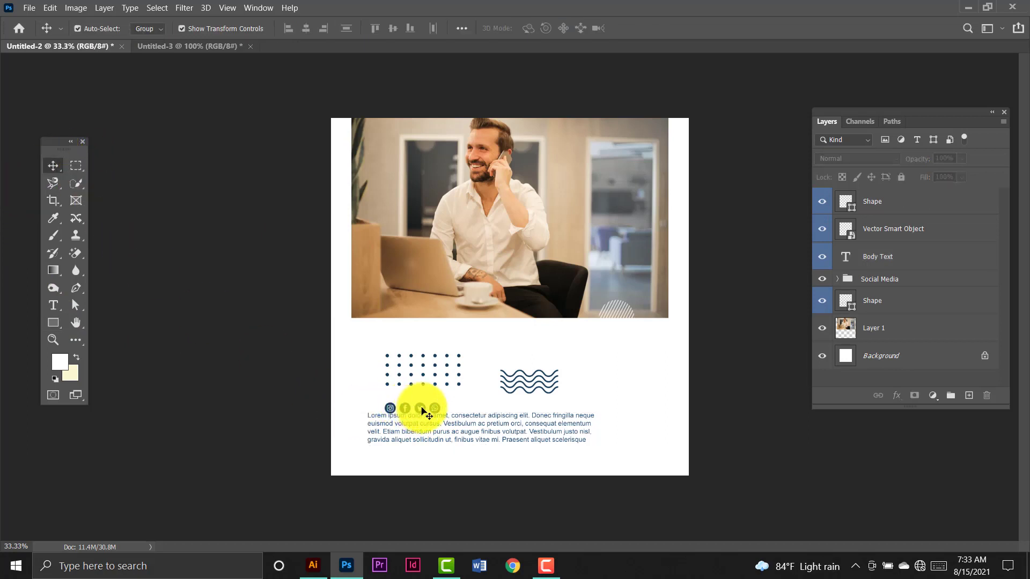
left_click_drag(434, 394, 435, 397)
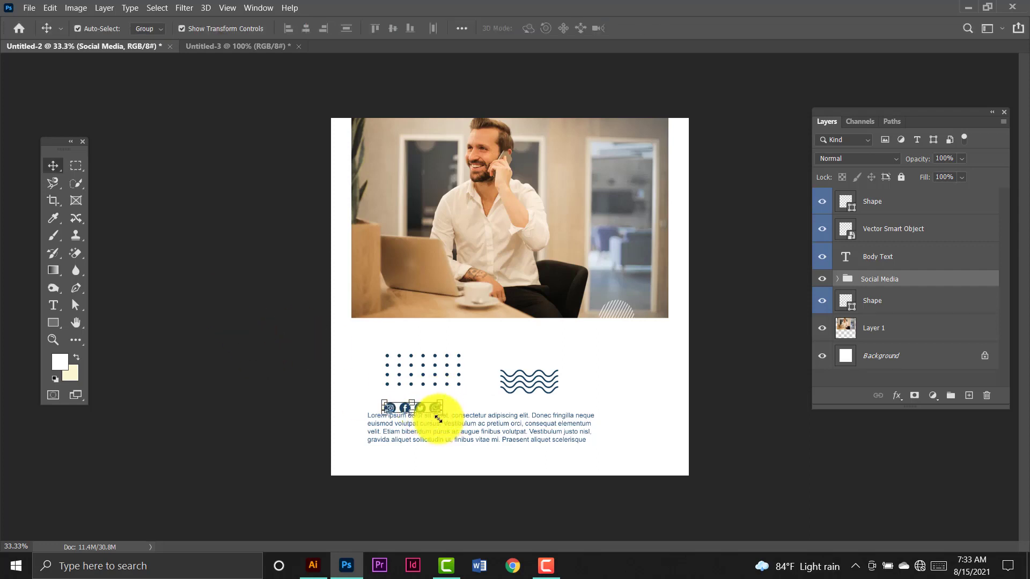
left_click(237, 268)
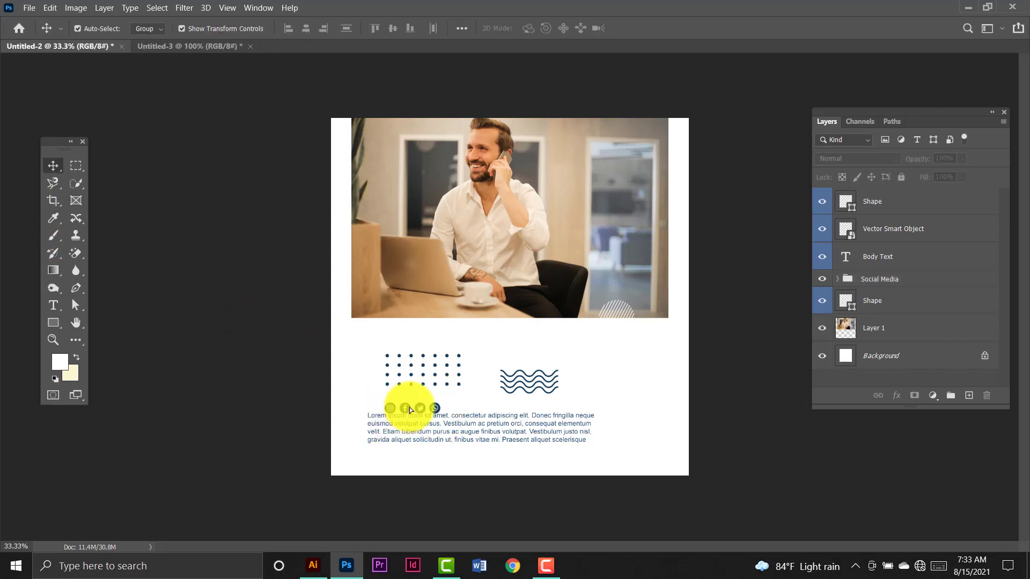
left_click_drag(410, 410, 416, 381)
key("ctrl+t")
left_click_drag(483, 399, 429, 366)
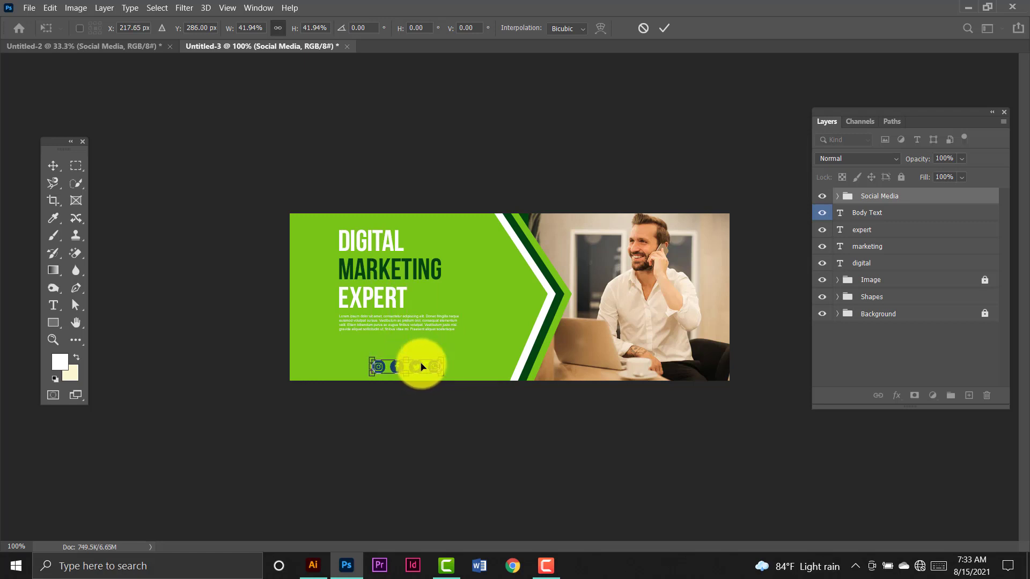
- Set the Social Media group's Color fill layer to the dark green 024510 sampled from the chevron band
left_click(837, 197)
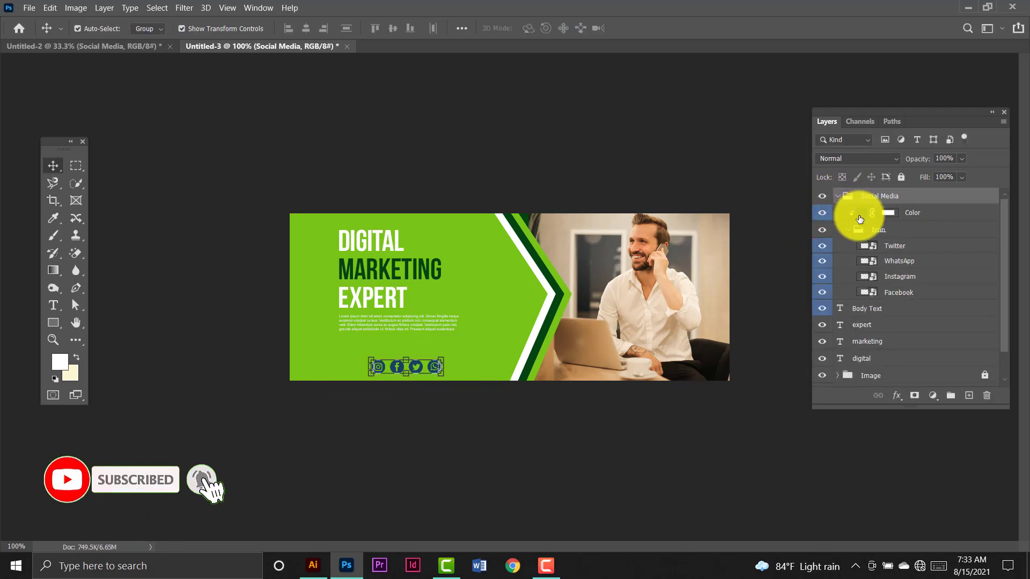
double_click(859, 217)
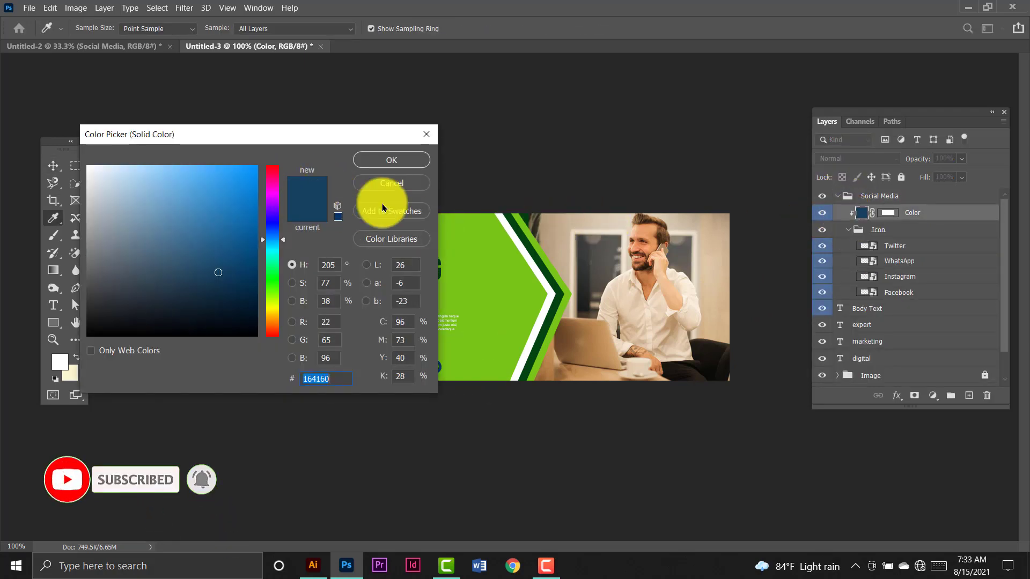
left_click(523, 240)
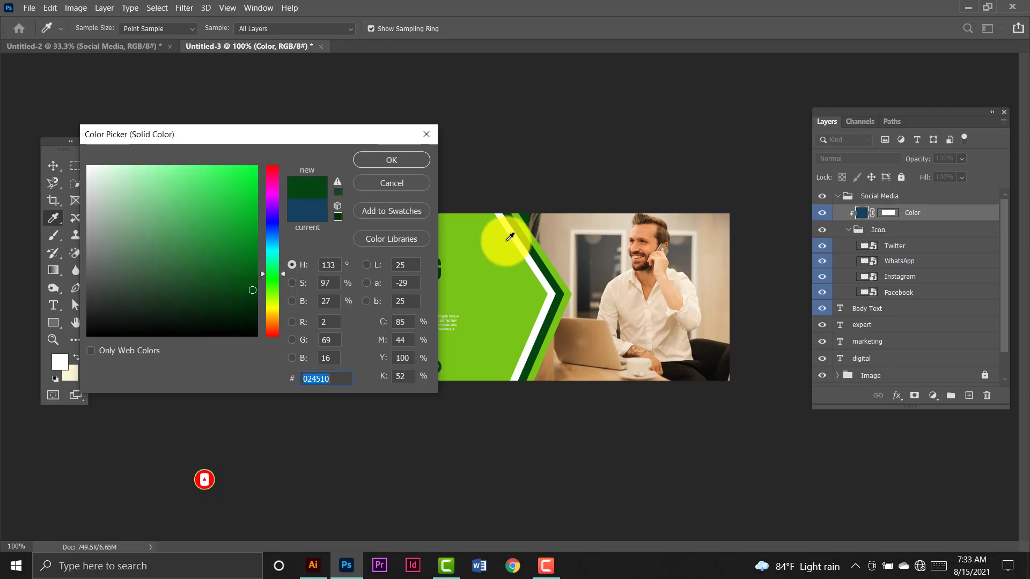
left_click(409, 166)
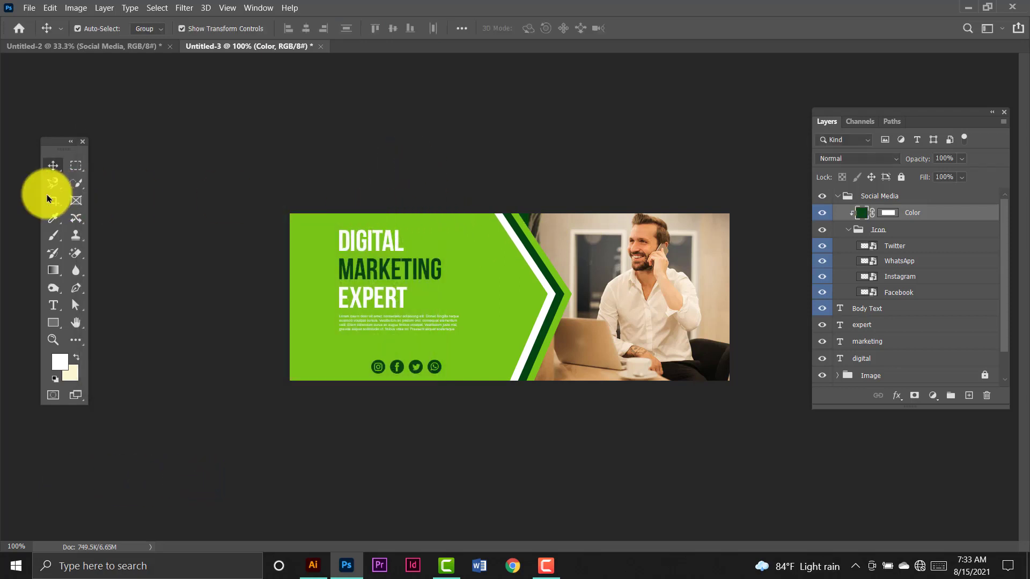
left_click(152, 167)
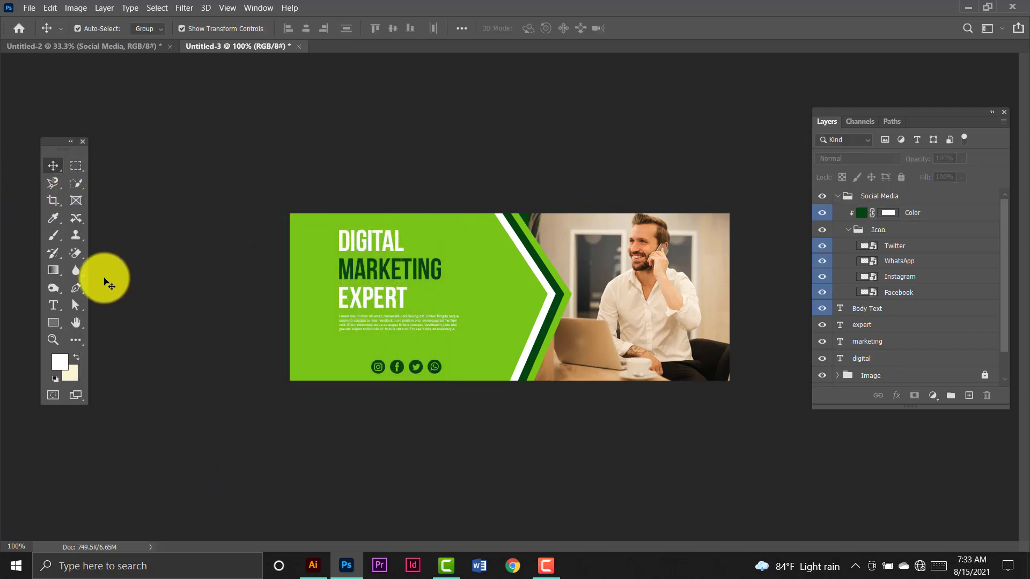
- Draw a dark green rounded rectangle about 130 x 28 px with 10 px radius between the paragraph and the social icons, nudged slightly upward
left_click(56, 323)
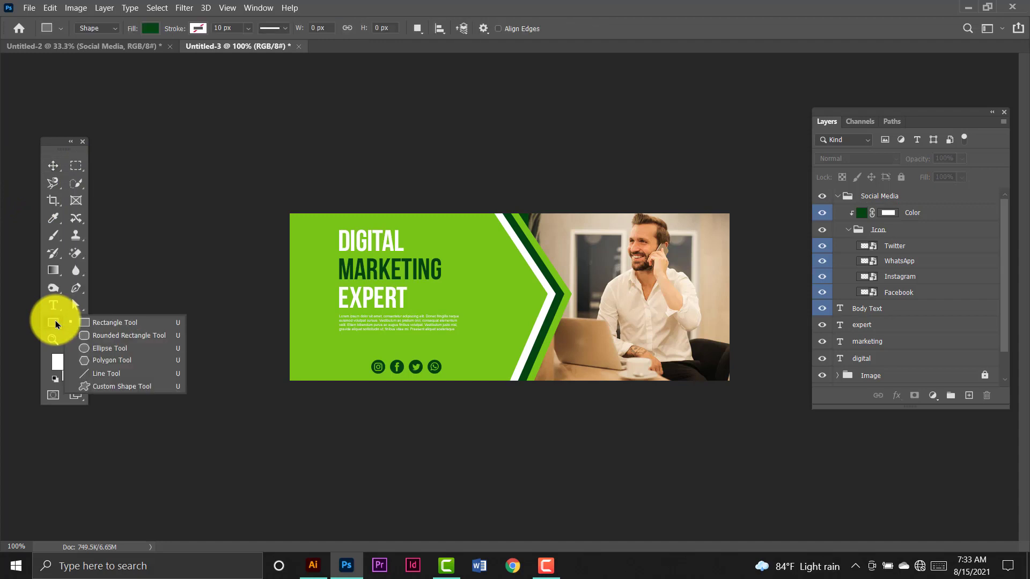
left_click(94, 335)
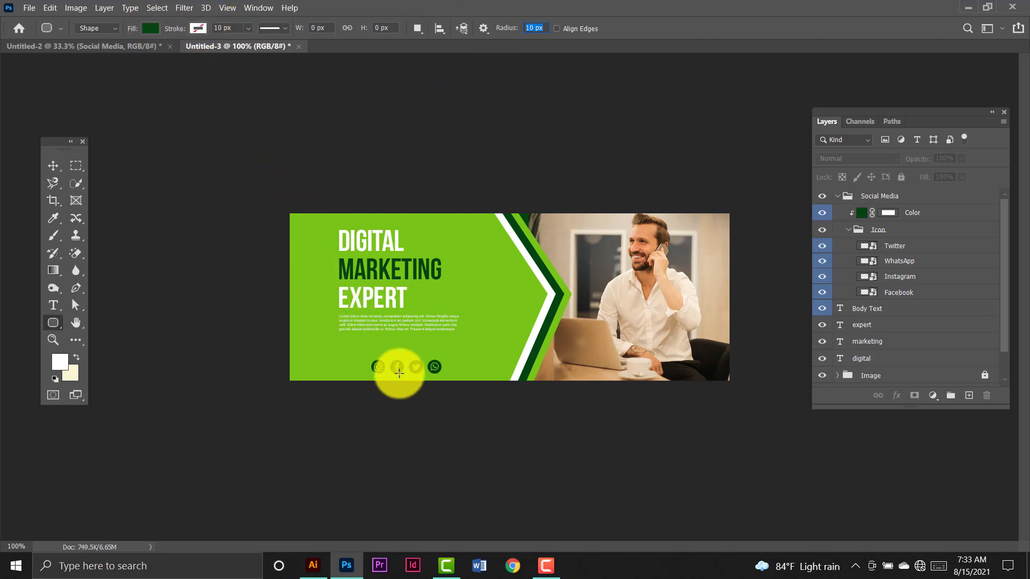
left_click_drag(374, 342, 436, 355)
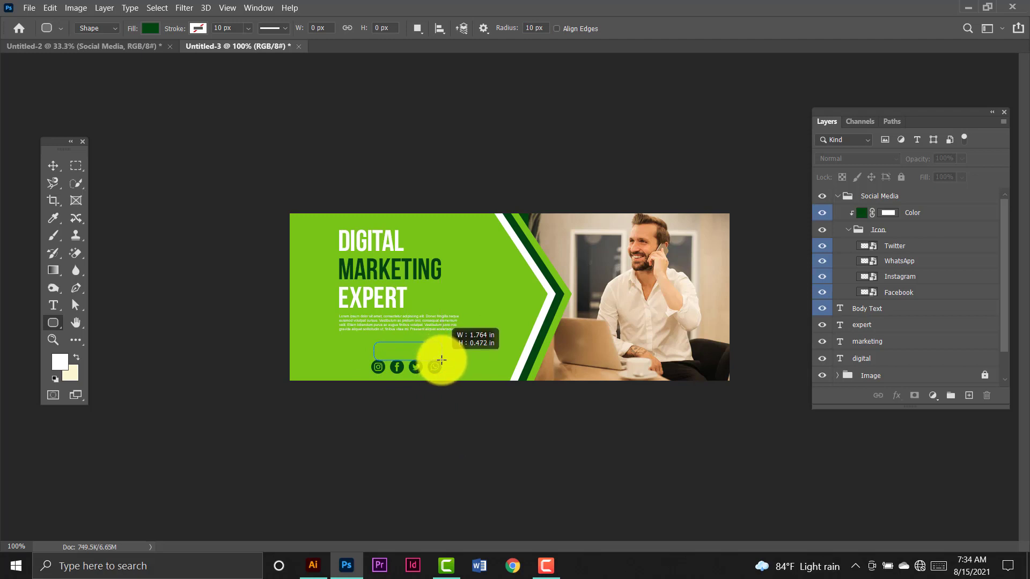
mouse_move(441, 360)
left_mouse_down()
mouse_move(437, 346)
mouse_move(443, 358)
left_mouse_up()
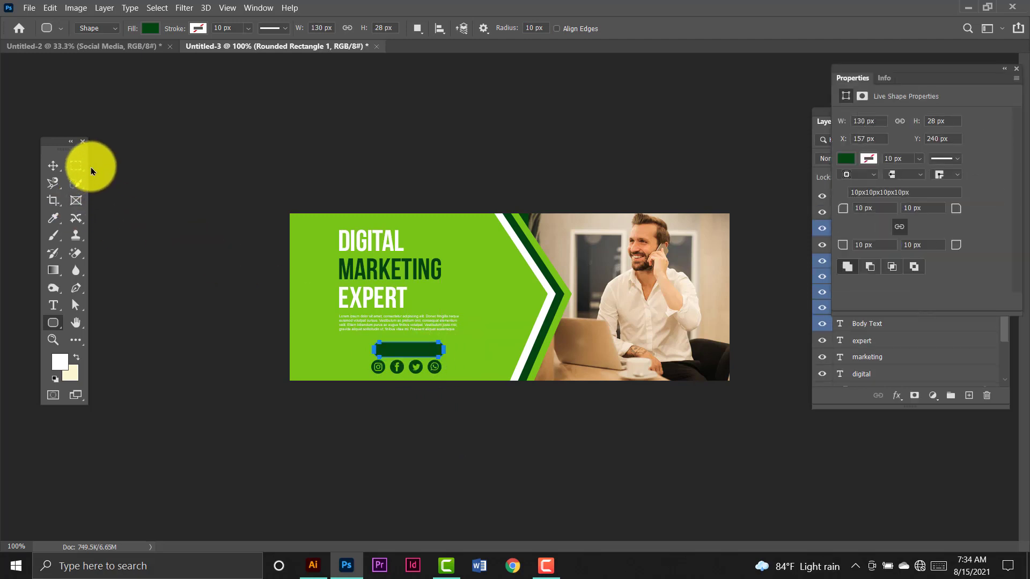
left_click(54, 166)
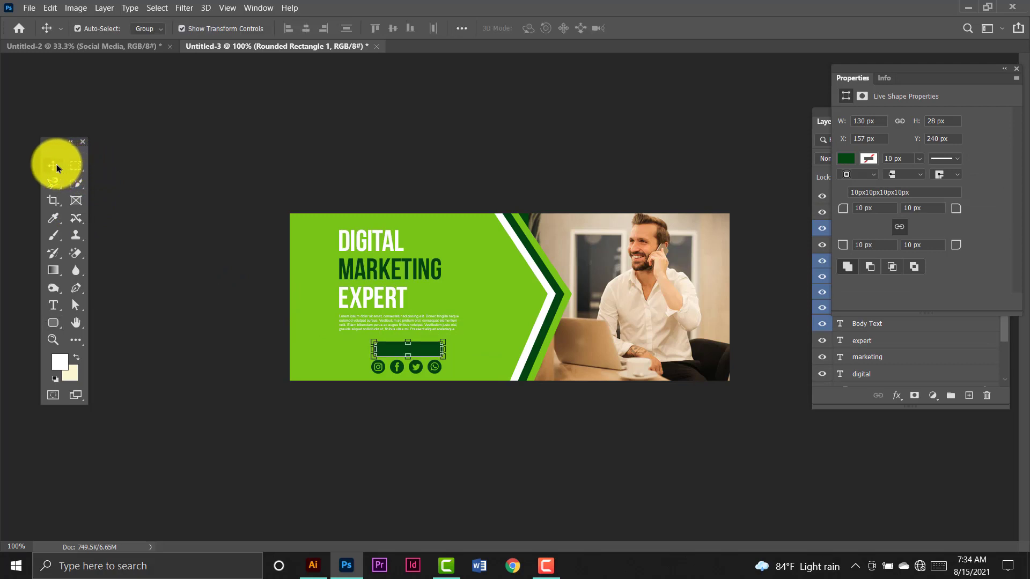
left_click(1016, 69)
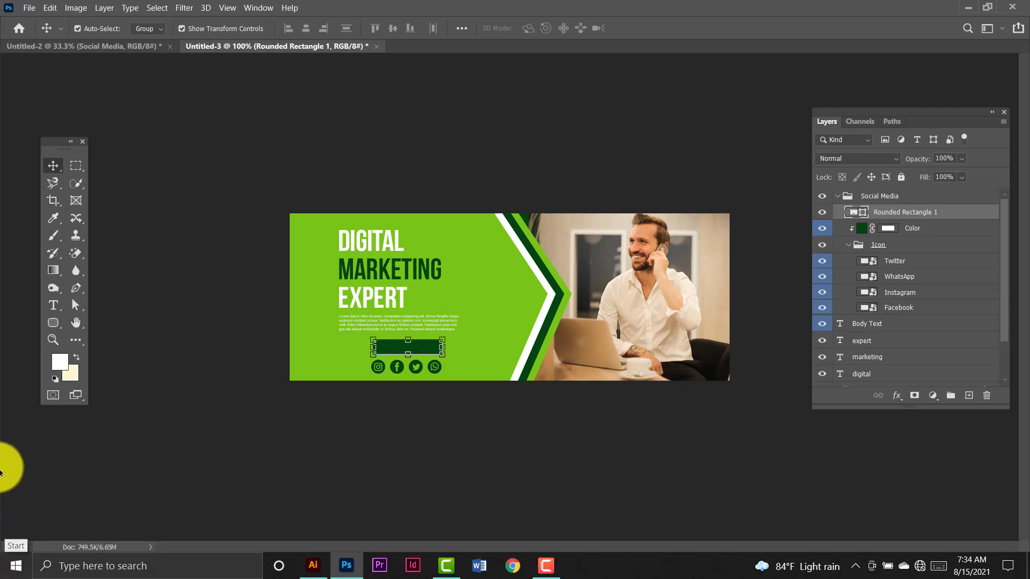
left_click(265, 179)
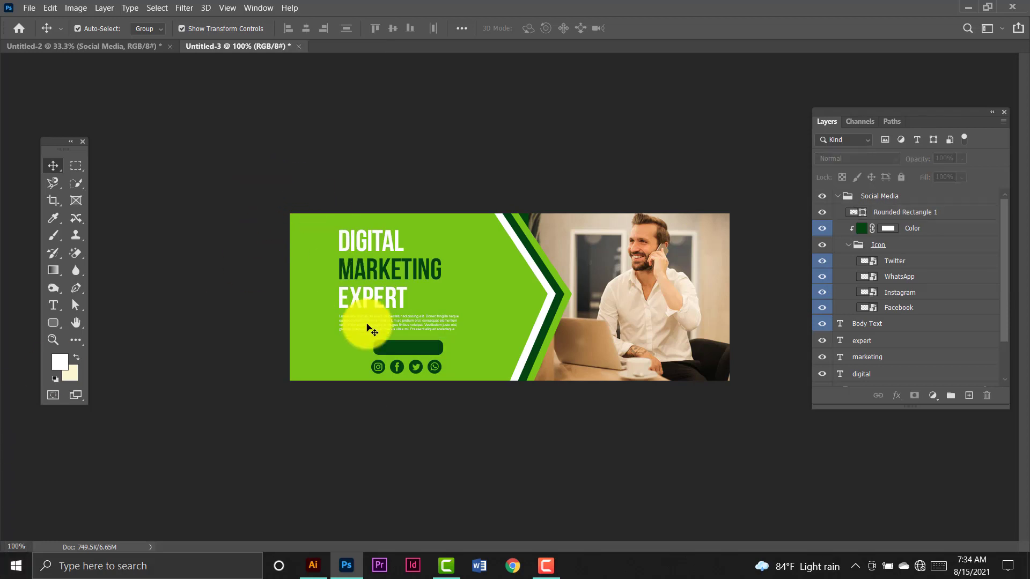
left_click(416, 356)
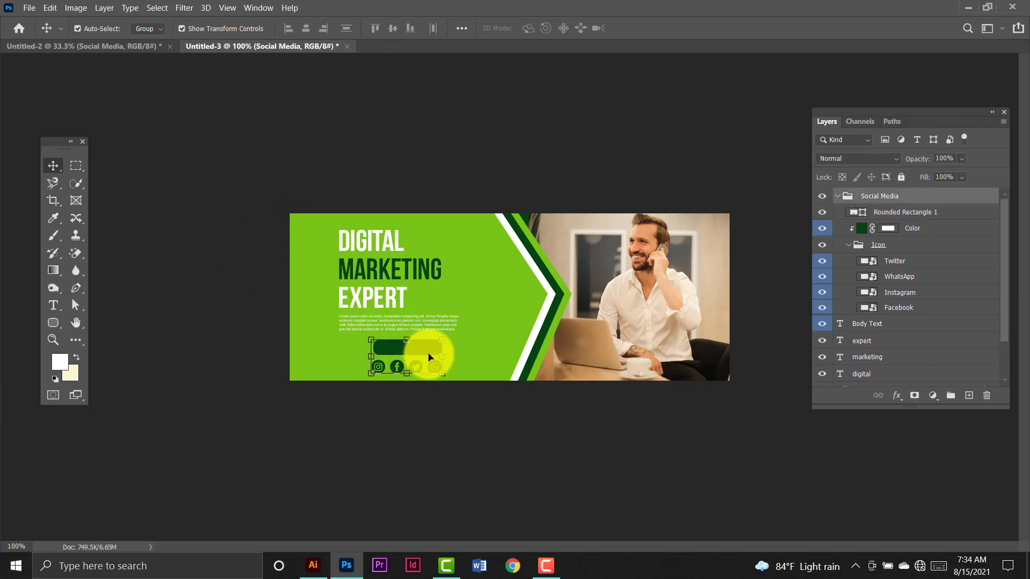
left_click(936, 215, "ctrl")
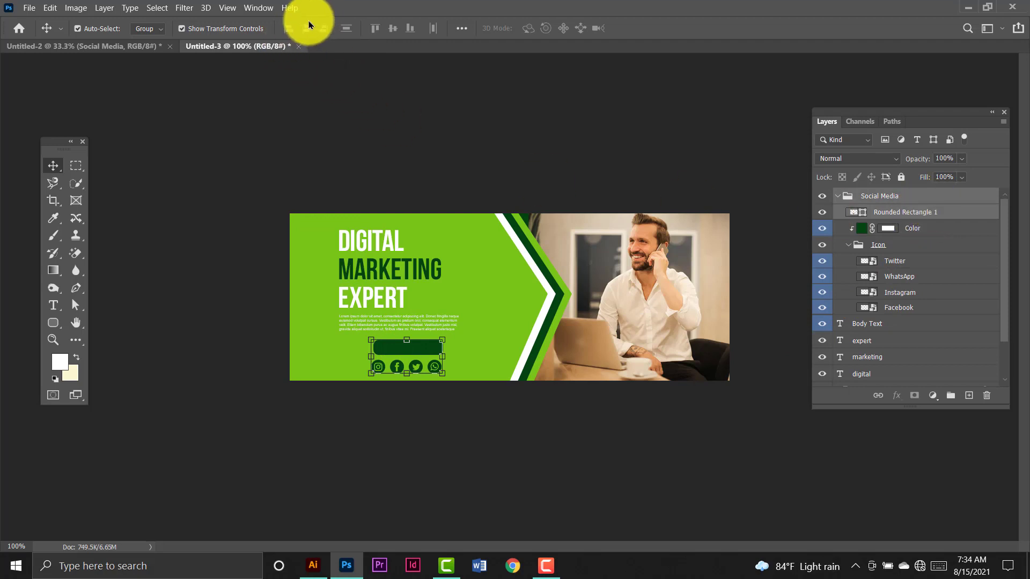
left_click(264, 170)
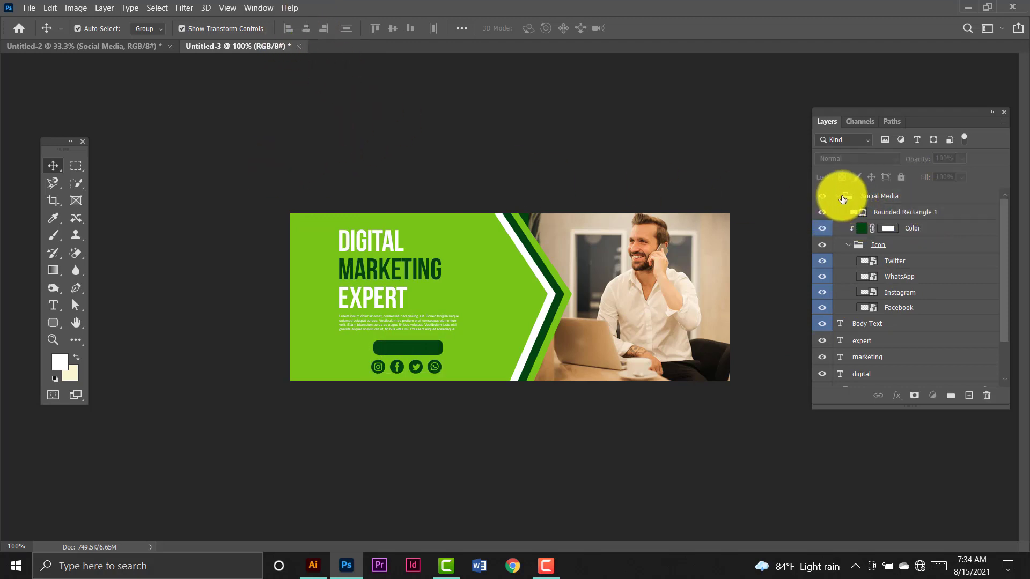
left_click(842, 197)
left_click(886, 197)
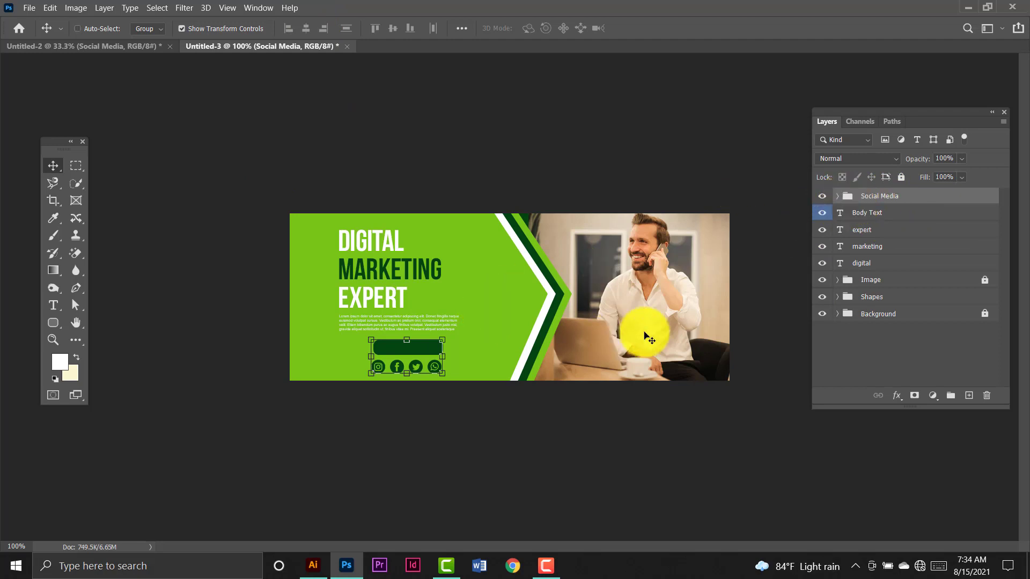
- Move the Rounded Rectangle 1 layer out of the Social Media group to just above it, and collapse the group
left_click(838, 197)
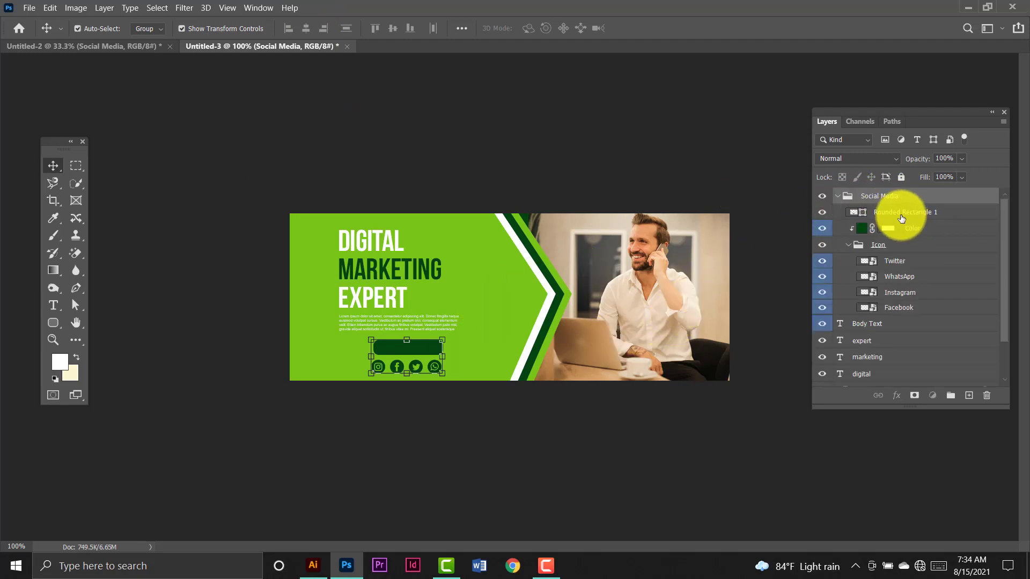
left_click(901, 215)
key("ctrl+bracketright")
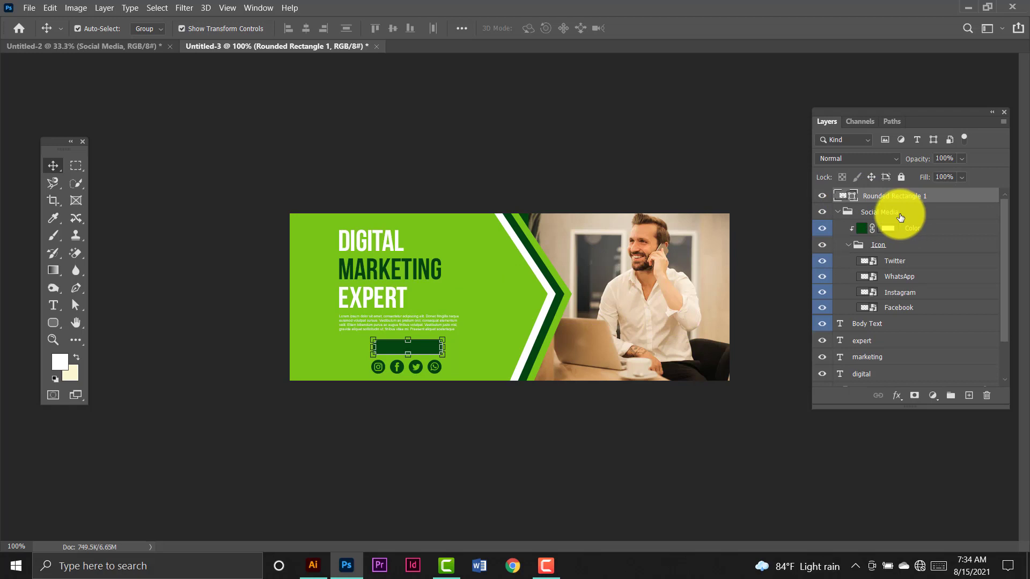
left_click(839, 214)
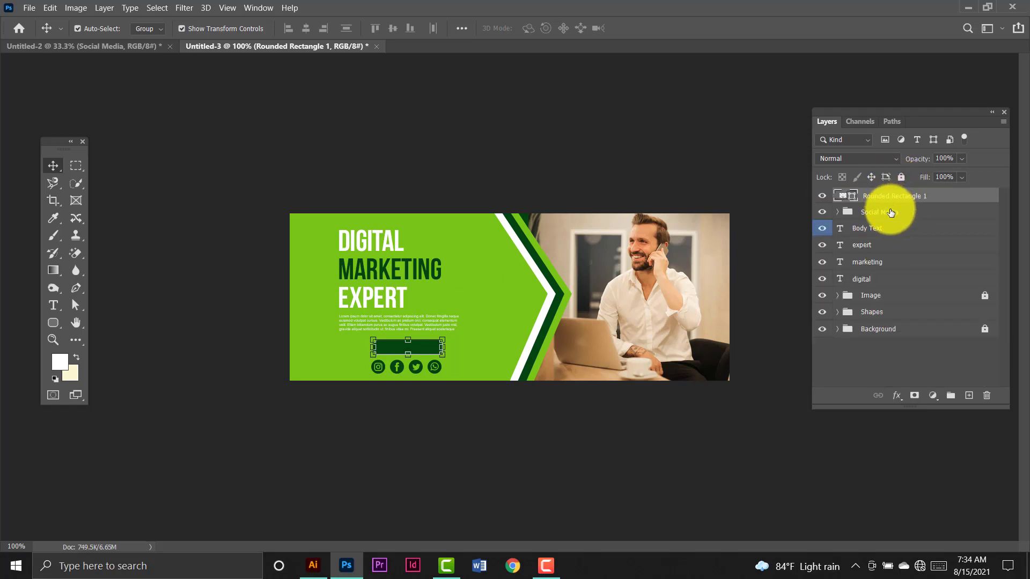
- Shift the dark green rounded rectangle and the Social Media icon group together slightly downward beneath the paragraph
left_click(890, 213, "shift")
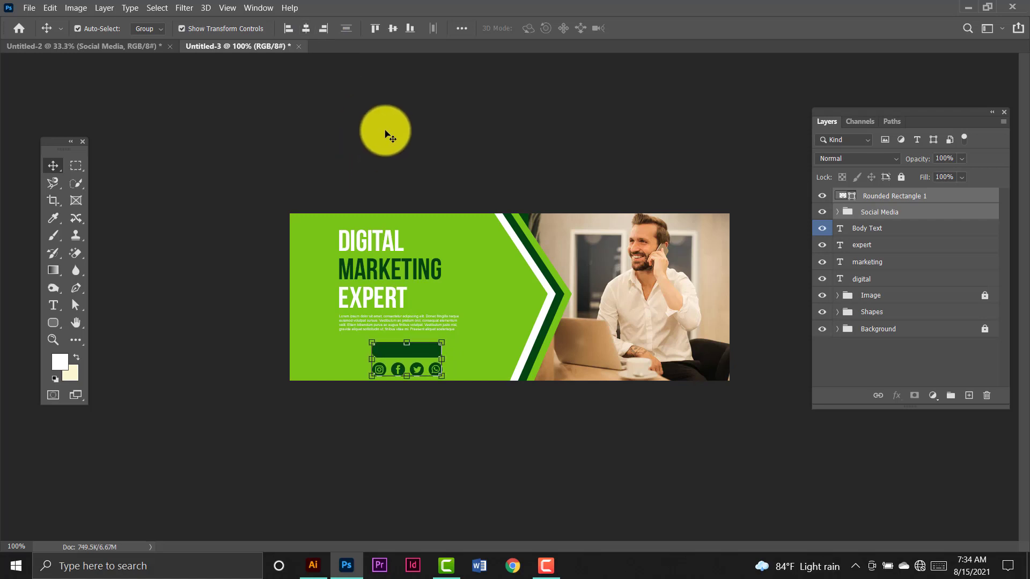
left_click(385, 134)
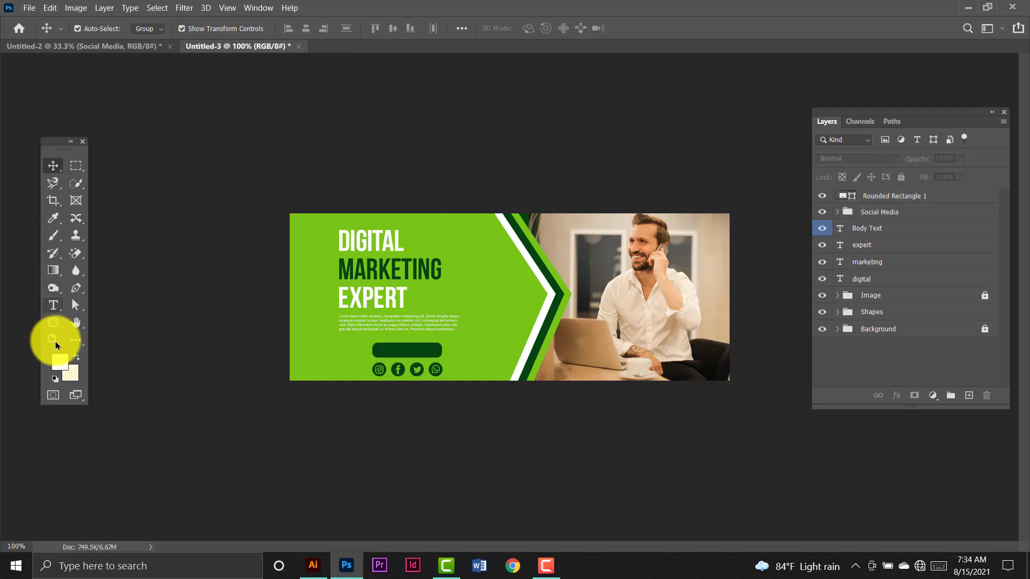
- Add the text JOIN NOW over the dark green rounded rectangle in Roboto Bold
left_click(61, 305)
left_click(190, 29)
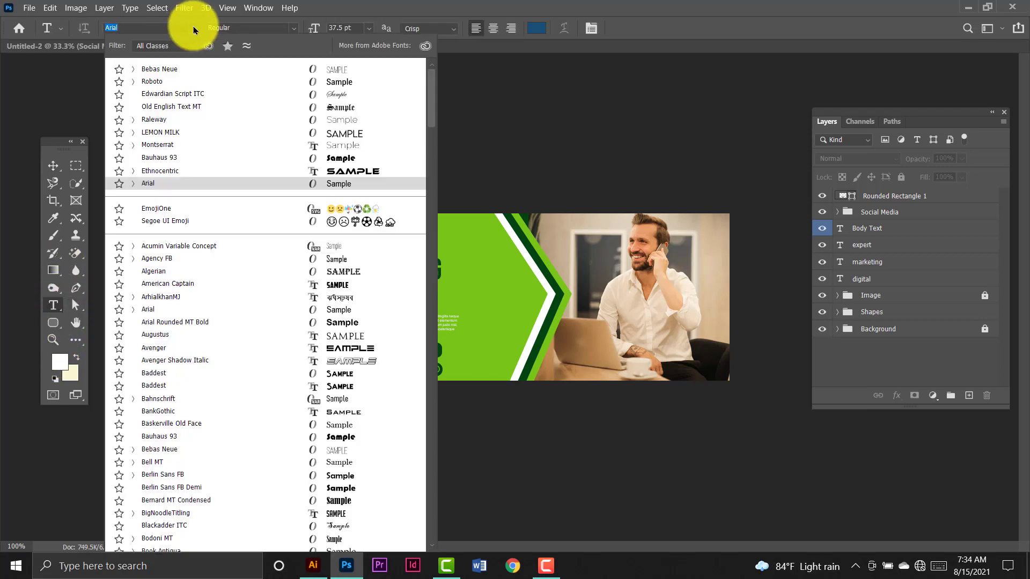
left_click(161, 76)
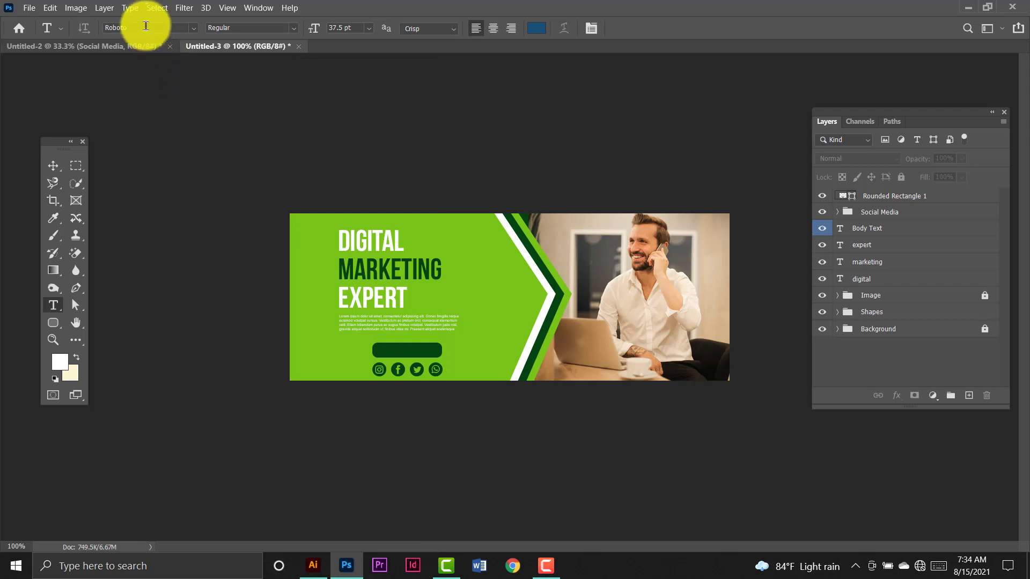
left_click_drag(144, 27, 77, 26)
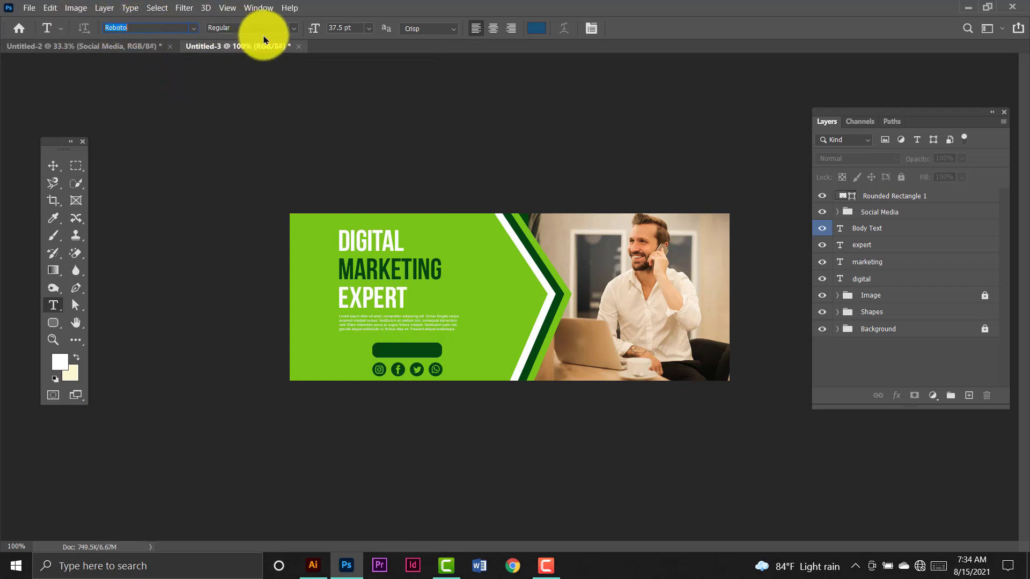
left_click(294, 30)
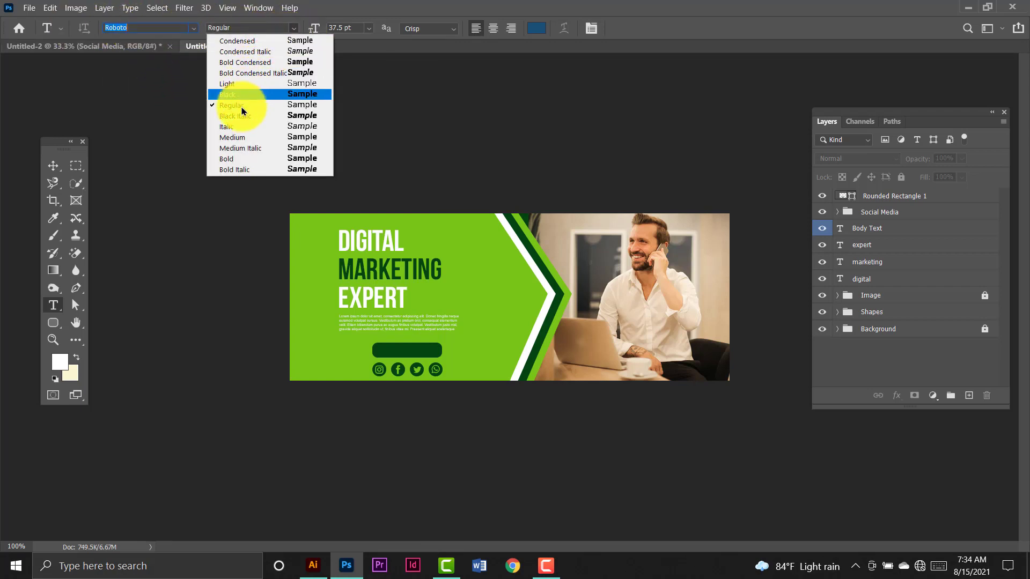
left_click(248, 163)
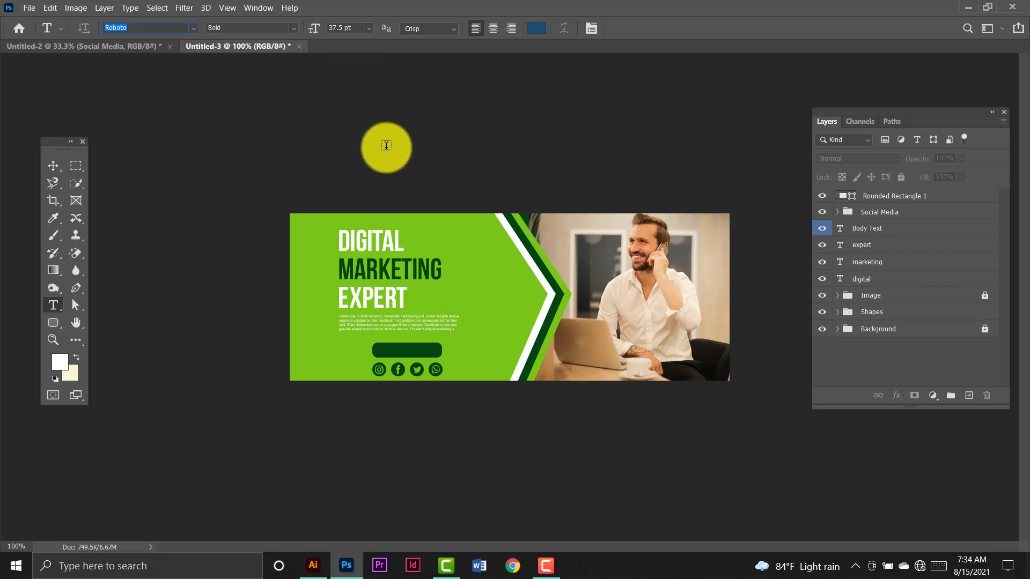
left_click(392, 350)
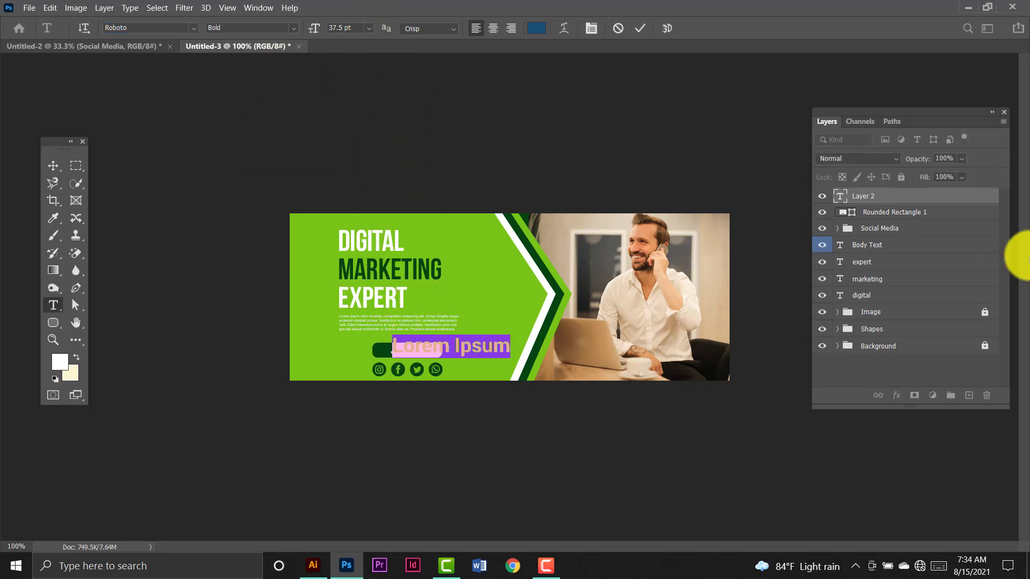
key("BackSpace")
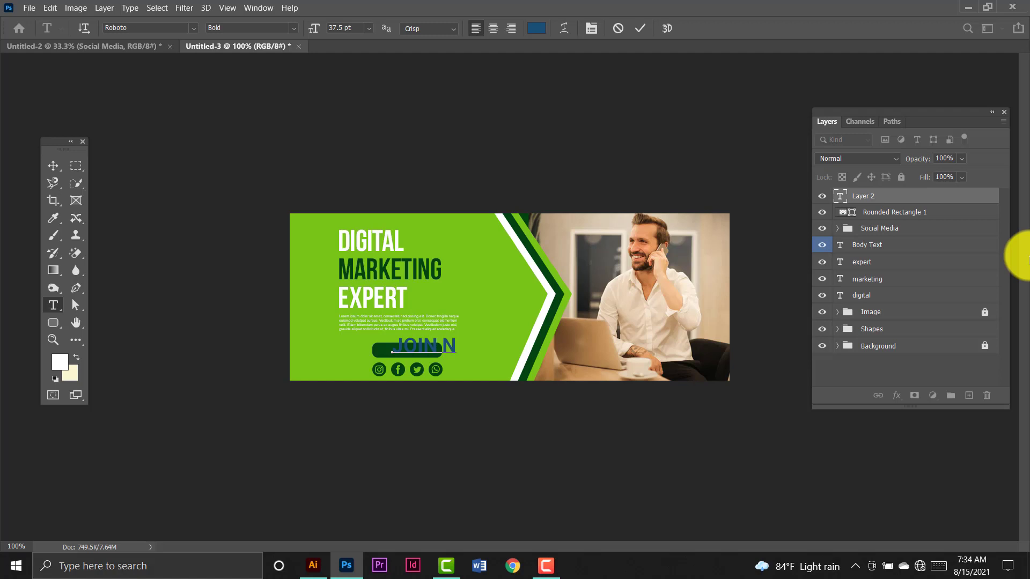
- Set the JOIN NOW text to white at 18 pt
double_click(839, 197)
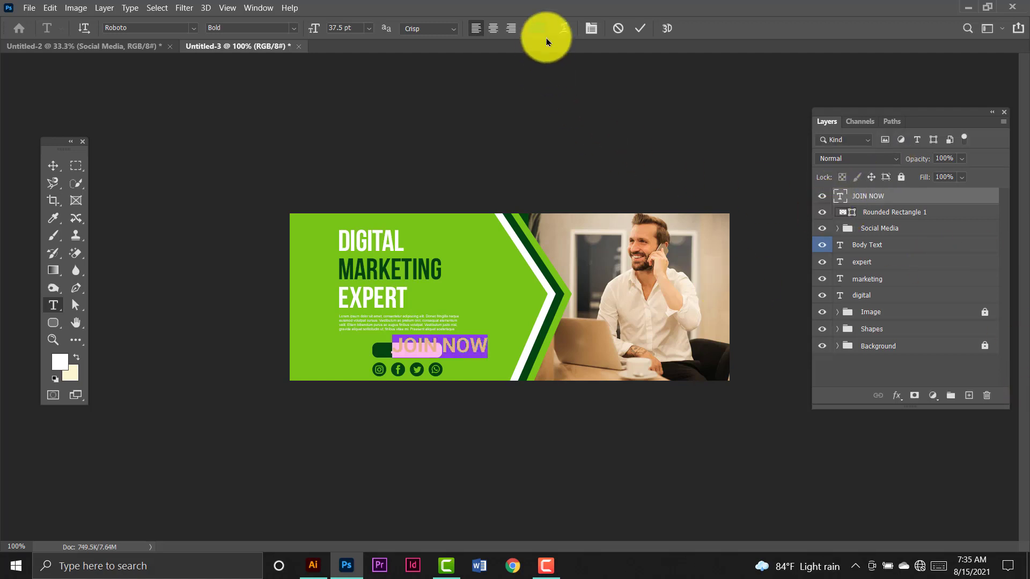
left_click(537, 28)
left_click_drag(184, 195, 92, 131)
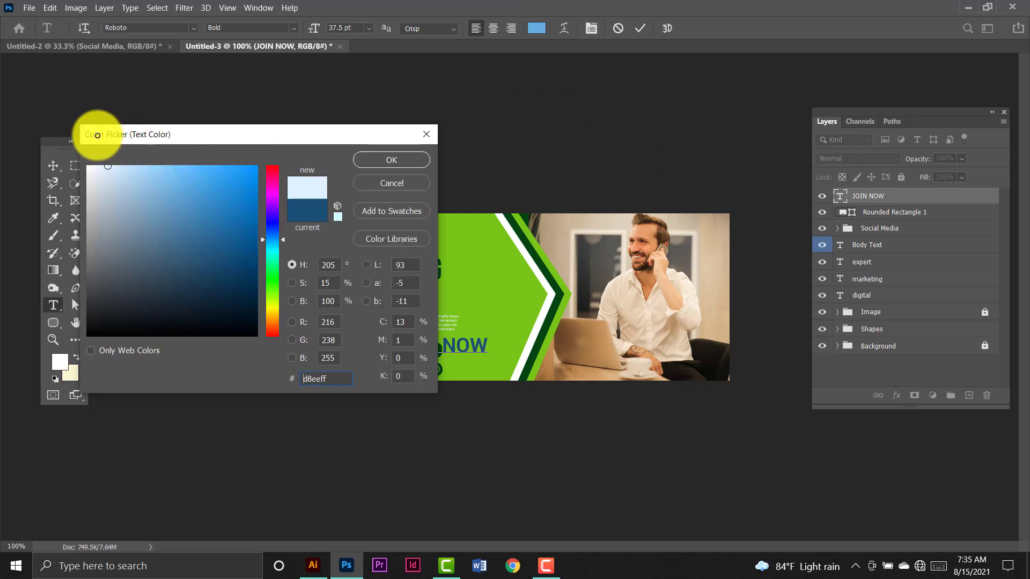
left_click(407, 164)
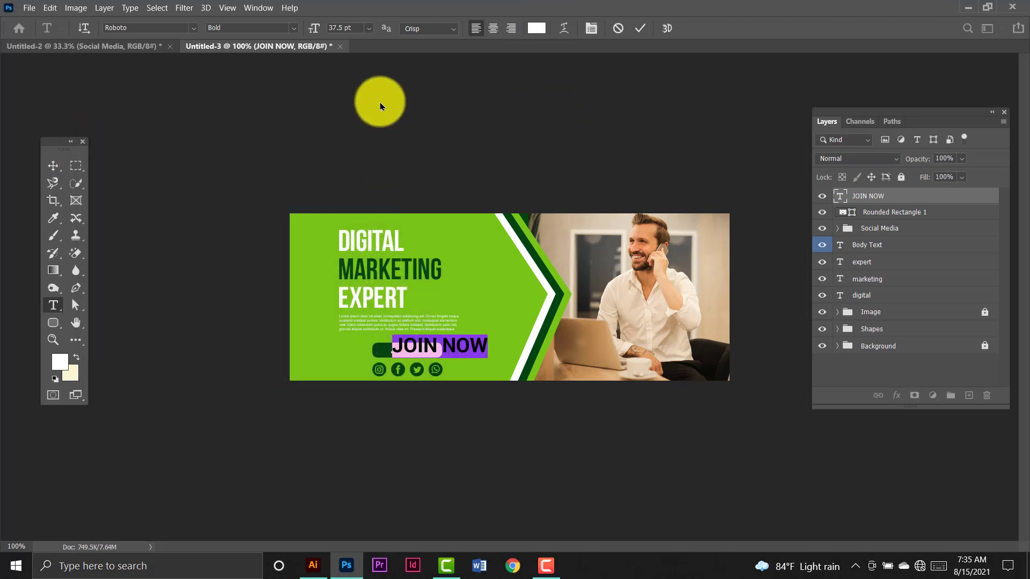
left_click(369, 29)
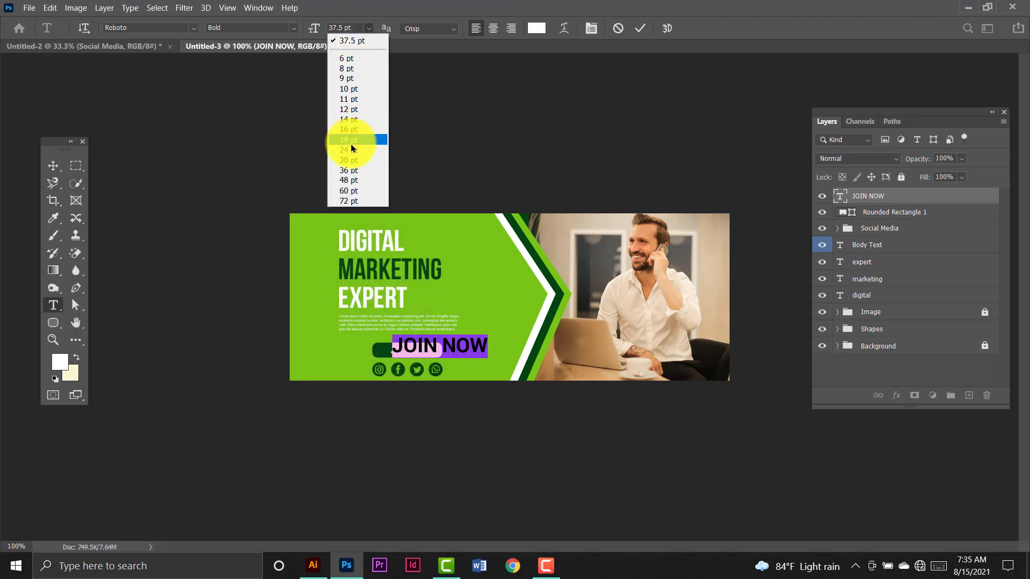
left_click(351, 140)
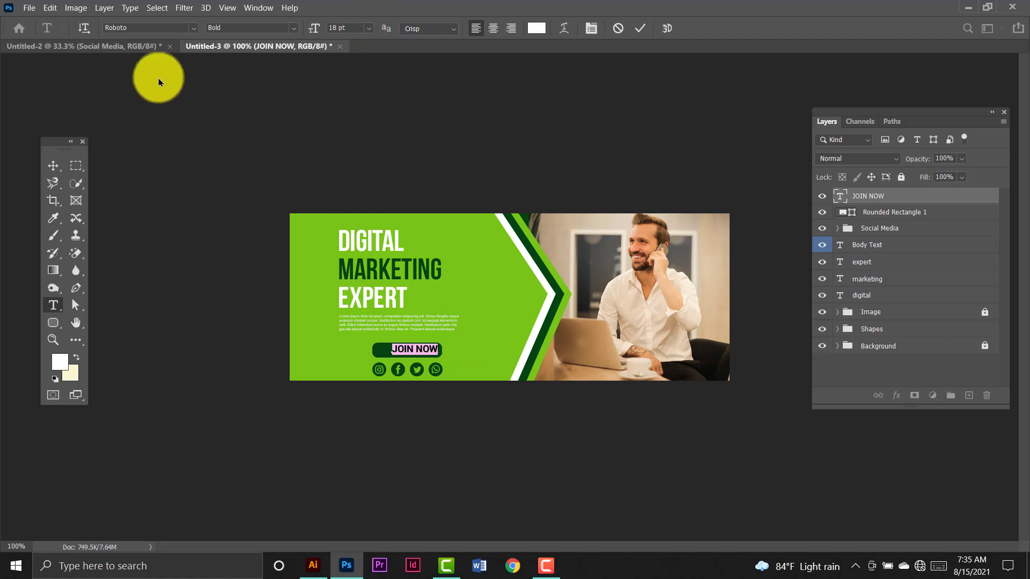
- Center the JOIN NOW text within the dark green rounded rectangle
left_click(57, 165)
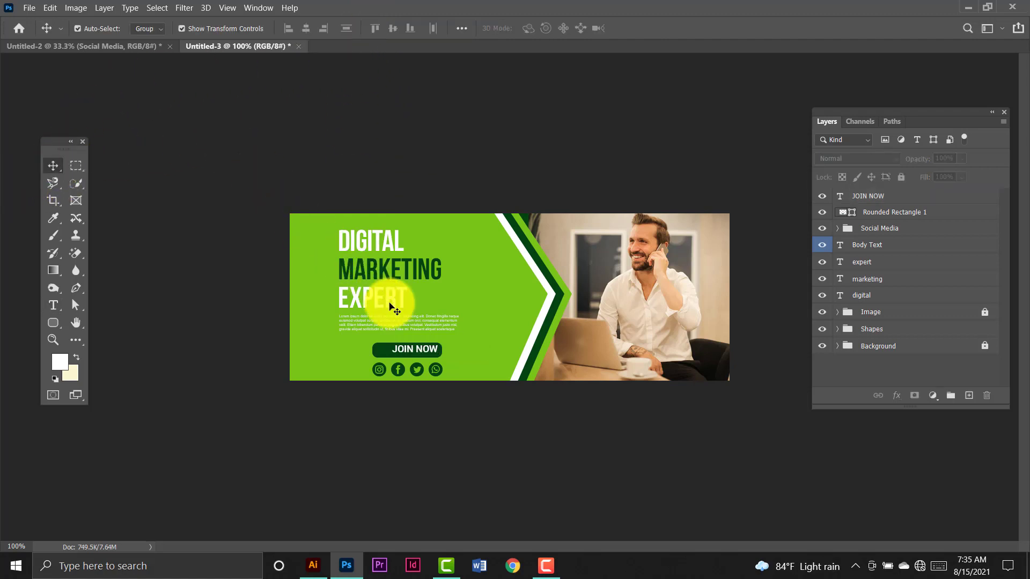
left_click_drag(432, 347, 423, 352)
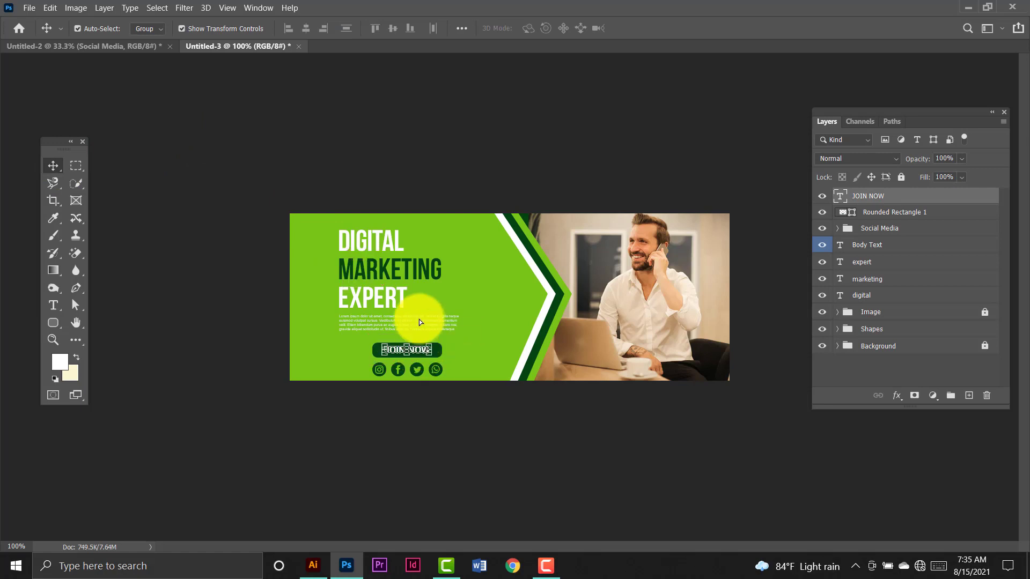
left_click(385, 164)
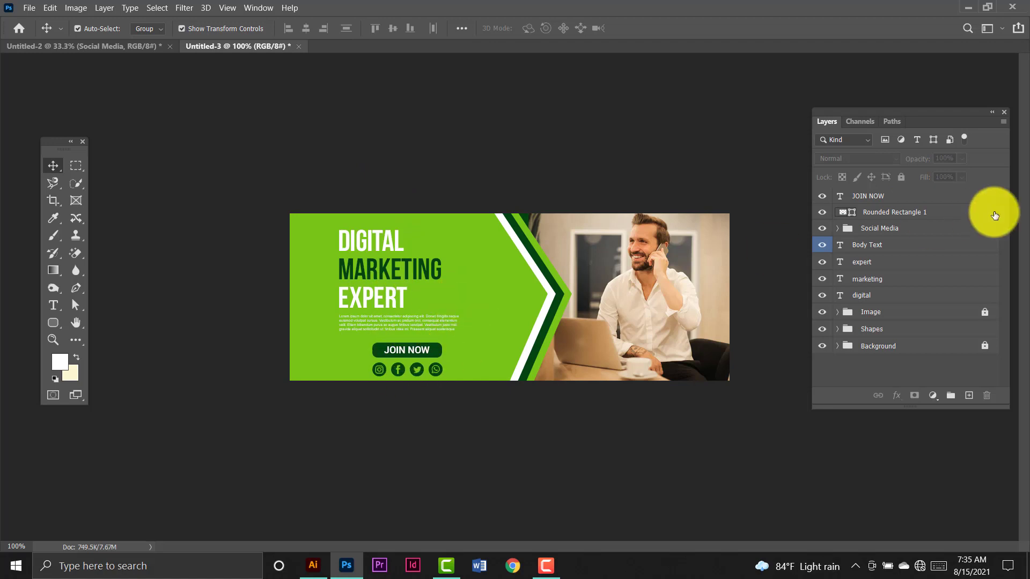
- Group the JOIN NOW text with its rounded rectangle and name the group Join Now
left_click(916, 215, "shift")
key("ctrl+g")
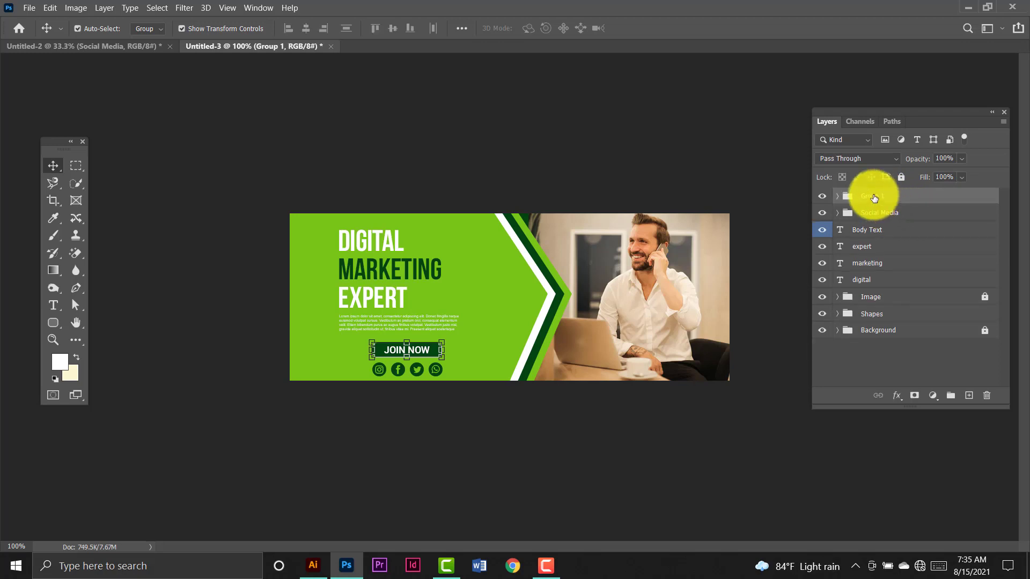
double_click(872, 196)
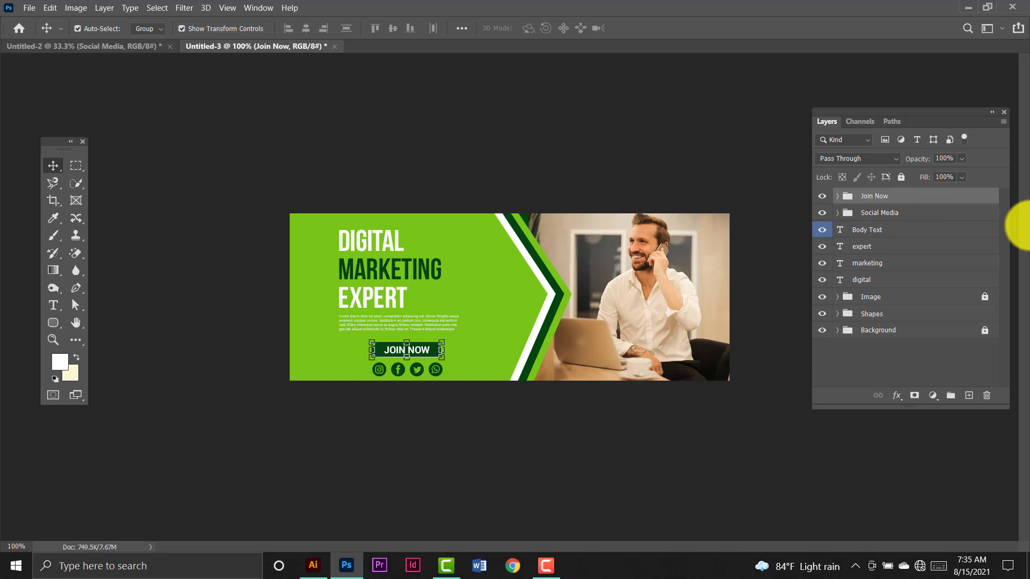
left_click(614, 143)
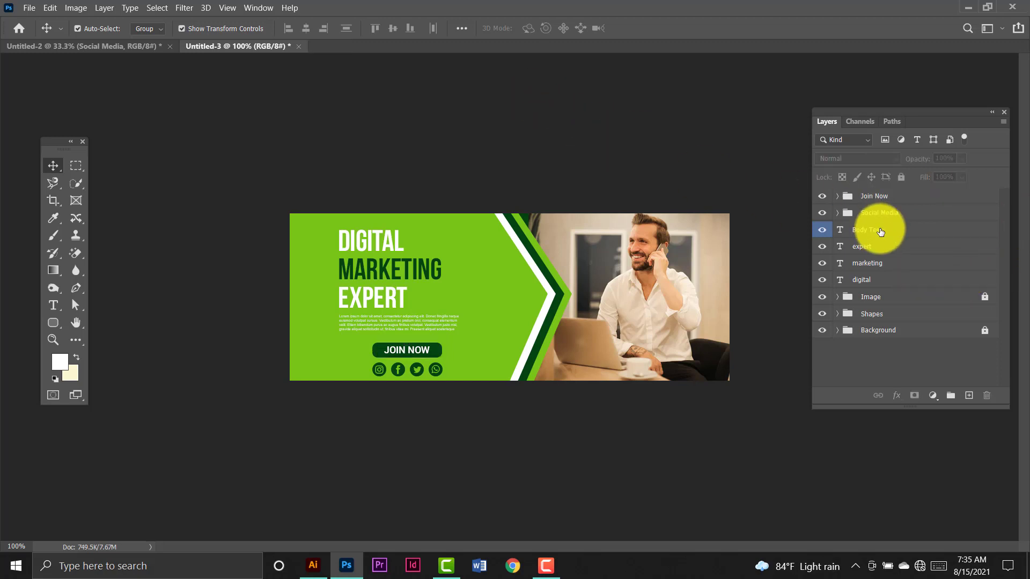
- Group the Body Text, expert, marketing and digital layers and name the group Text
left_click(921, 226)
left_click(892, 277, "shift")
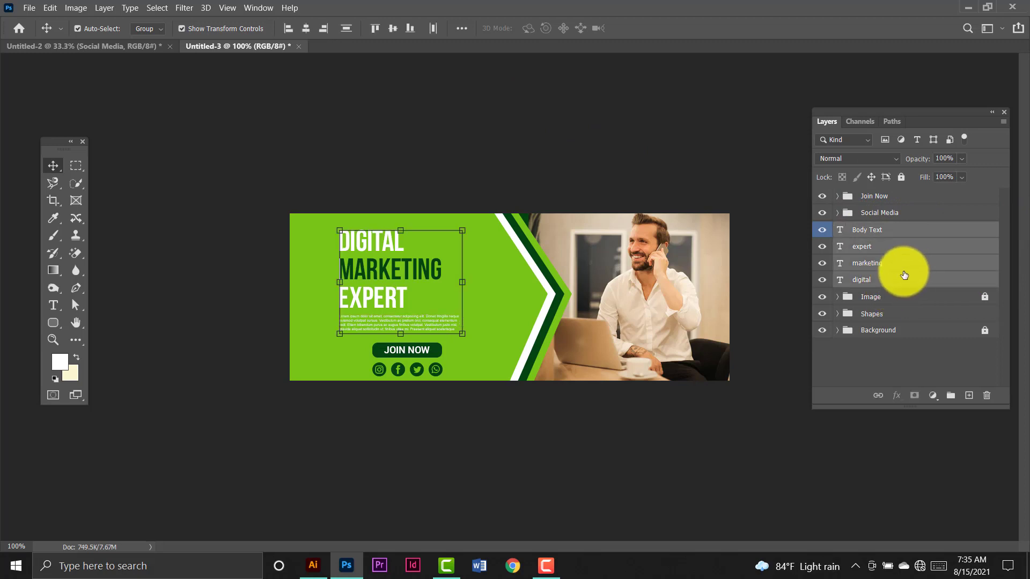
key("ctrl+g")
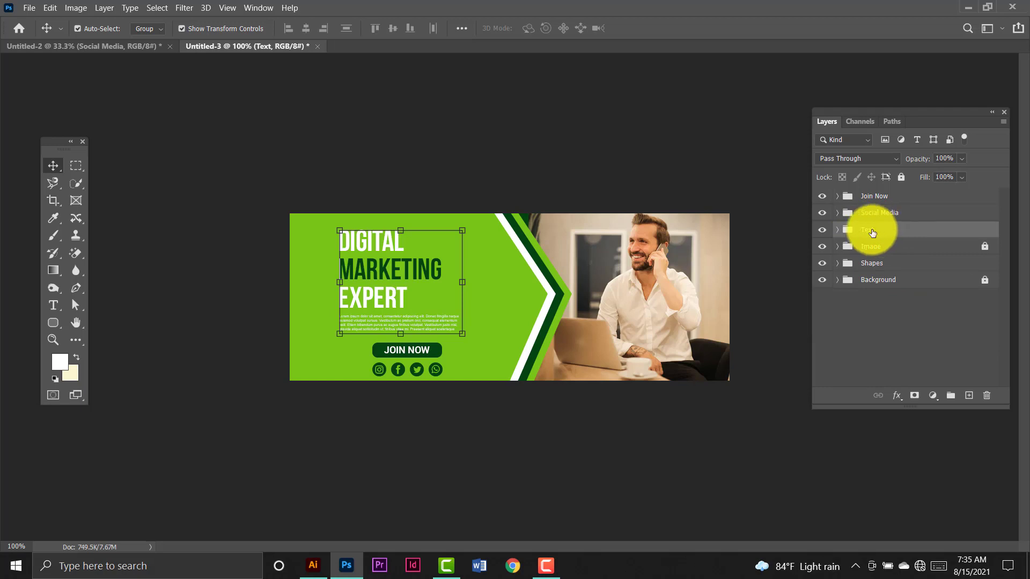
left_click(562, 121)
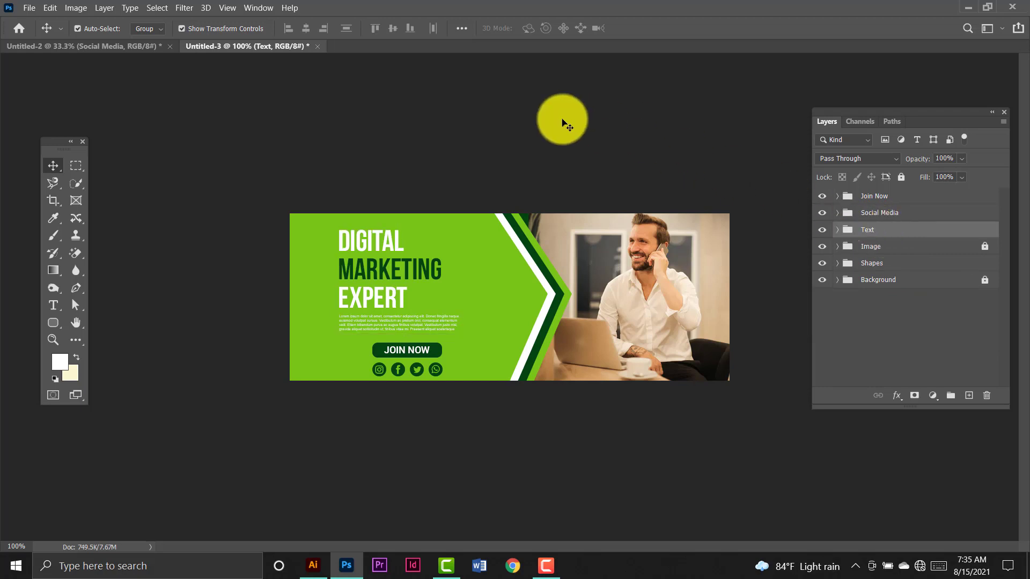
- Copy the dot pattern from Untitled-2 into Untitled-3, scaled to about 24% and placed between the heading and the white chevron band
left_click(157, 50)
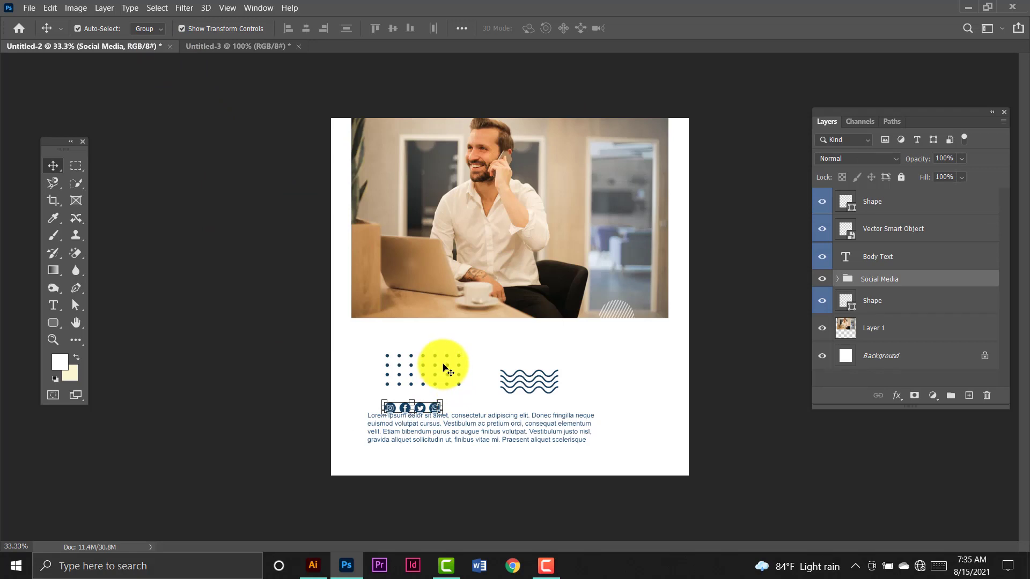
left_click(447, 366)
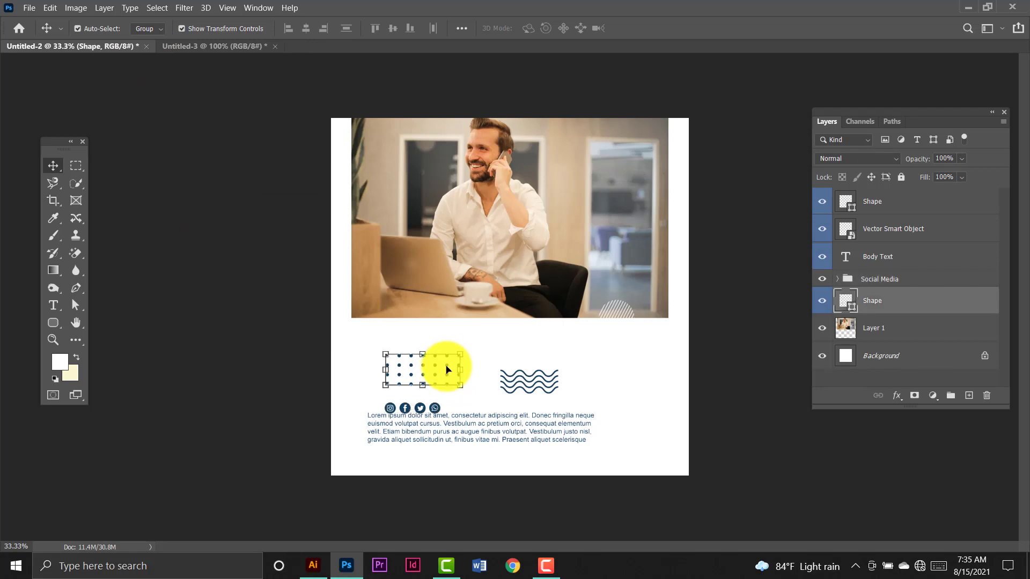
left_click_drag(449, 366, 494, 255)
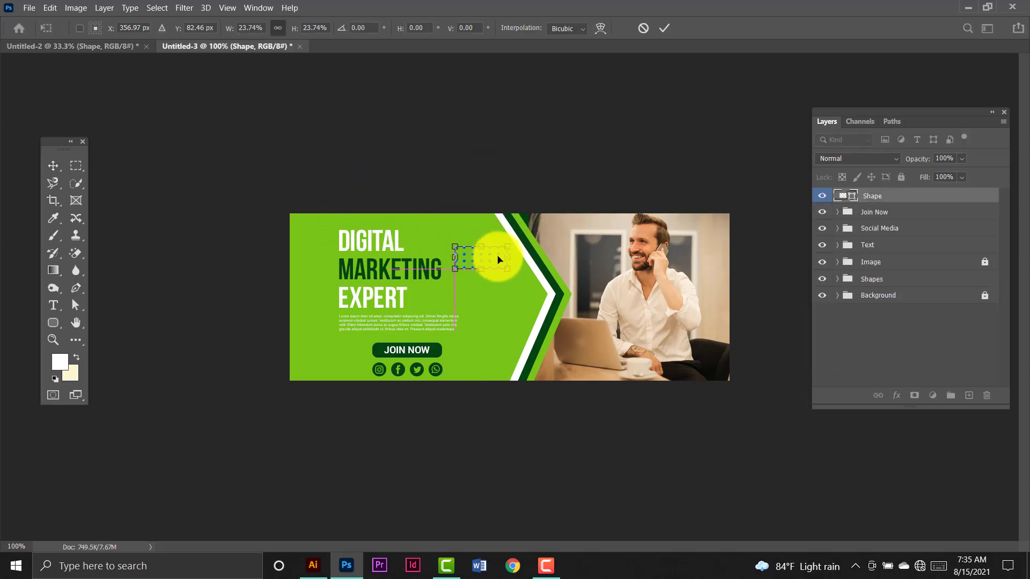
key("Return")
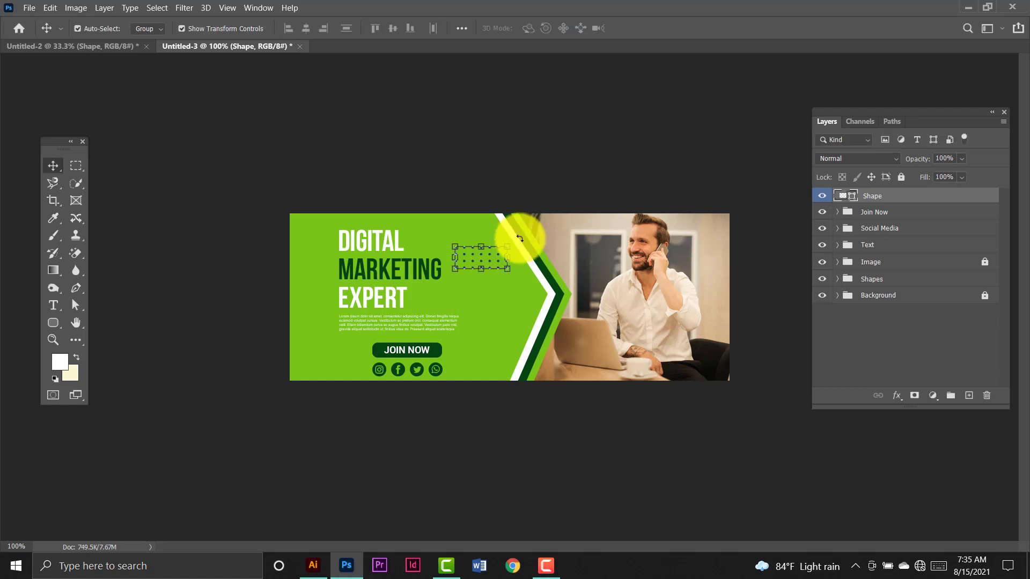
- Change the dot pattern's fill color to white
double_click(854, 197)
left_click(89, 167)
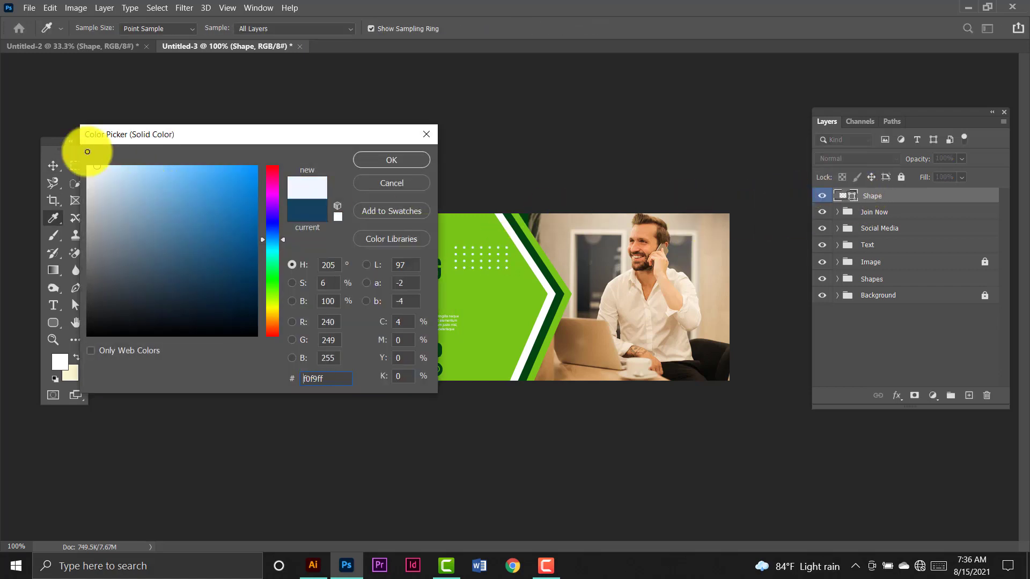
left_click(370, 155)
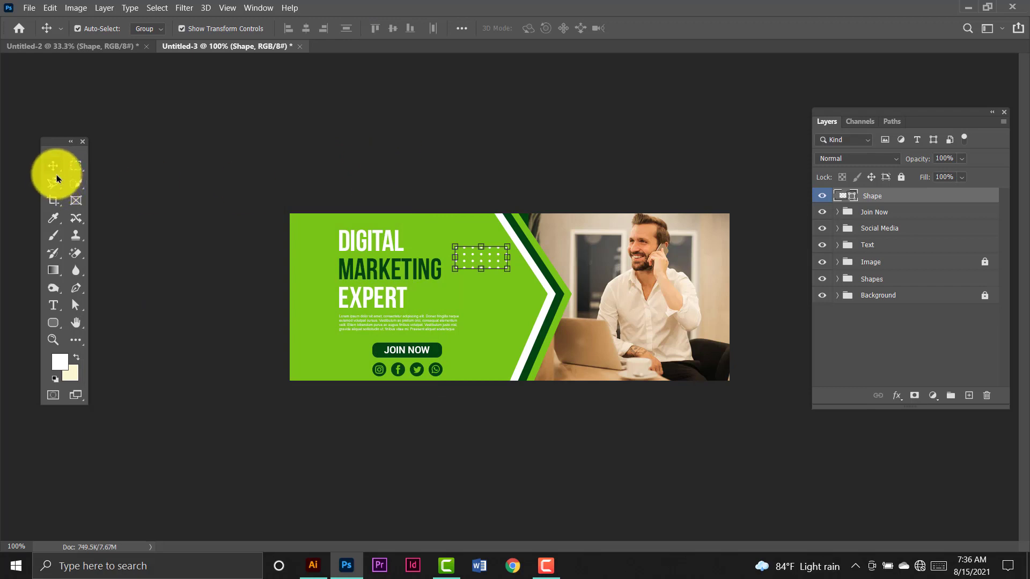
left_click(519, 207)
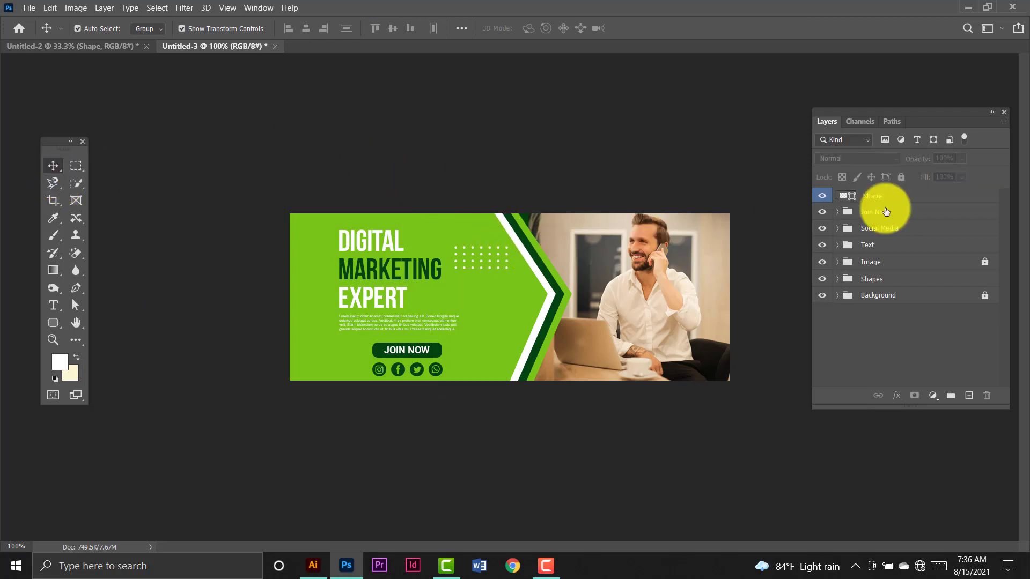
- Duplicate the white dot pattern layer and move the copy below the original, beside the heading
left_click(916, 200)
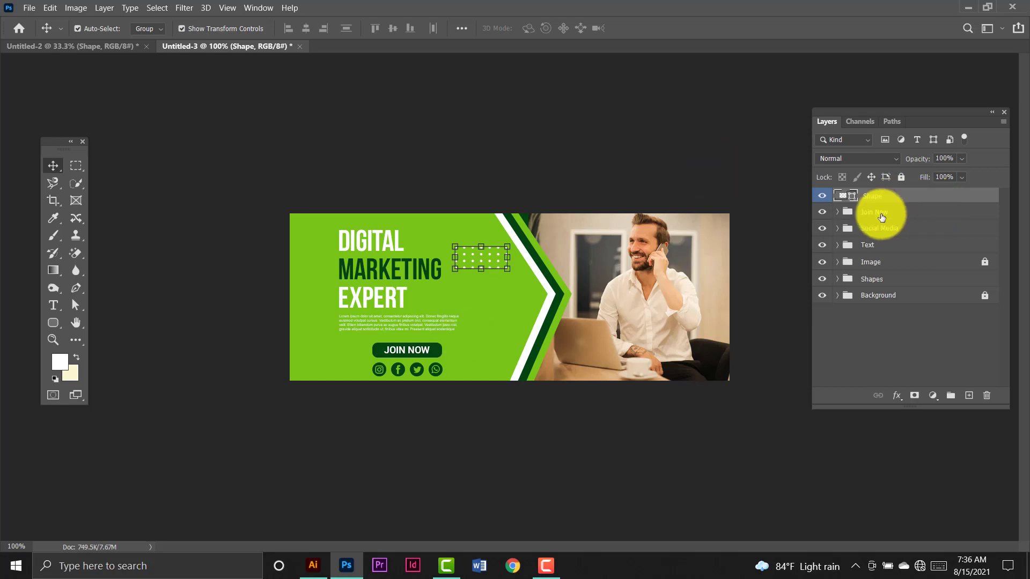
key("ctrl+j")
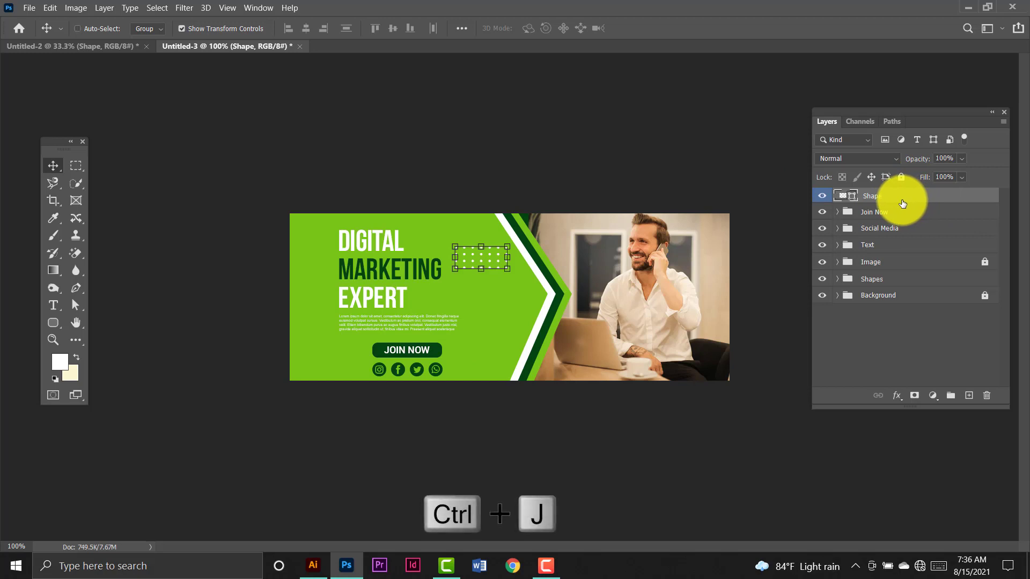
key("ctrl+j")
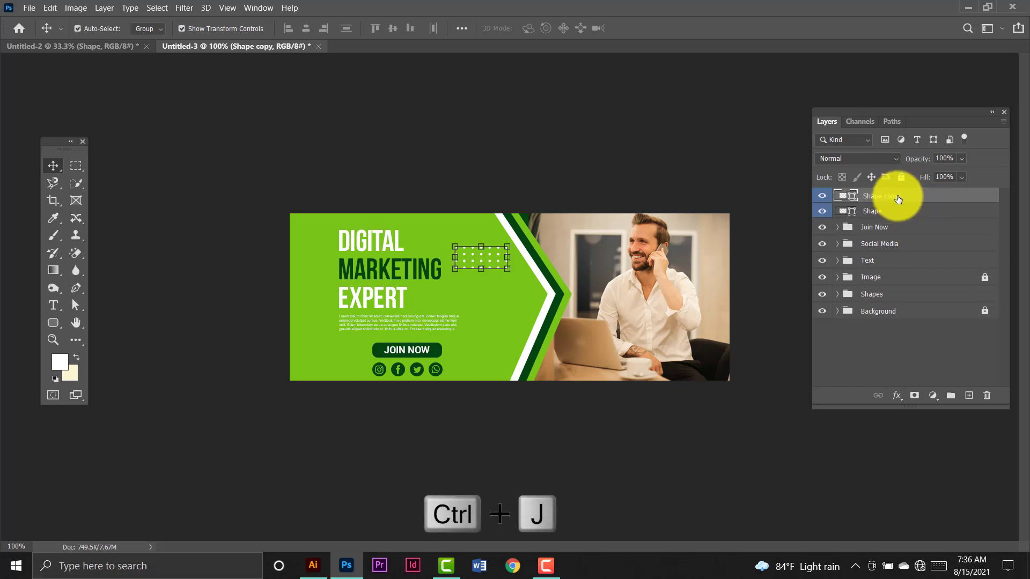
key("shift+Down")
key("shift+Down")
key("shift+Down")
key("shift+Down")
key("shift+Down")
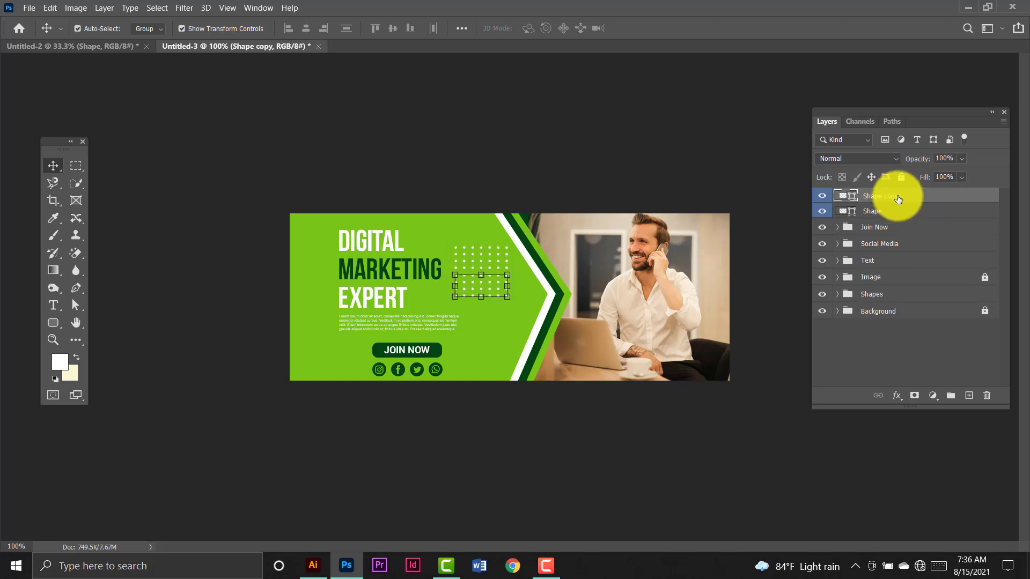
key("Down")
key("Down")
key("Down")
key("Down")
key("Down")
key("Down")
key("Down")
key("Down")
key("Down")
key("Down")
key("Down")
key("Down")
key("Down")
key("Down")
key("Down")
key("Down")
key("Down")
key("Down")
key("Down")
key("Down")
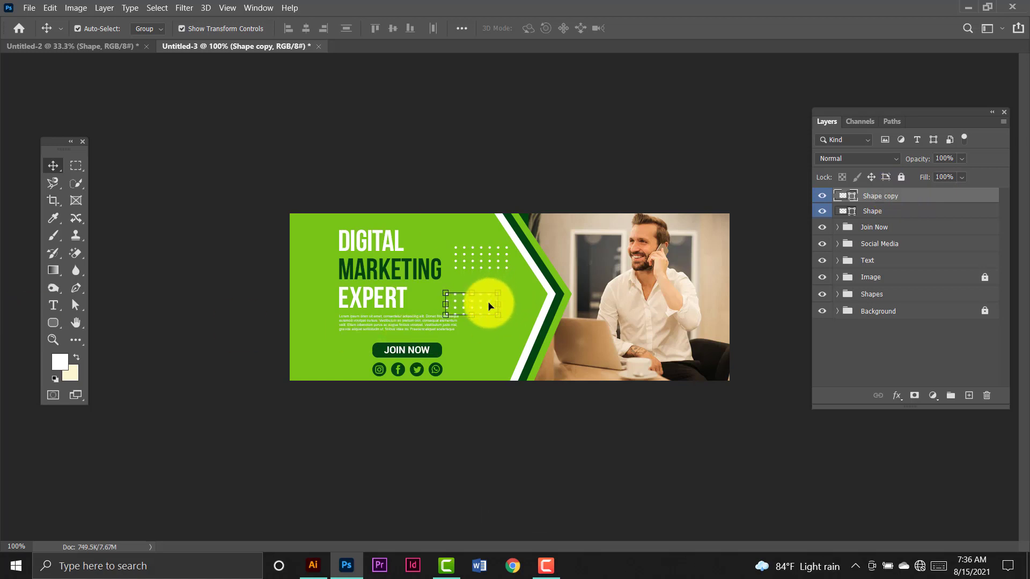
left_click(444, 281)
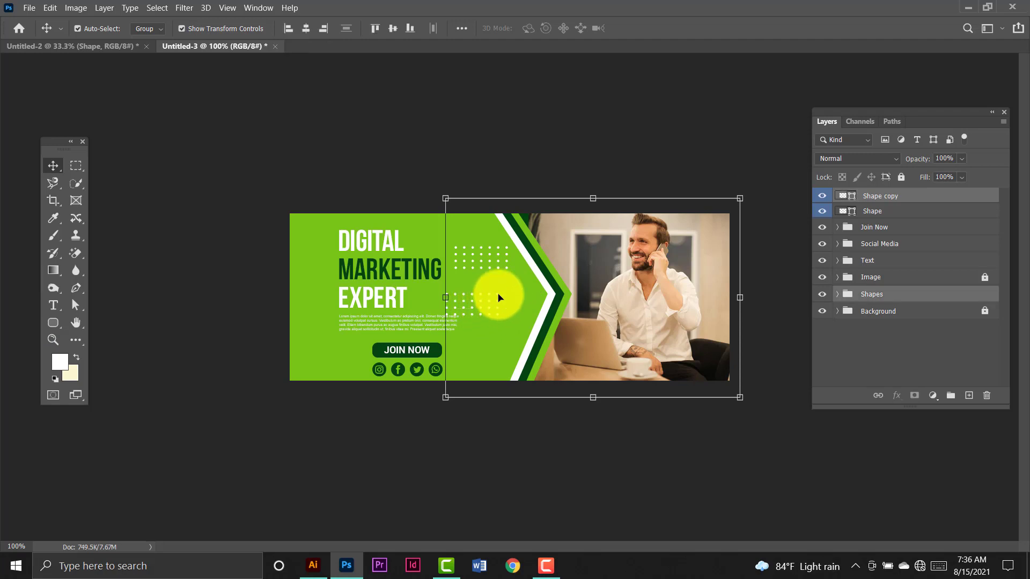
left_click(481, 161)
left_click(890, 196)
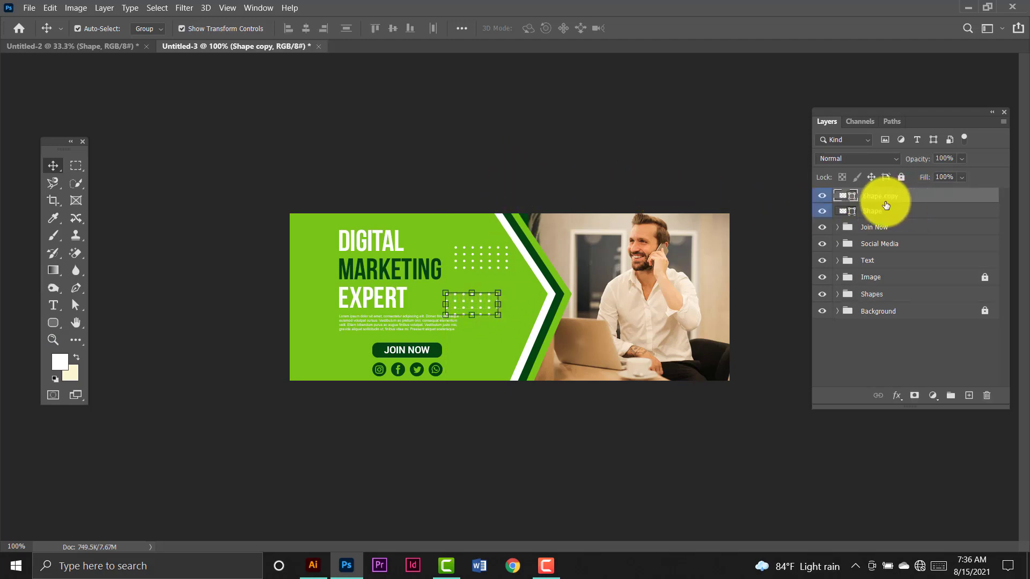
left_click(492, 305)
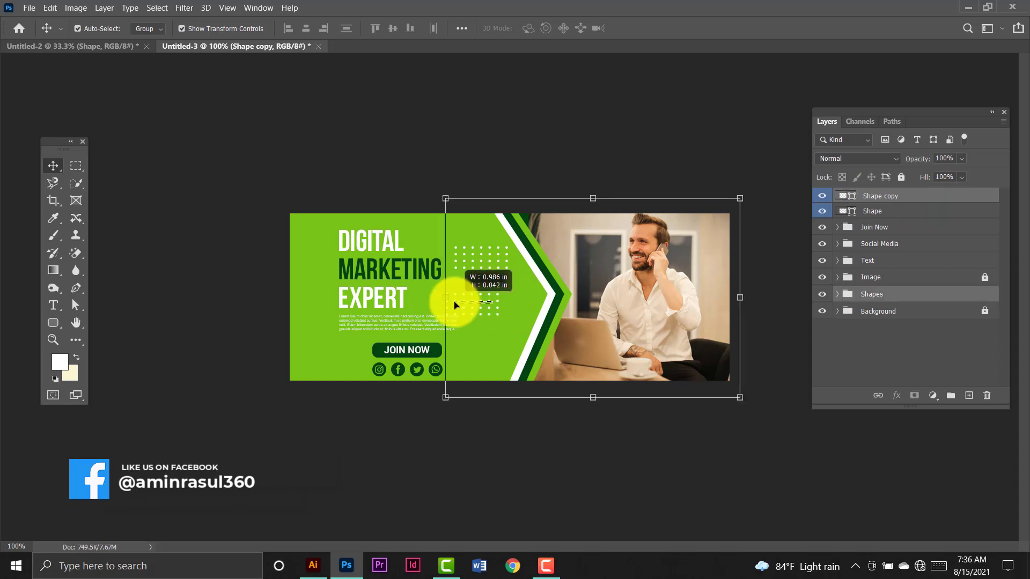
- Move the Shape copy dot pattern to the banner's lower-left corner, left of the JOIN NOW button
left_click(880, 198)
key("Left")
key("Left")
key("Left")
key("Left")
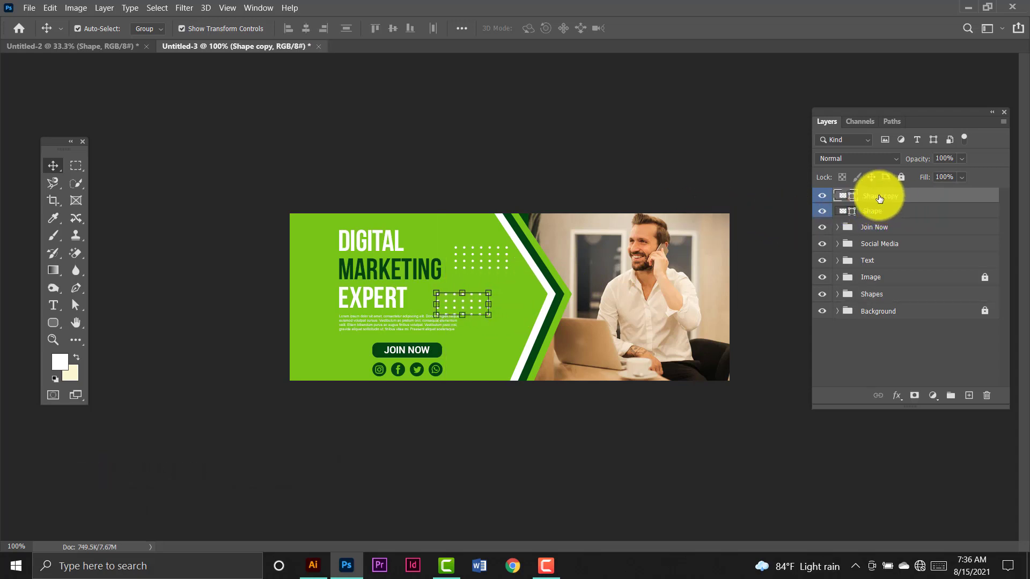
key("shift+Left")
key("shift+Left")
key("shift+Left")
key("shift+Left")
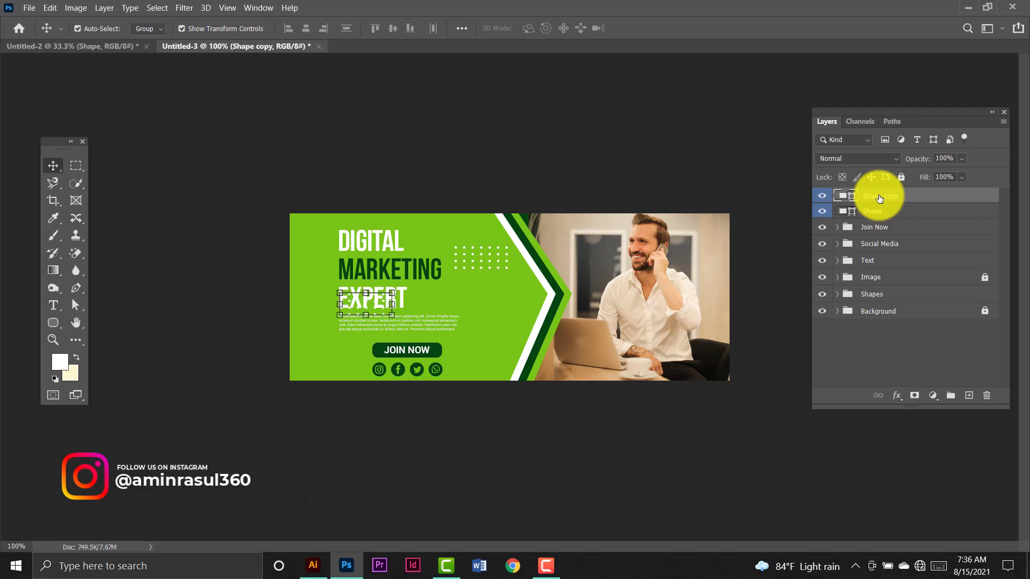
key("shift+Left")
key("shift+Left")
key("shift+Left")
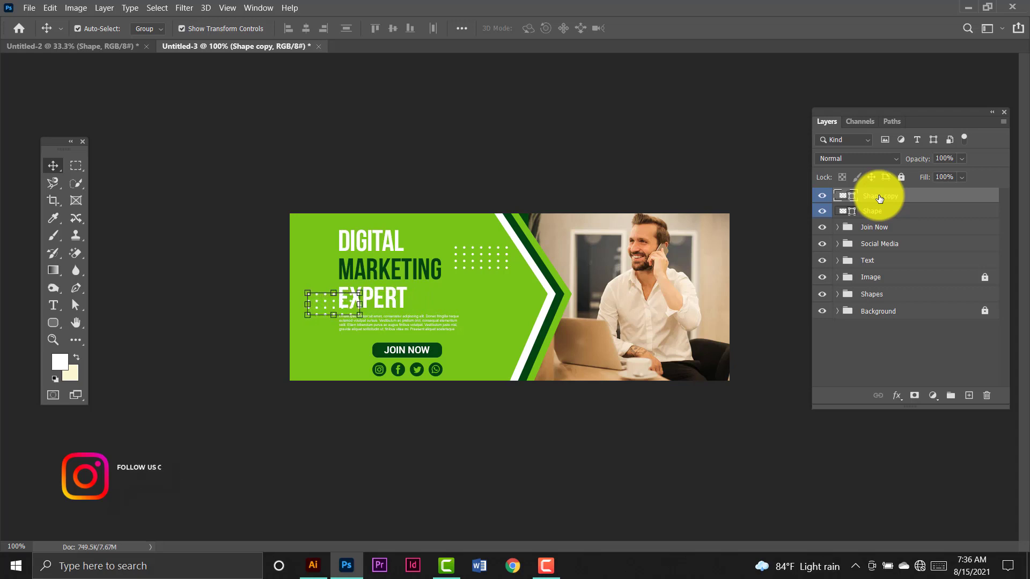
key("shift+Down")
key("shift+Down")
key("shift+Down")
key("shift+Down")
key("shift+Down")
key("shift+Down")
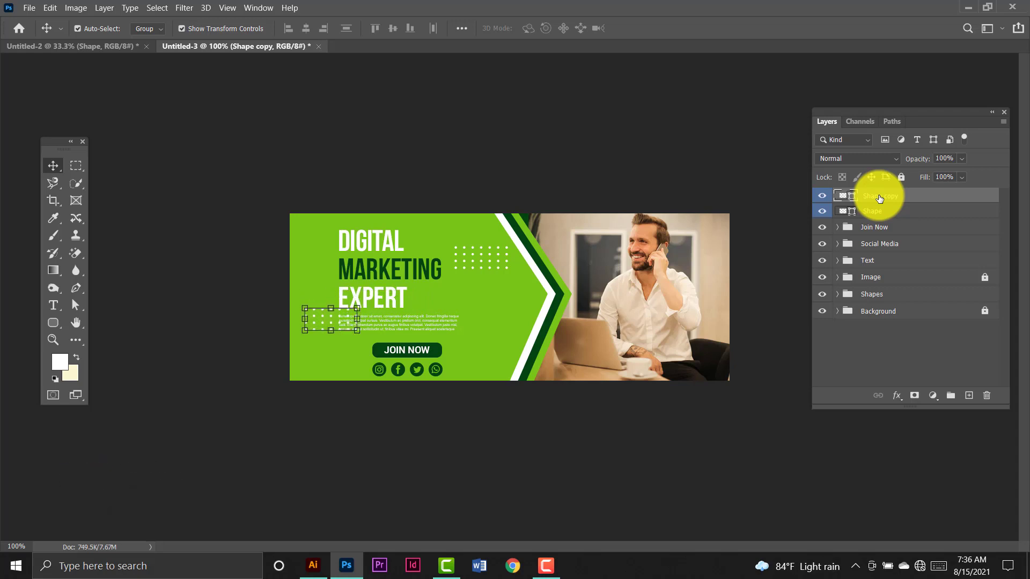
key("shift+Down")
key("shift+Down")
key("shift+Down")
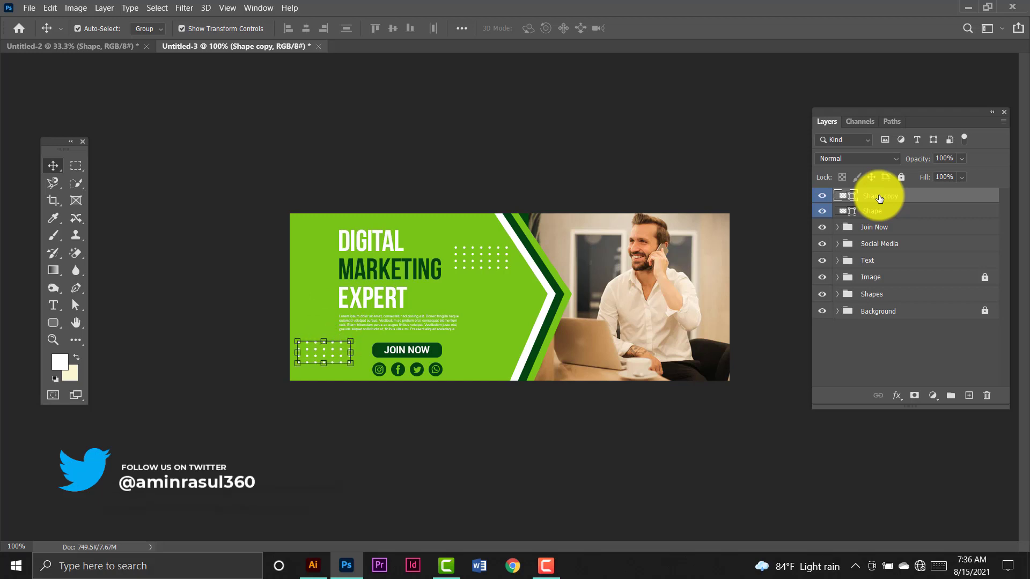
left_click(598, 138)
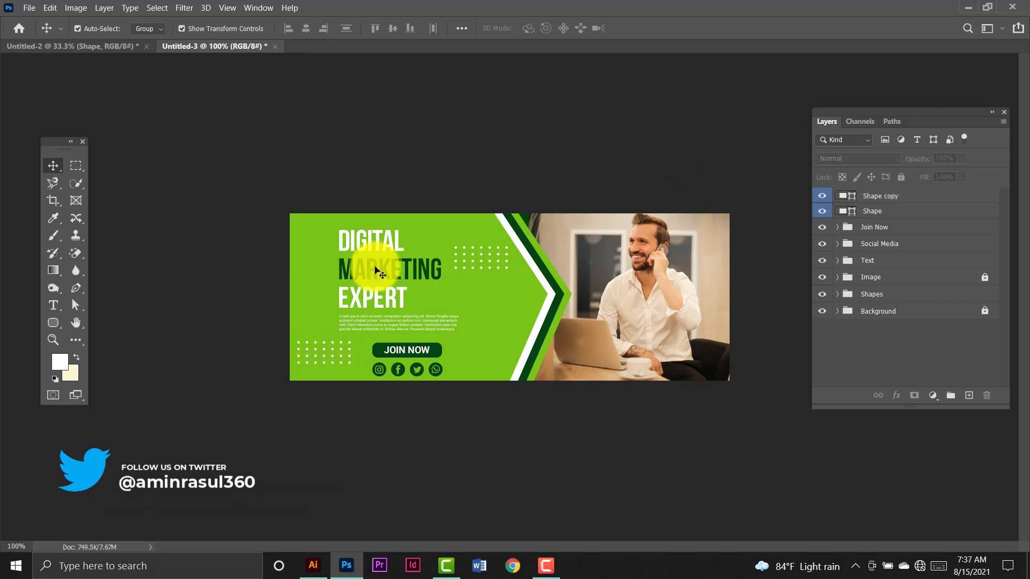
- Copy the wavy-line pattern from Untitled-2 into Untitled-3, scaled to about 33%, rotated about 90° and placed left of the heading
left_click(76, 47)
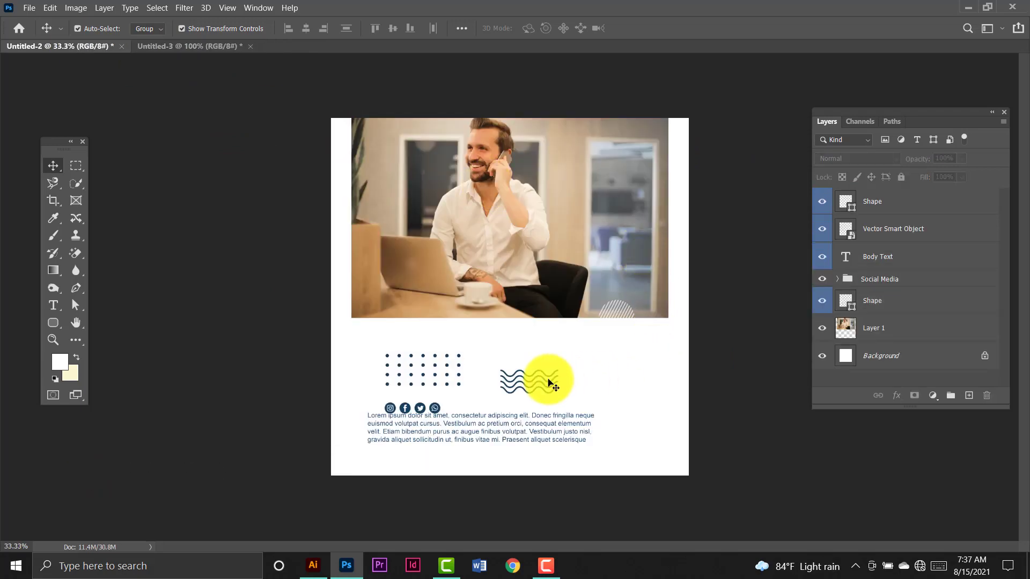
left_click_drag(548, 377, 546, 325)
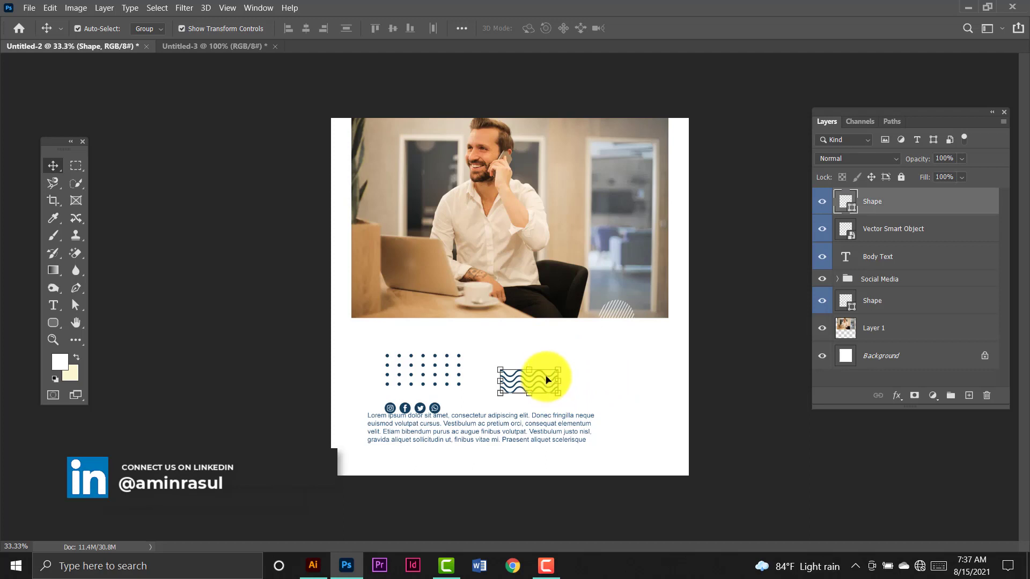
mouse_move(547, 379)
left_mouse_down()
mouse_move(550, 352)
mouse_move(271, 119)
mouse_move(217, 51)
mouse_move(598, 368)
mouse_move(556, 379)
mouse_move(552, 355)
mouse_move(553, 379)
left_mouse_up()
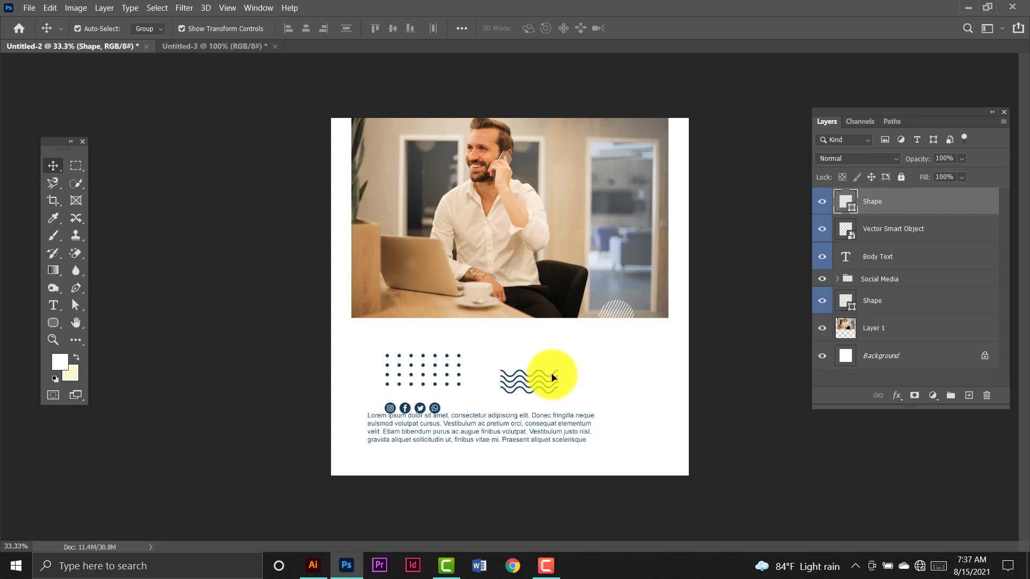
left_click_drag(553, 378, 315, 247)
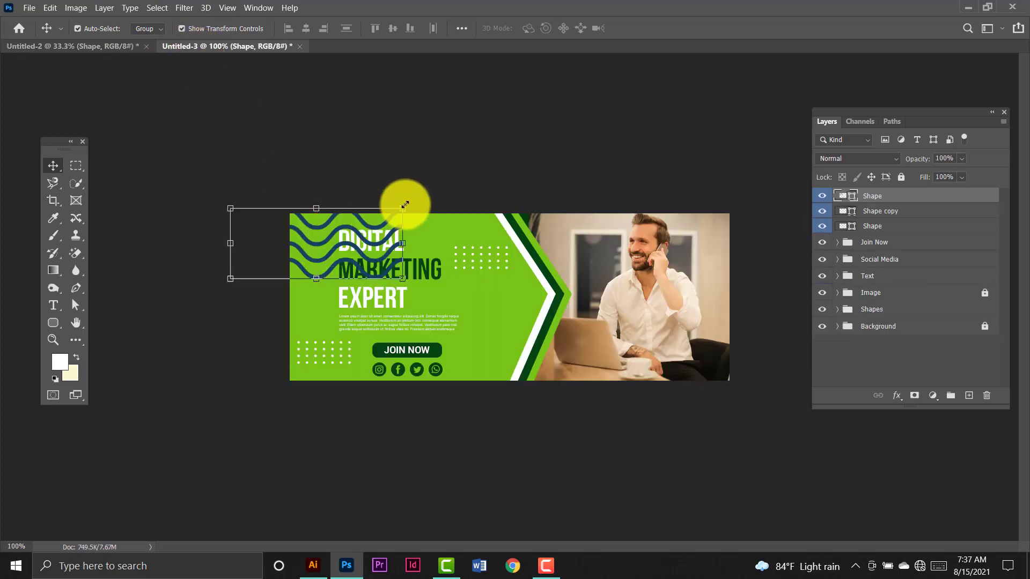
key("ctrl+t")
left_click_drag(405, 206, 308, 223)
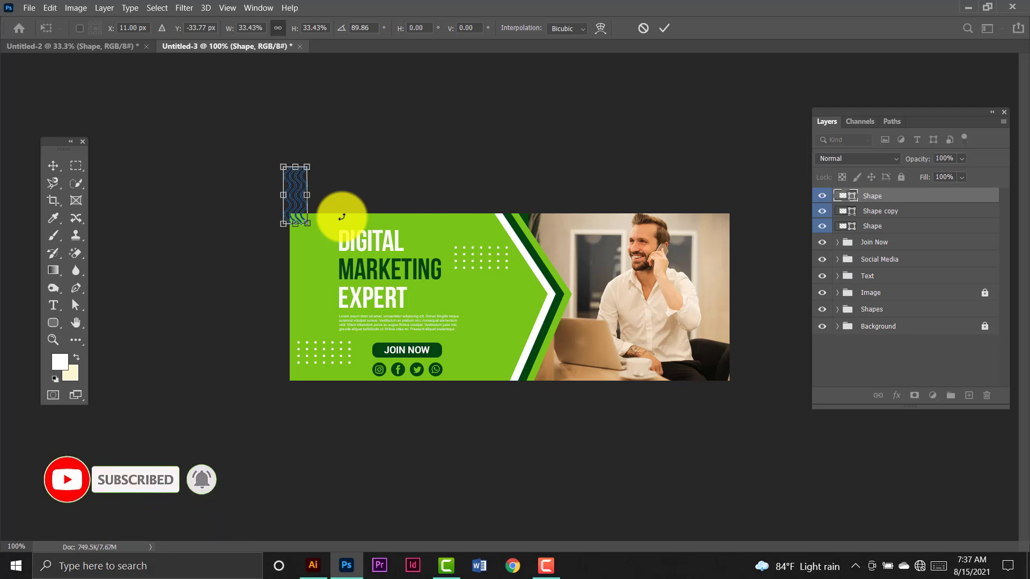
mouse_move(297, 181)
left_mouse_down()
mouse_move(310, 277)
mouse_move(313, 269)
left_mouse_up()
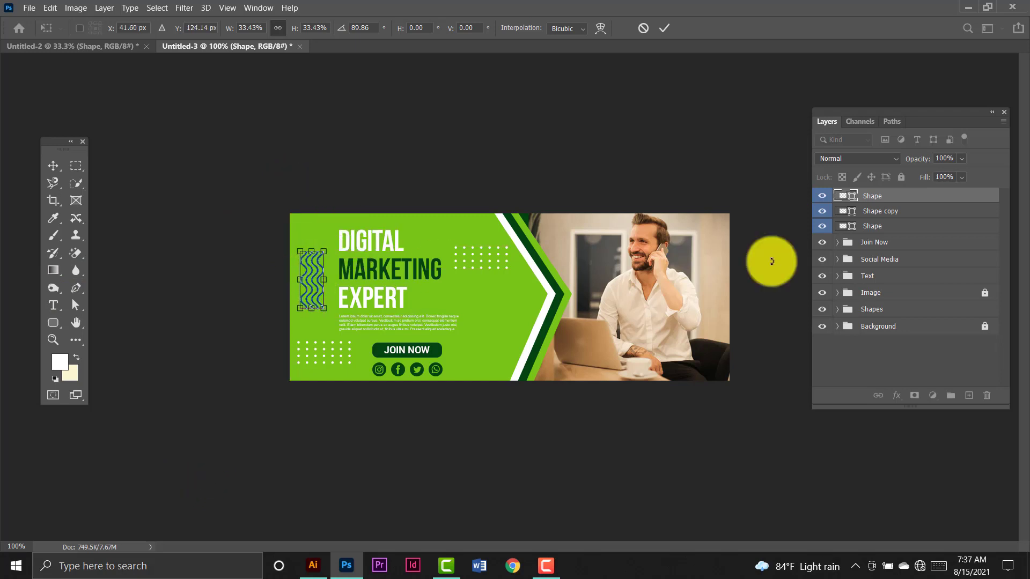
- Change the wavy-line pattern's fill color to white (ffffff)
double_click(847, 198)
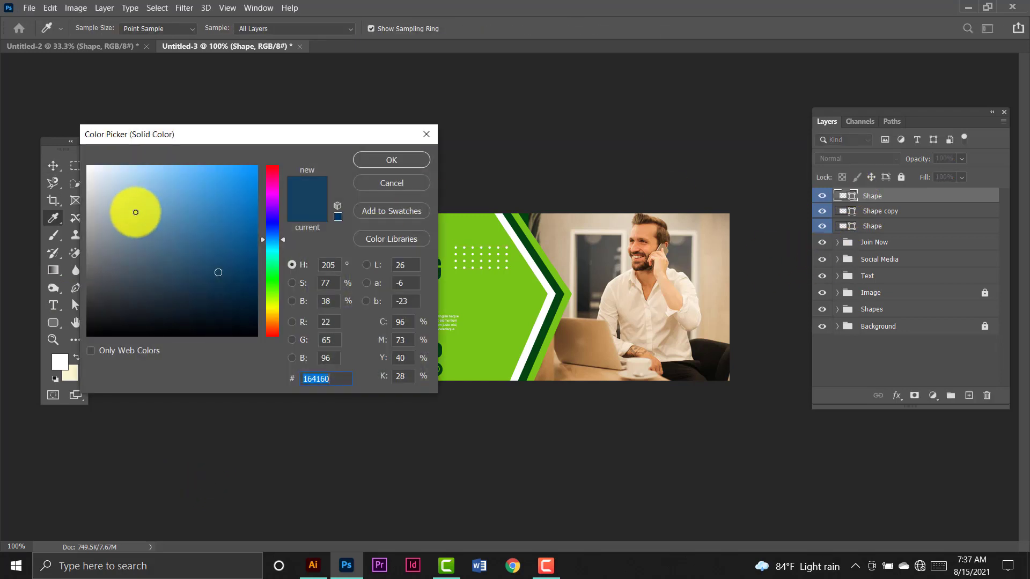
left_click_drag(136, 213, 92, 166)
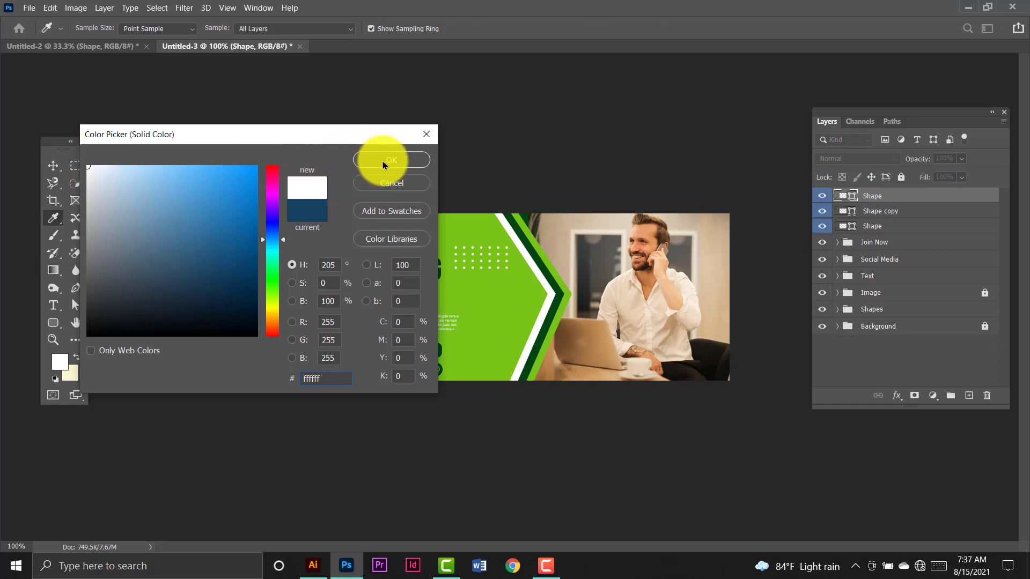
left_click(384, 164)
left_click(206, 172)
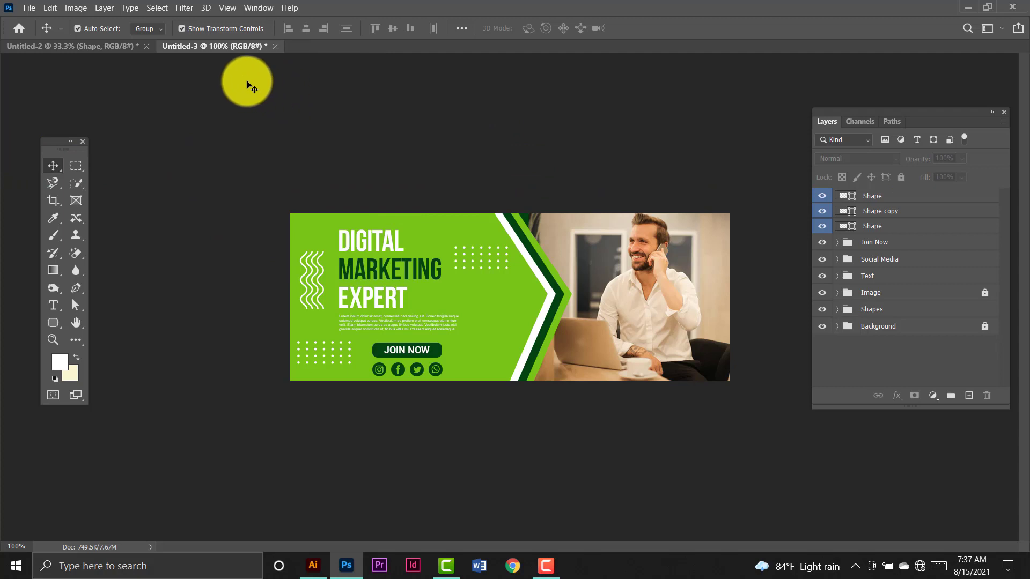
- Copy the striped circle from Untitled-2 into Untitled-3, shrunk to a small circle between the body text and the white chevron band
left_click(137, 46)
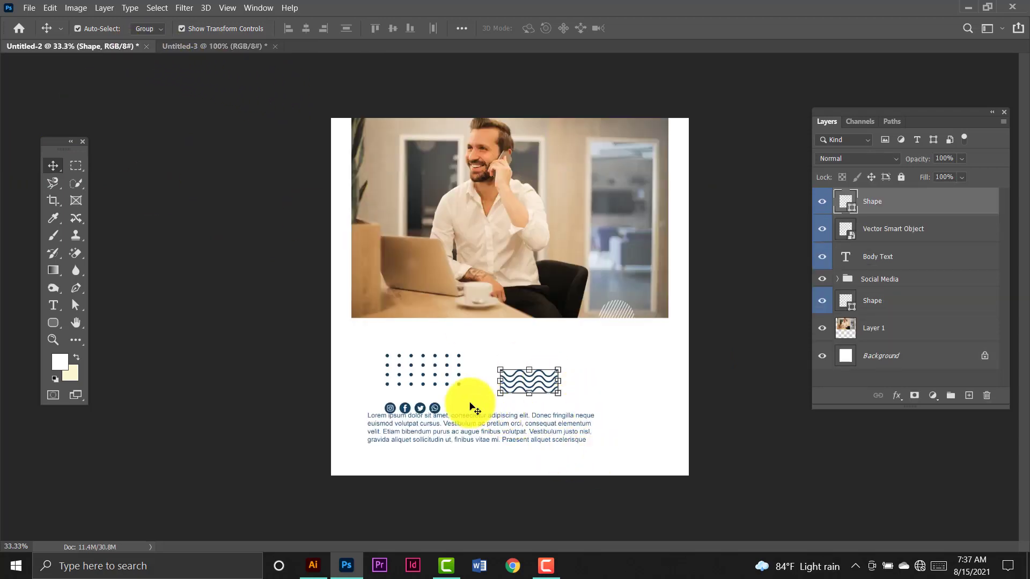
left_click(620, 320)
left_click_drag(619, 317, 510, 329)
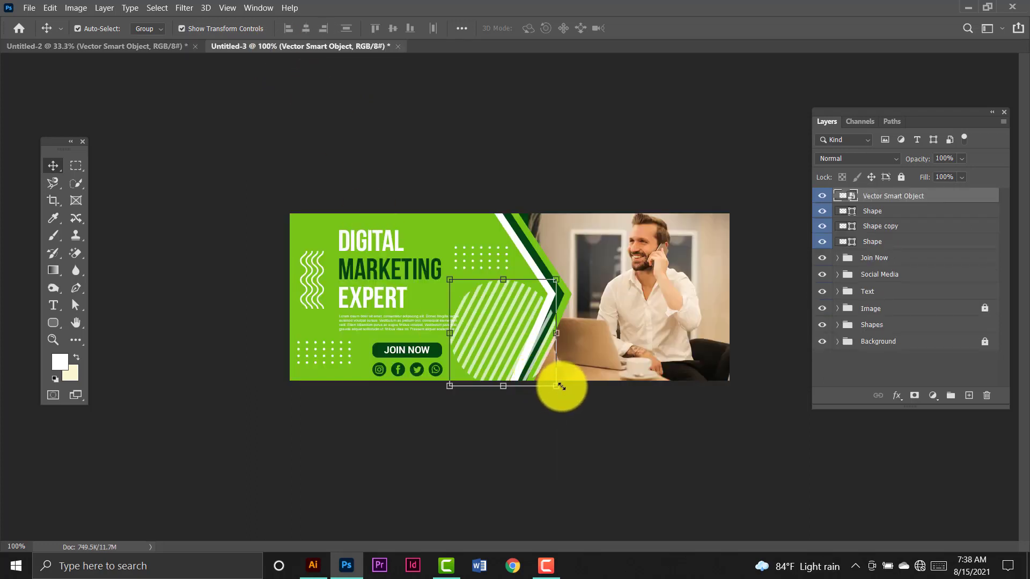
left_click_drag(556, 387, 553, 380)
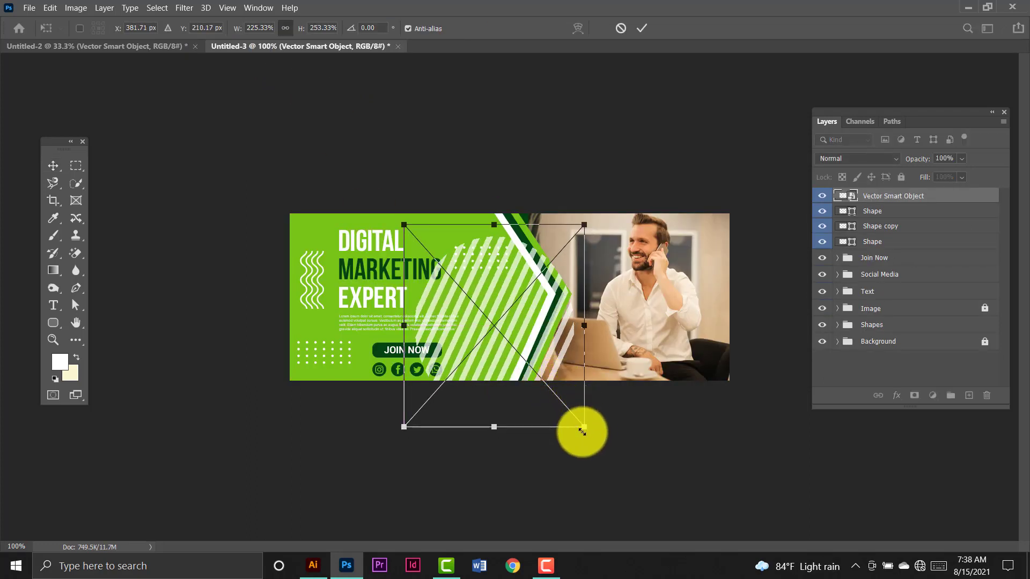
left_click_drag(580, 424, 510, 338)
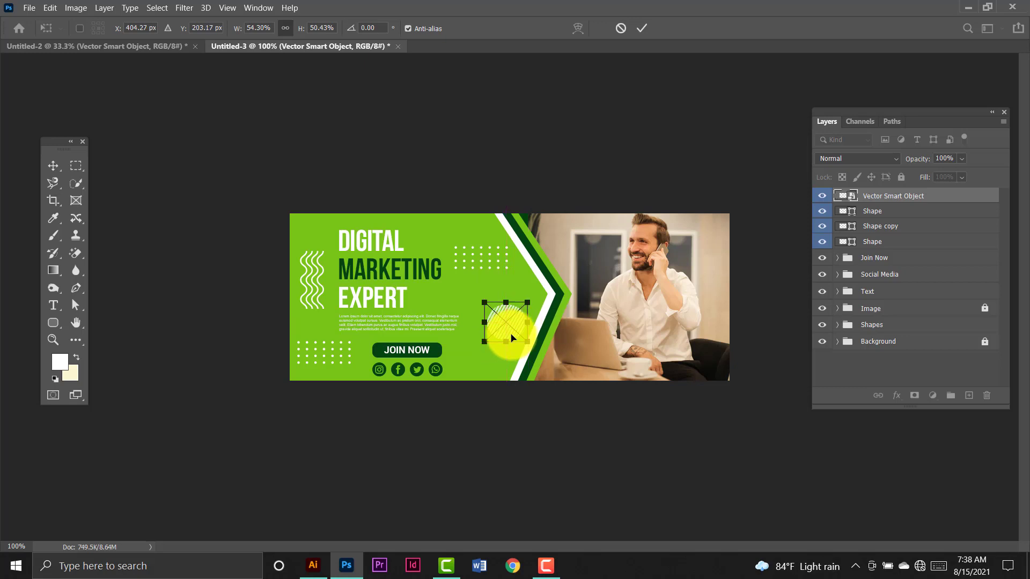
key("Return")
left_click(544, 179)
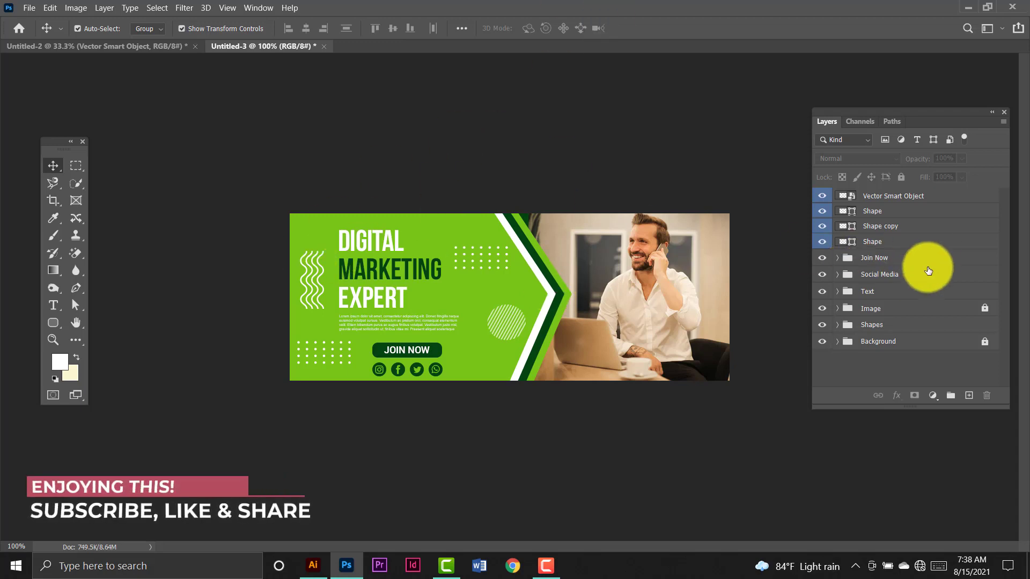
- Group the striped circle, wavy-line and dot pattern layers as Circle, and unlock the Image and Background groups
left_click(920, 244)
left_click(905, 198, "shift")
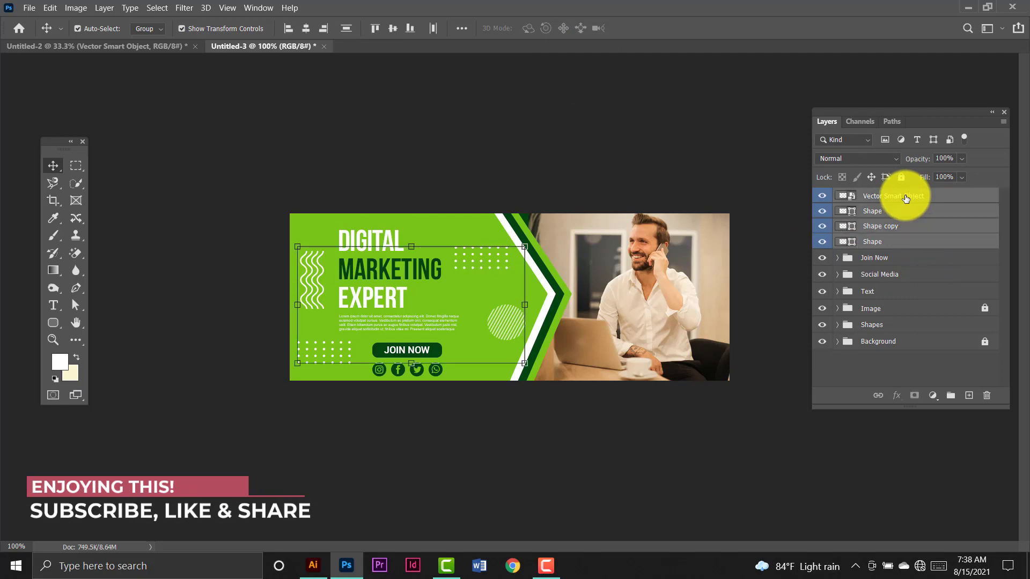
key("ctrl+g")
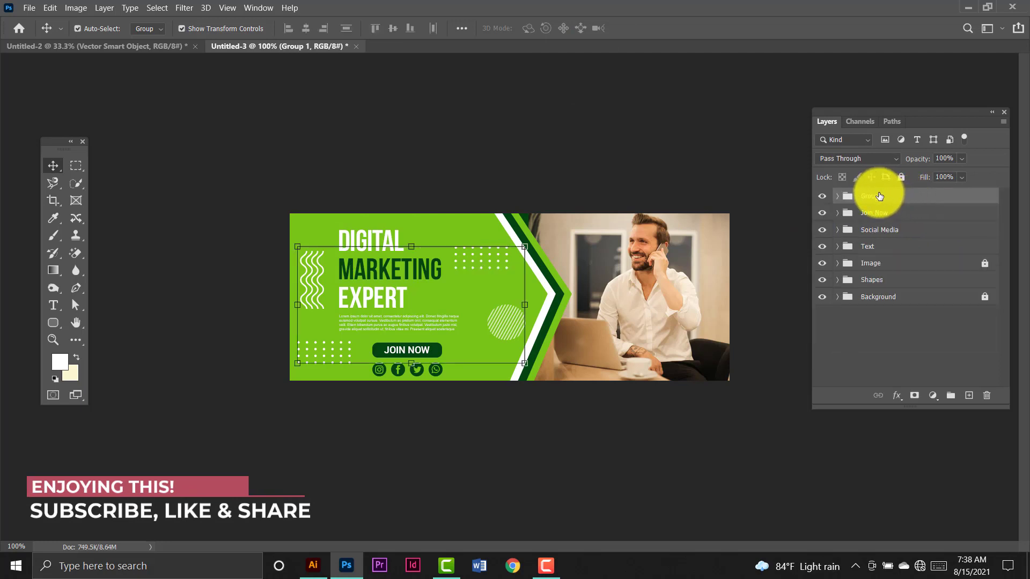
double_click(880, 197)
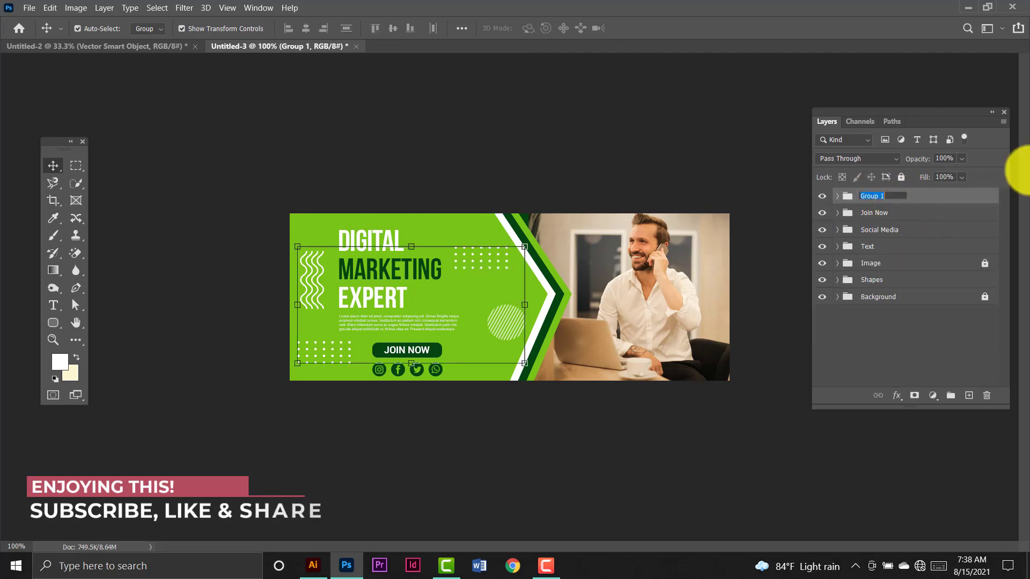
type("Circle")
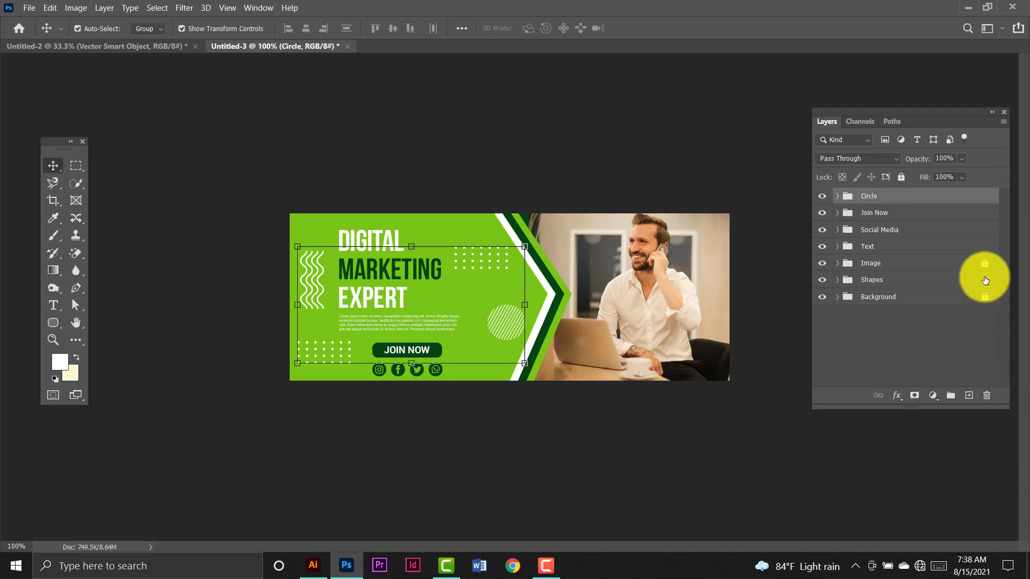
left_click(391, 101)
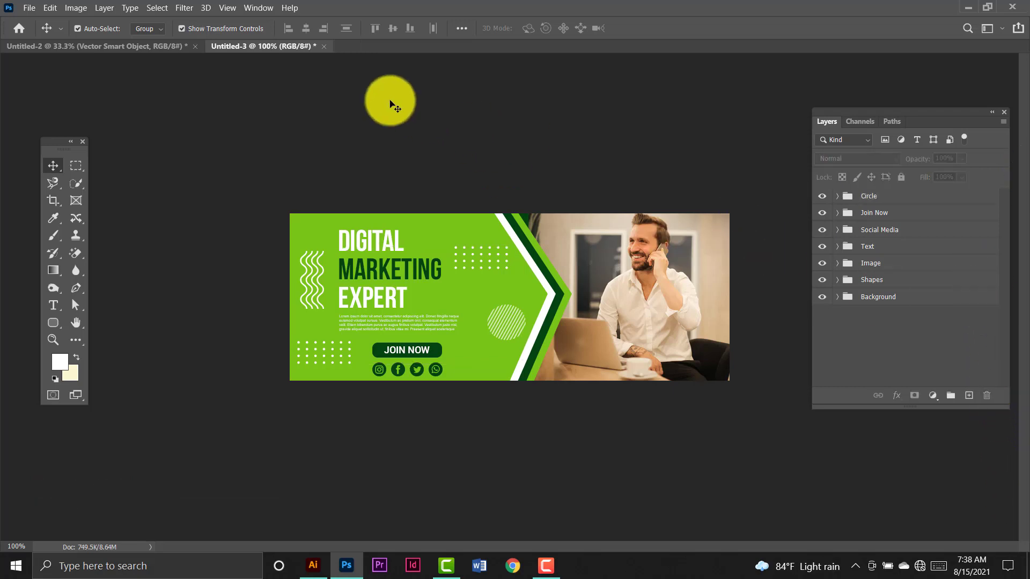
- Create a new 1920 x 1080 px RGB document at 72 ppi with a white background
left_click(26, 9)
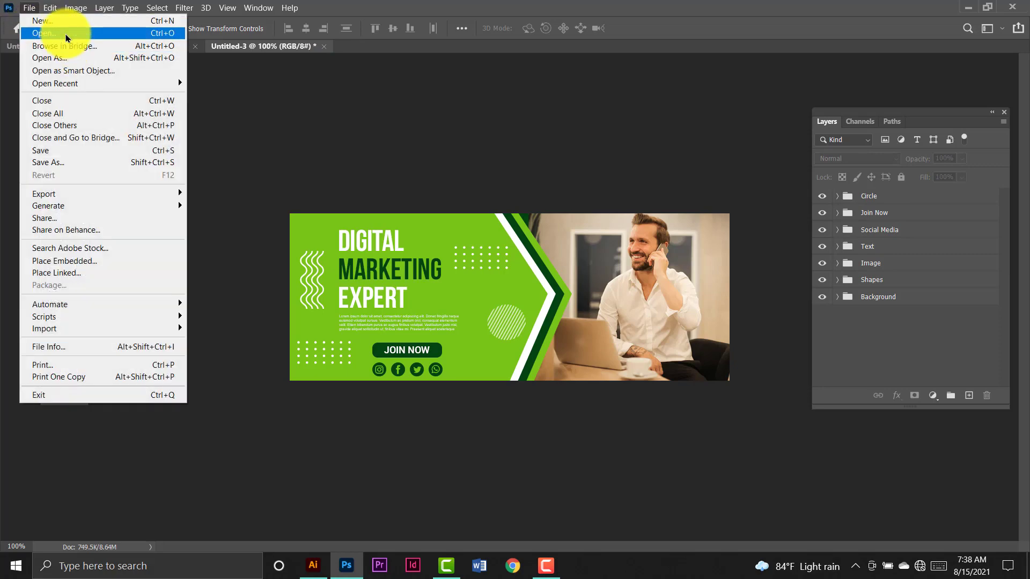
left_click(66, 22)
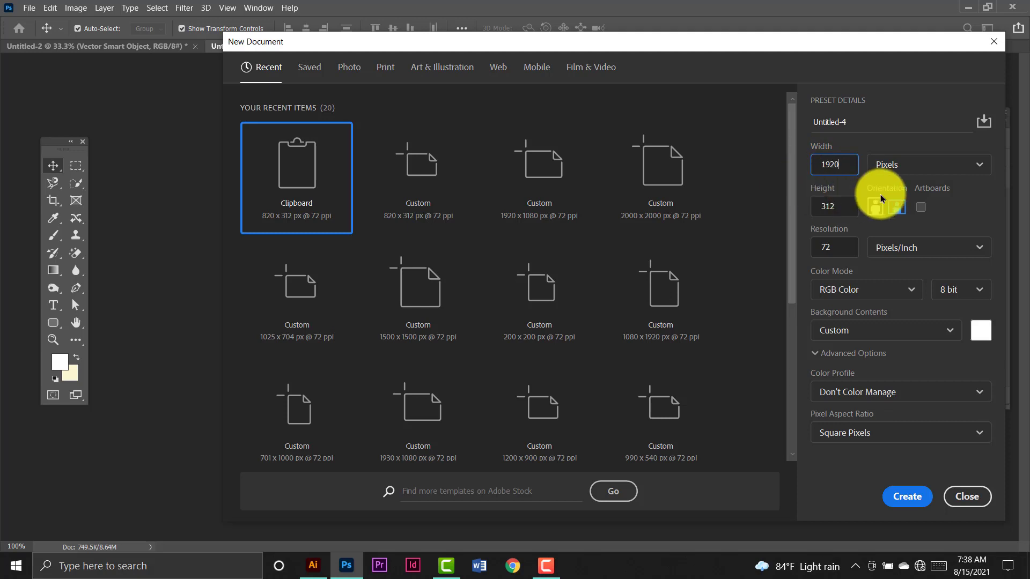
left_click(815, 207)
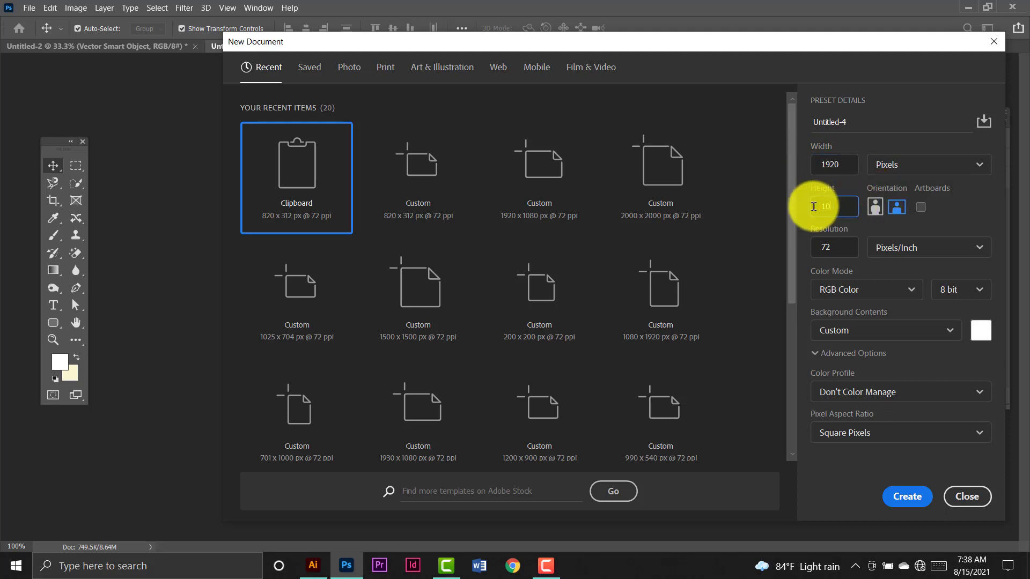
left_click(895, 490)
key("space")
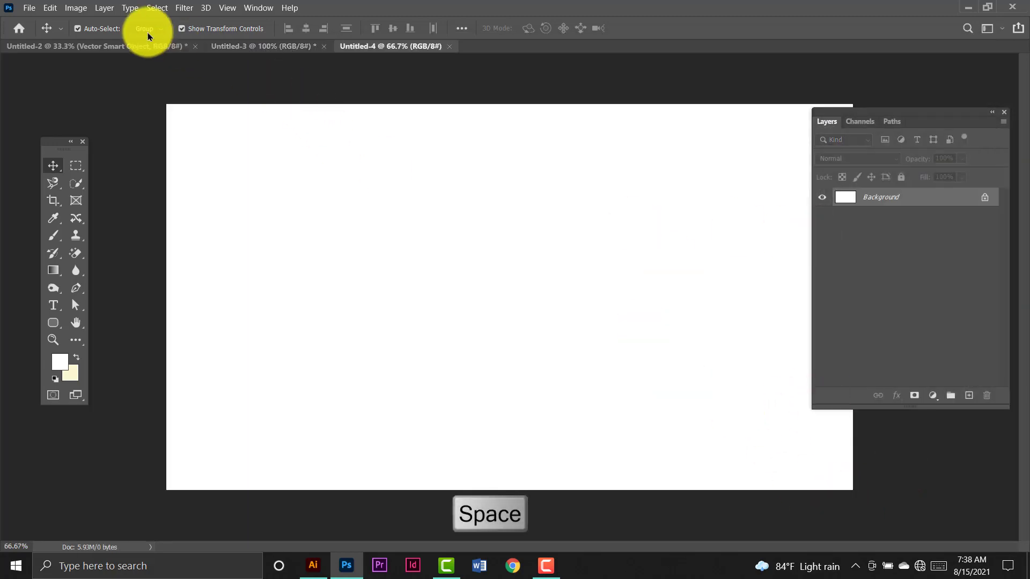
- Copy the whole merged banner artwork from Untitled-3 and paste it into Untitled-4
left_click(231, 46)
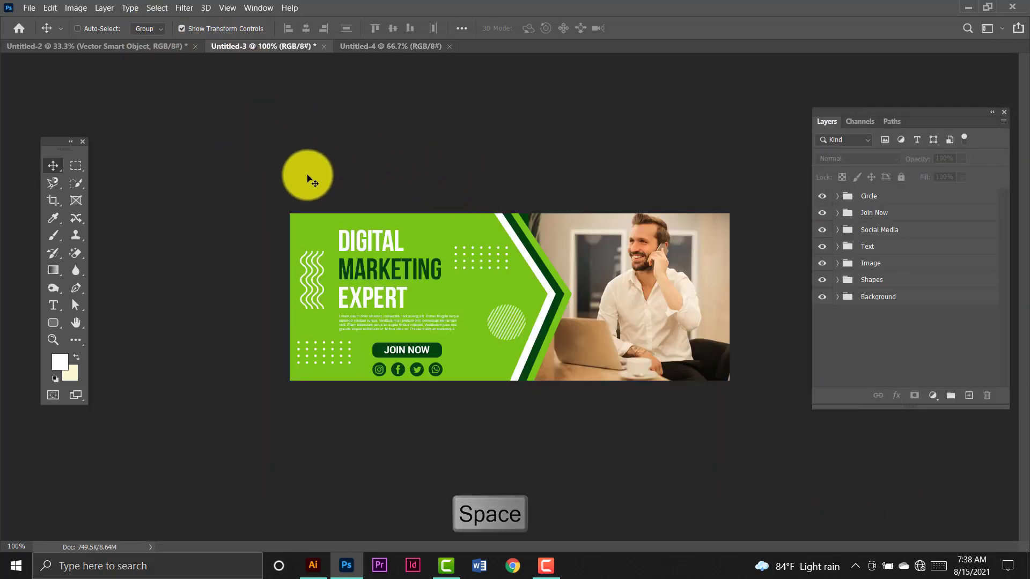
key("ctrl+a")
key("ctrl+shift+c")
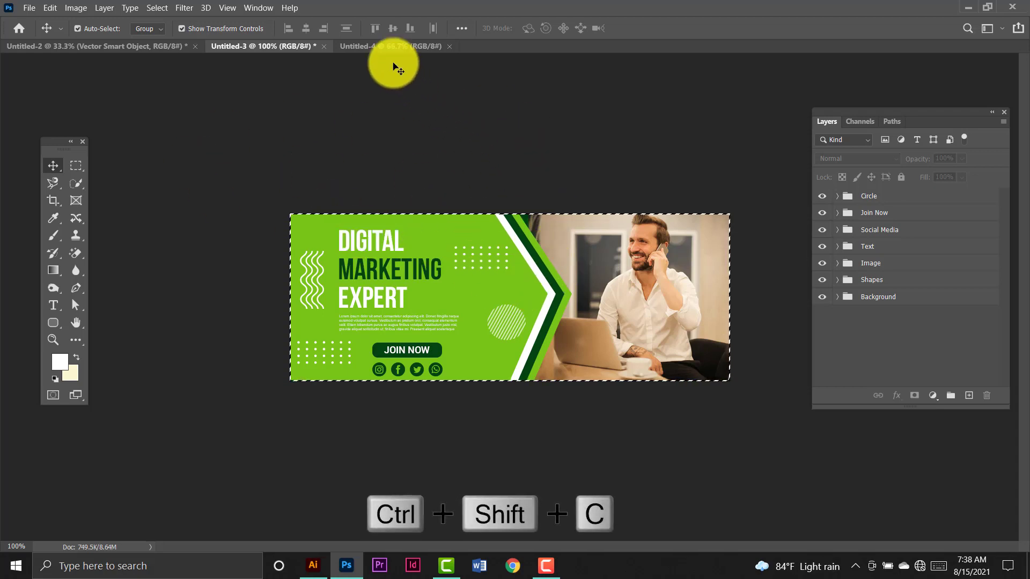
left_click(395, 46)
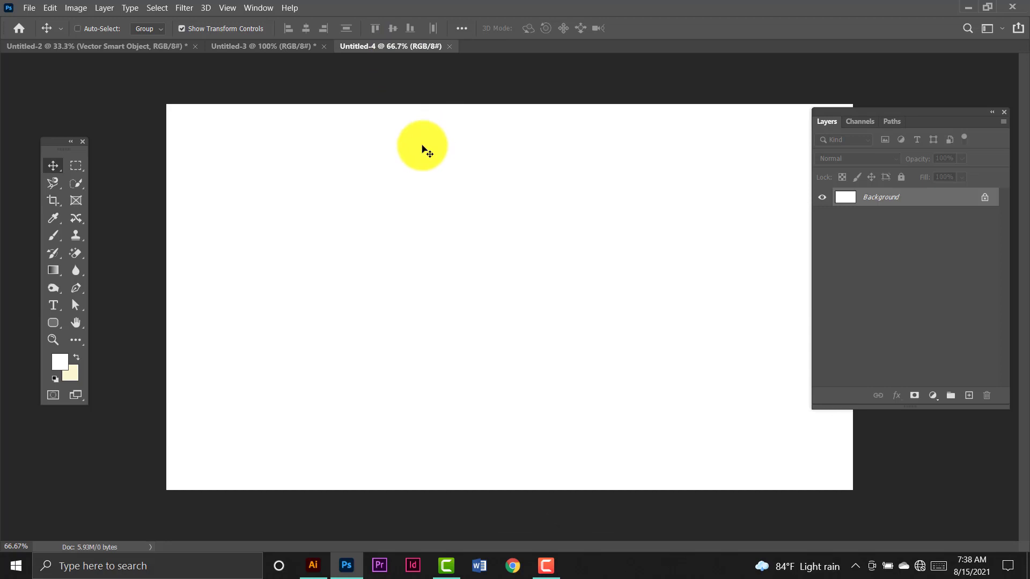
key("ctrl+v")
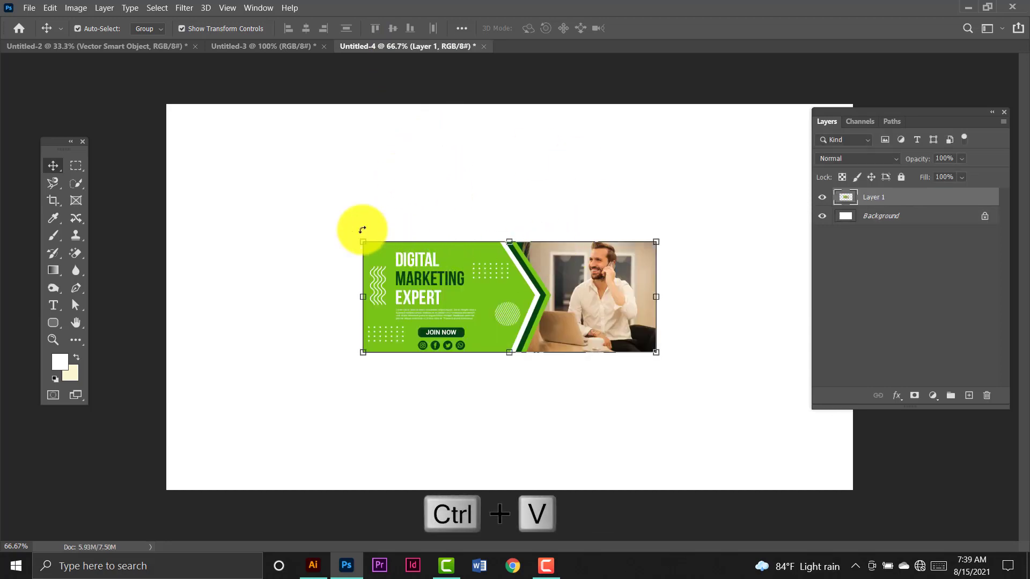
- Scale the pasted banner proportionally to about 200% and center it on the white canvas
left_click_drag(362, 243, 275, 207)
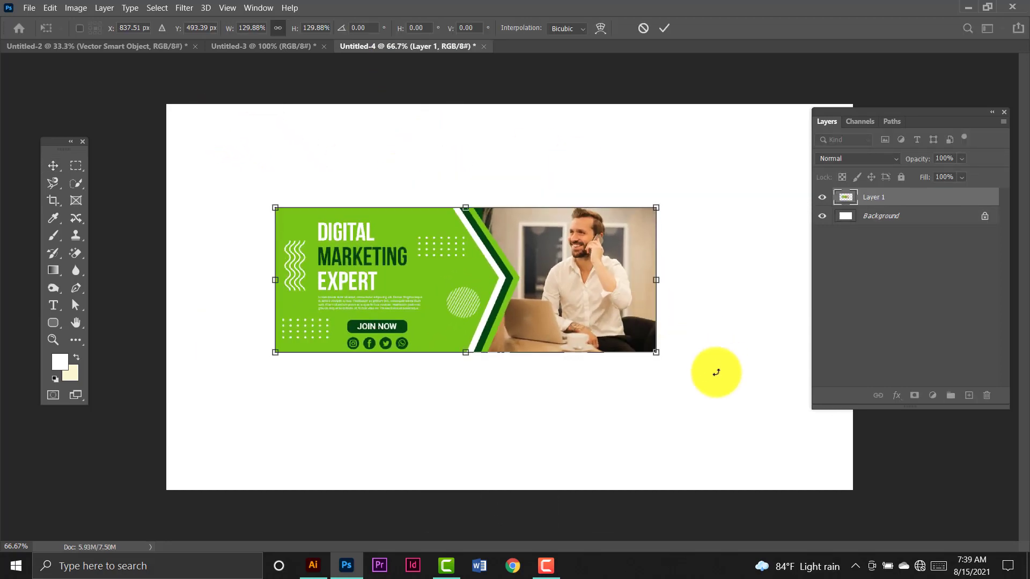
left_click_drag(662, 357, 821, 469)
key("ctrl+t")
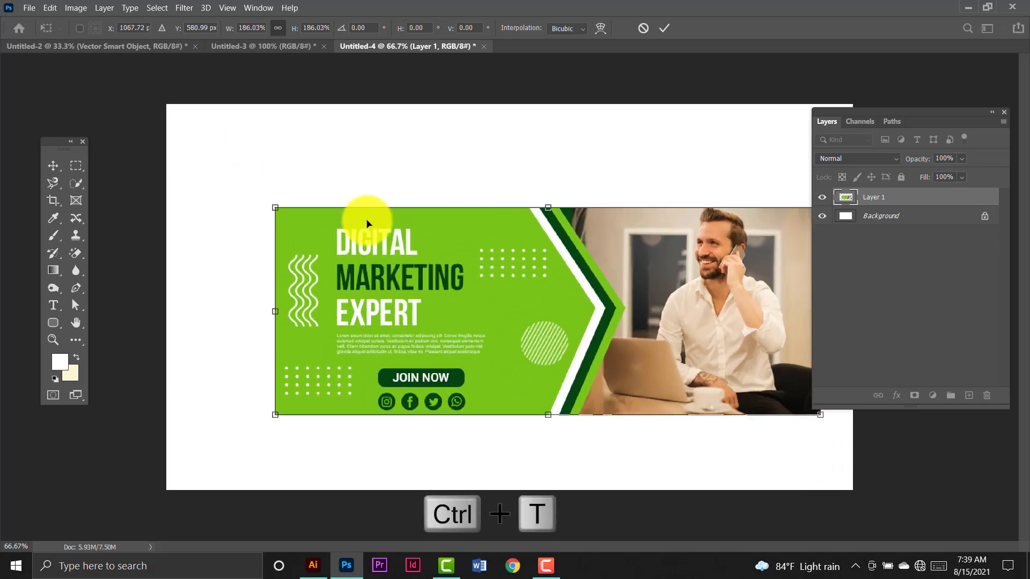
mouse_move(277, 207)
left_mouse_down()
mouse_move(191, 156)
mouse_move(182, 172)
mouse_move(274, 196)
left_mouse_up()
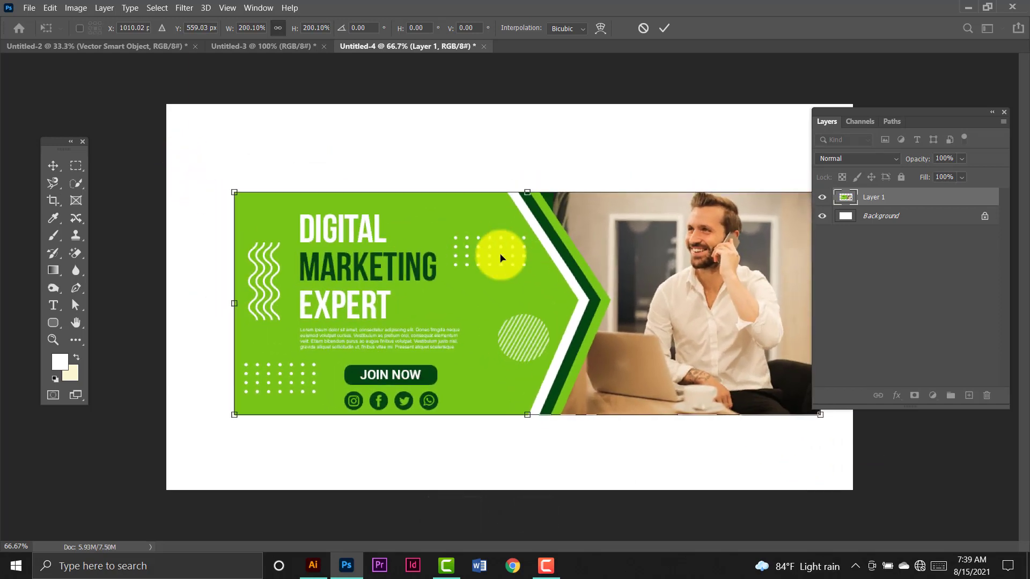
mouse_move(505, 257)
left_mouse_down()
mouse_move(500, 265)
mouse_move(499, 242)
mouse_move(525, 248)
mouse_move(456, 231)
mouse_move(510, 244)
mouse_move(512, 257)
mouse_move(490, 256)
left_mouse_up()
key("Return")
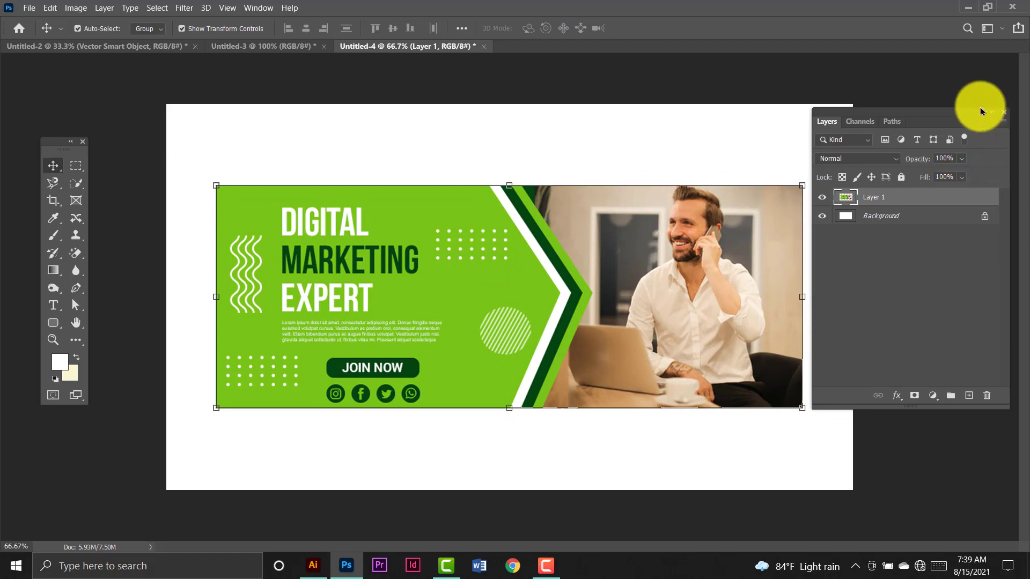
- Unlock the Background layer and enable a radial Gradient Overlay on it
key("ctrl+minus")
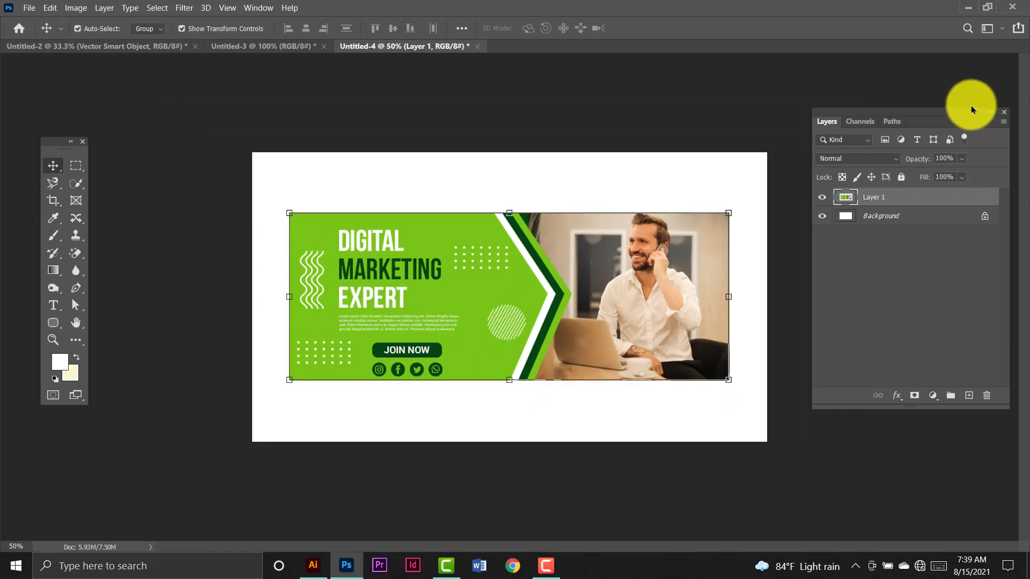
left_click(984, 220)
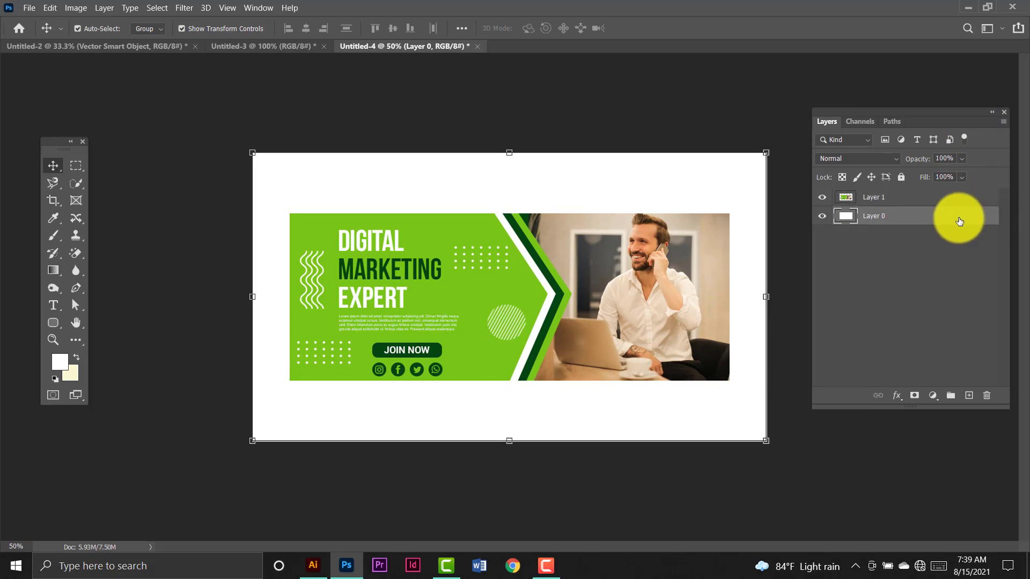
double_click(960, 222)
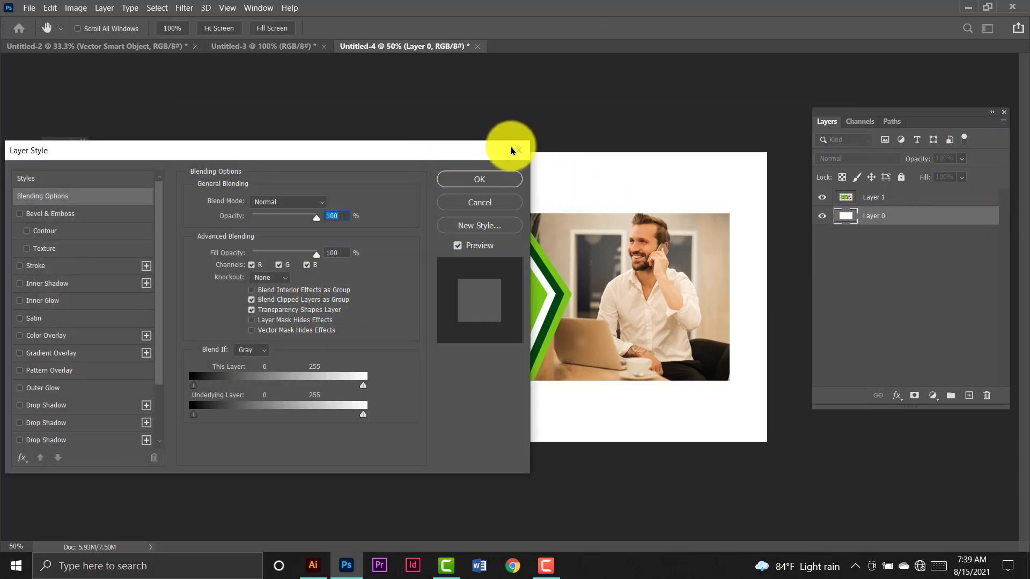
left_click_drag(510, 150, 1026, 65)
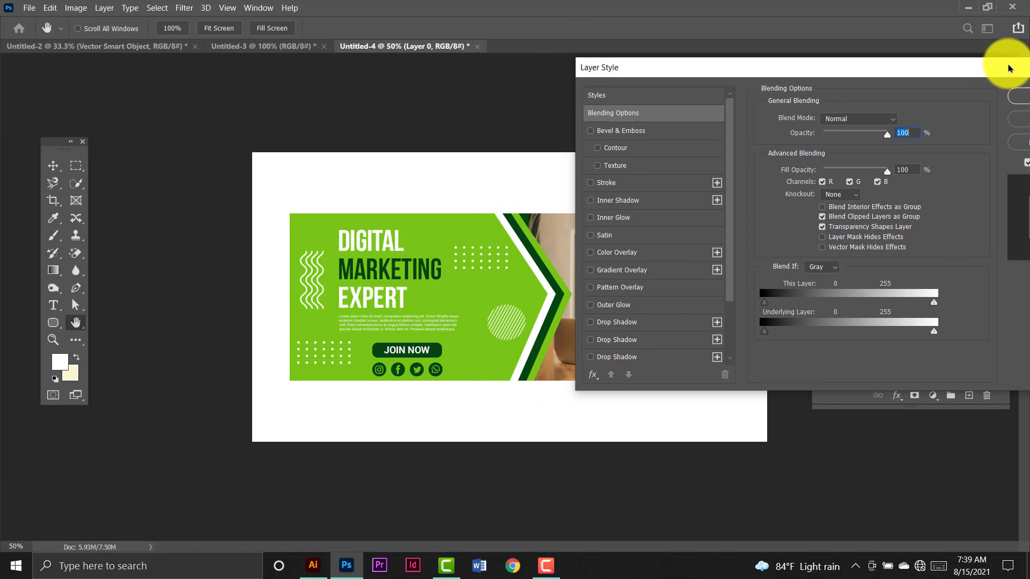
left_click(667, 274)
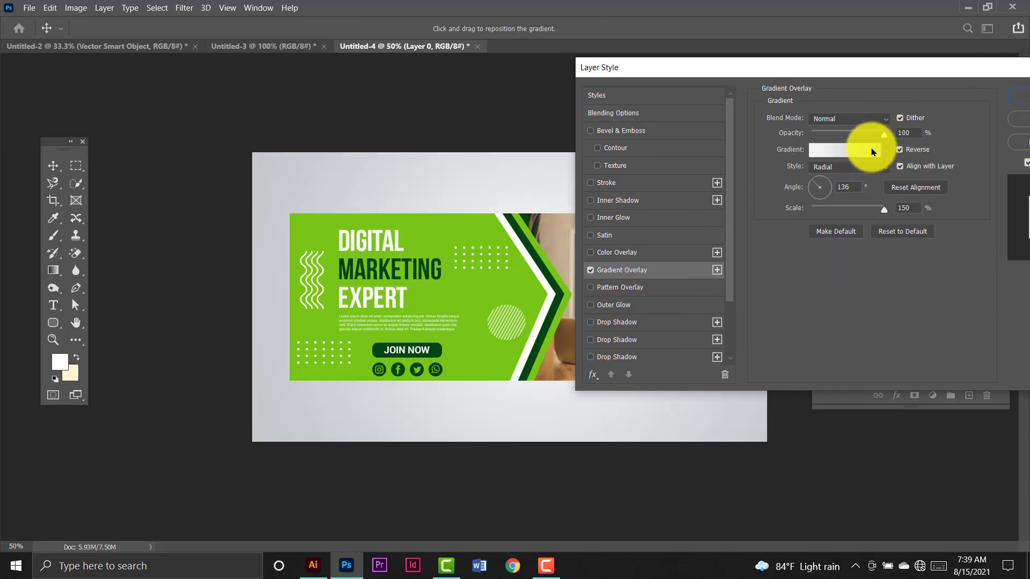
- Change the overlay gradient's gray stop at location 0 to lime yellow-green (ccff00)
left_click(872, 152)
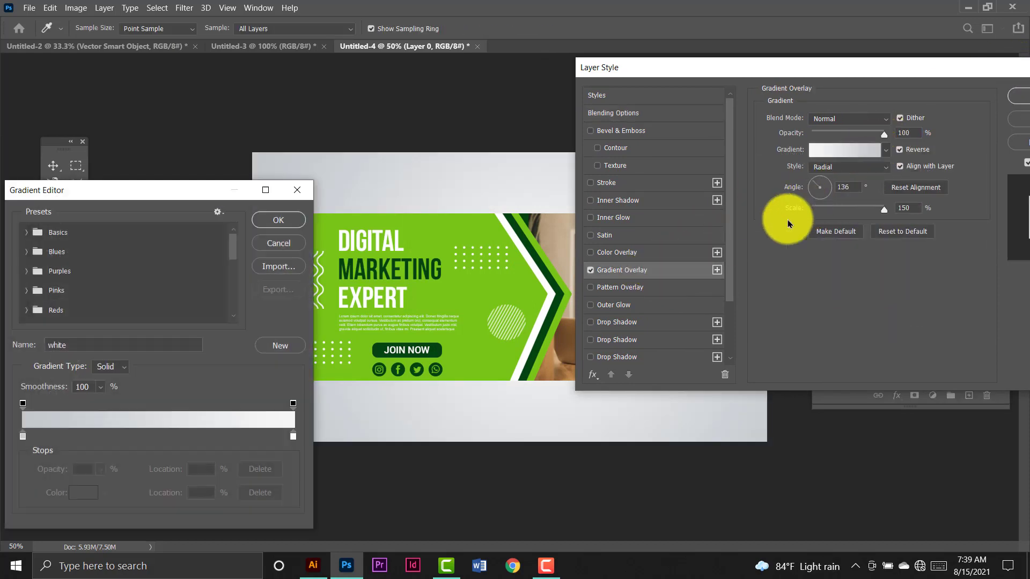
double_click(23, 437)
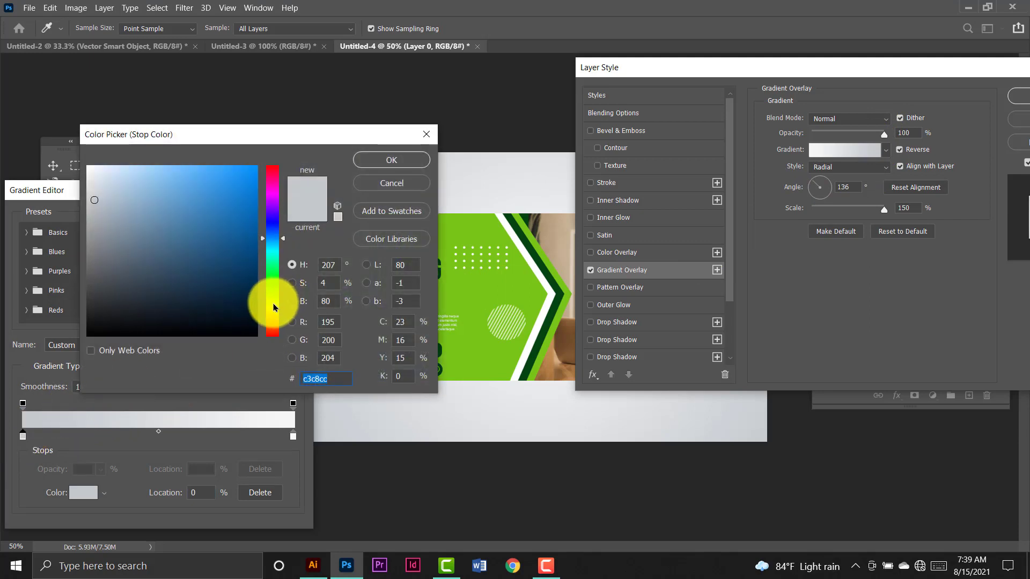
left_click_drag(252, 209, 259, 161)
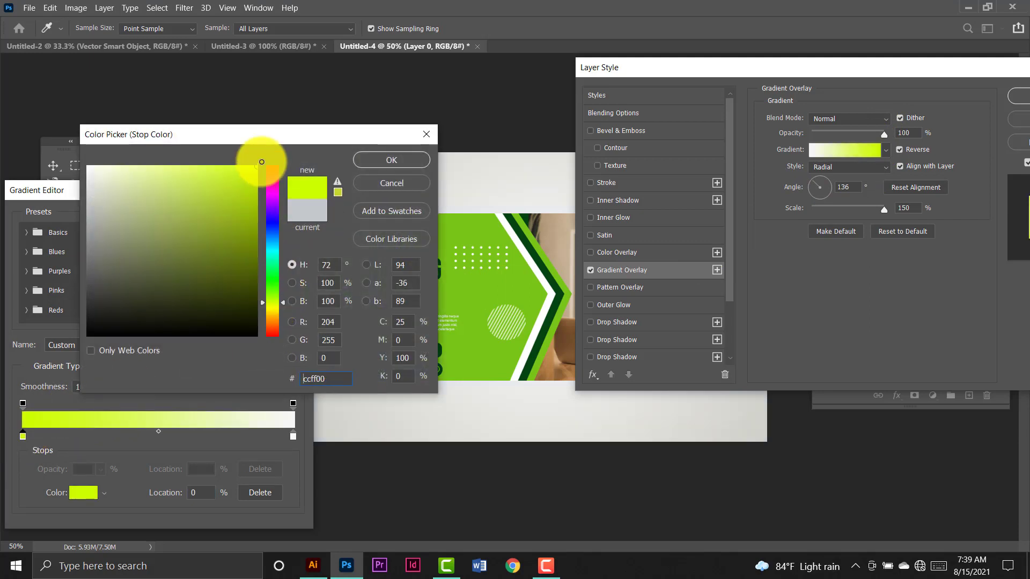
left_click(409, 161)
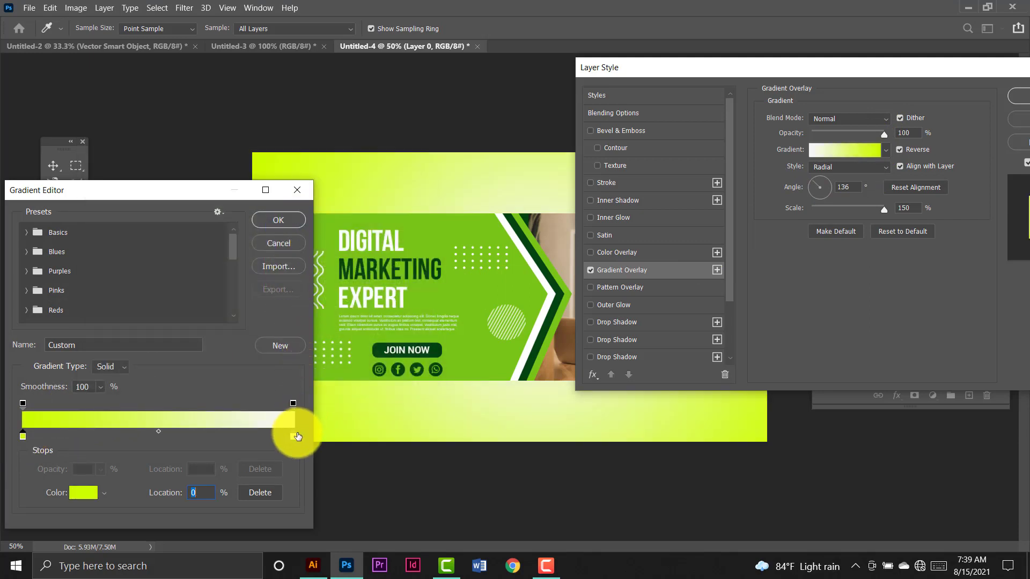
- Set the gradient stop at location 100 to the green sampled from the banner and accept the gradient
double_click(293, 437)
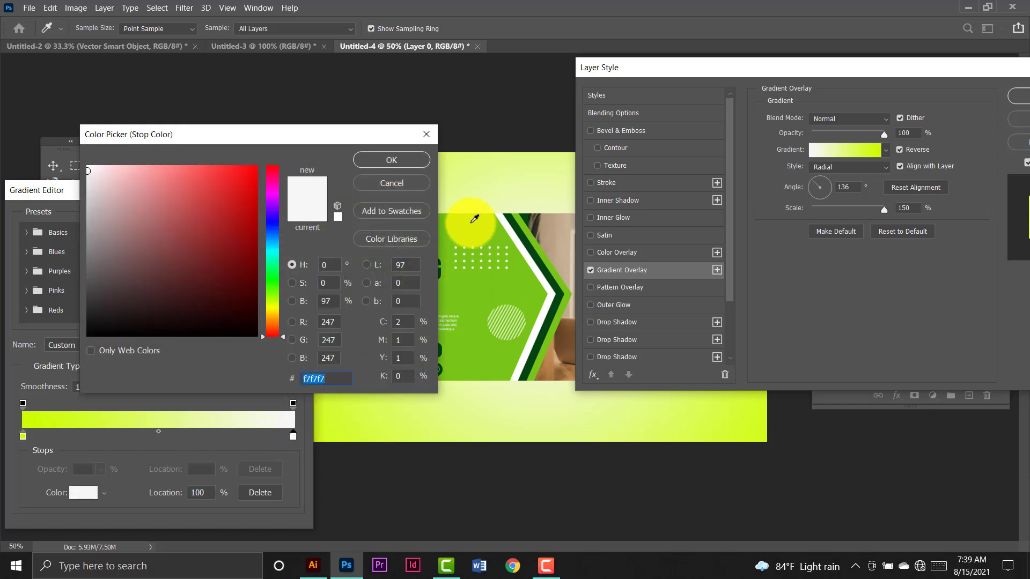
left_click(476, 235)
left_click(393, 159)
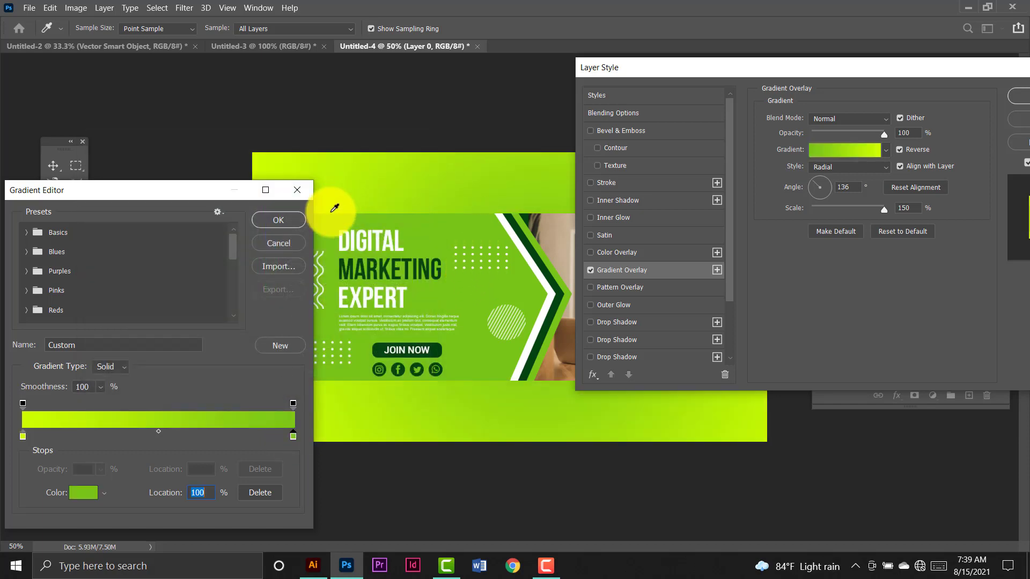
left_click(286, 222)
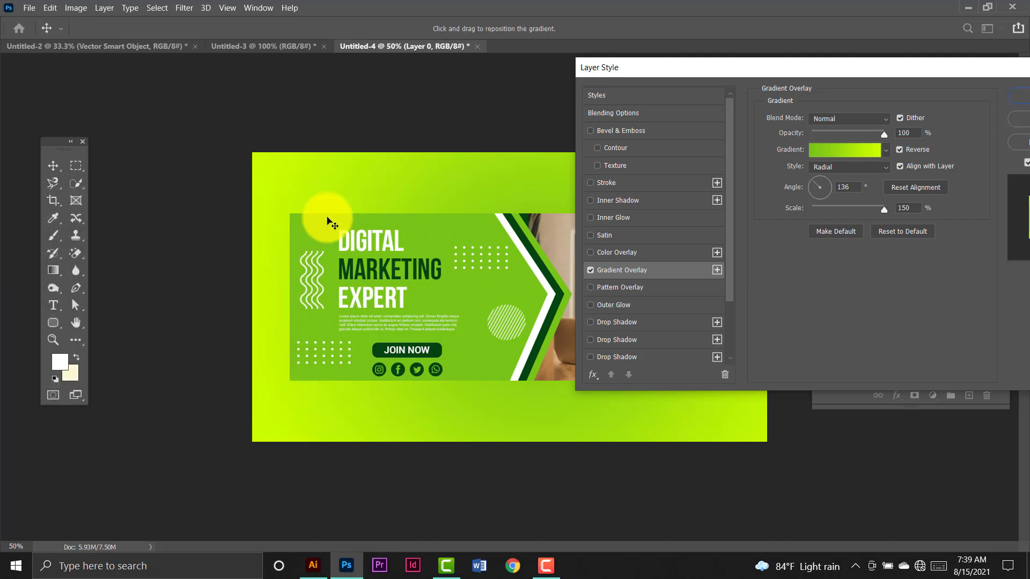
- Reduce the gradient overlay's scale to 130% and apply the layer style
left_click(840, 186)
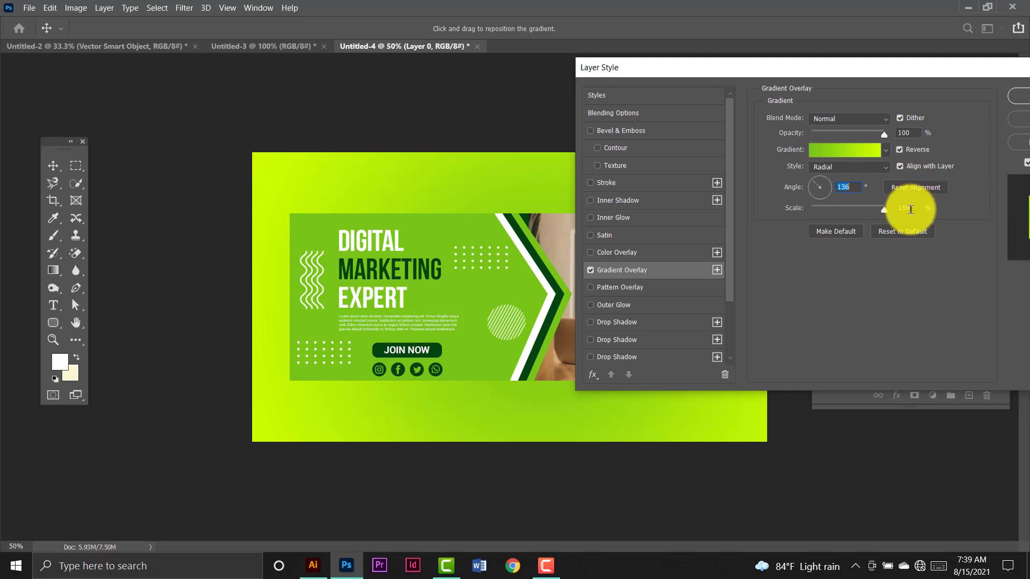
left_click(874, 212)
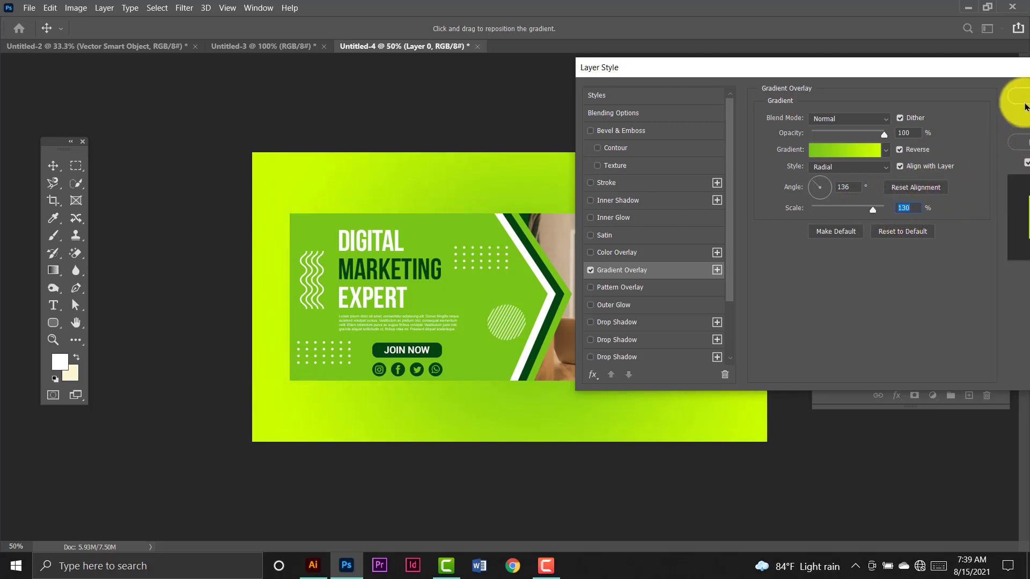
left_click(1026, 106)
- Enable a Drop Shadow on the banner's Layer 1, with its Gradient Overlay turned off
left_click(923, 201)
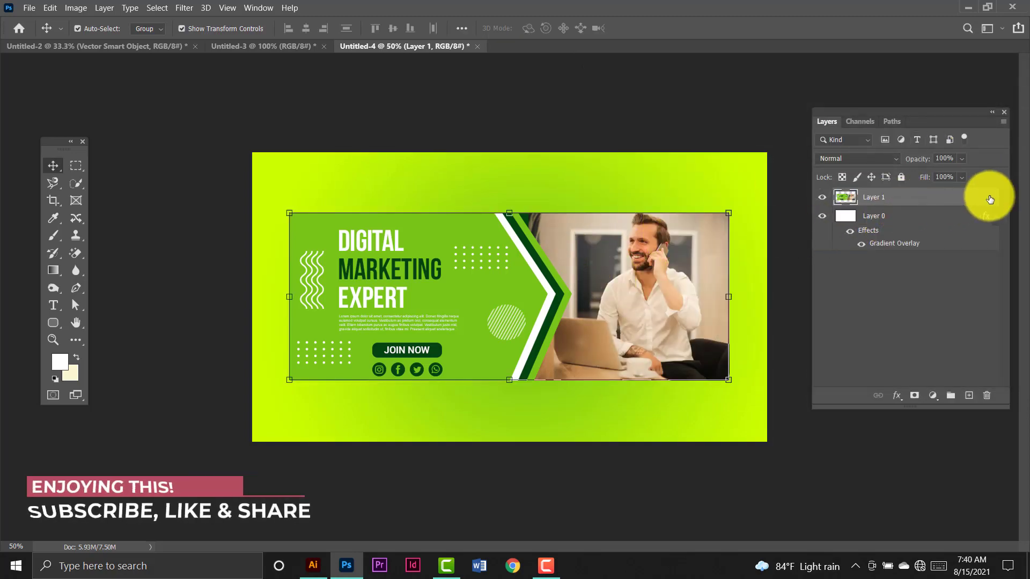
double_click(920, 199)
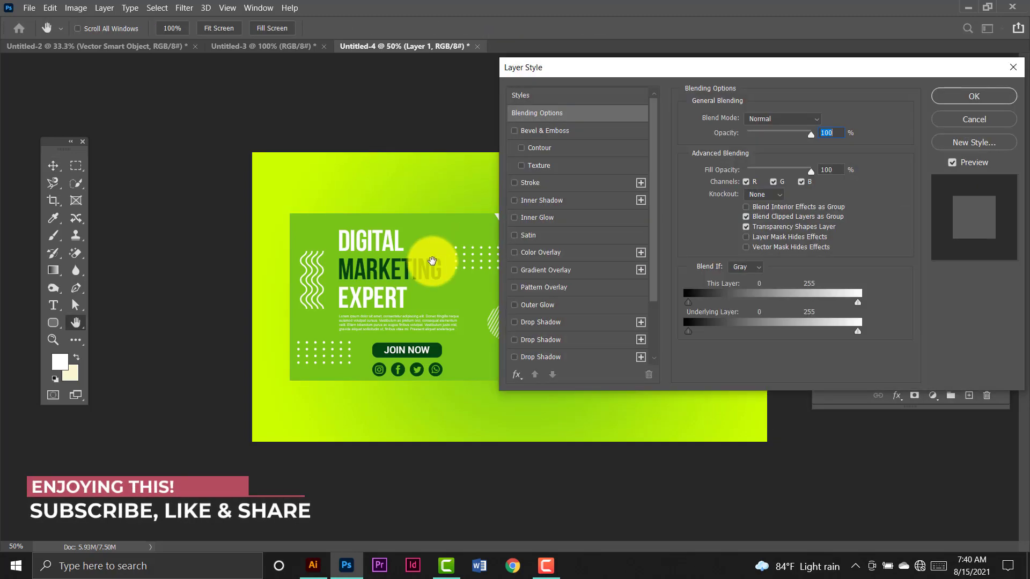
left_click(582, 268)
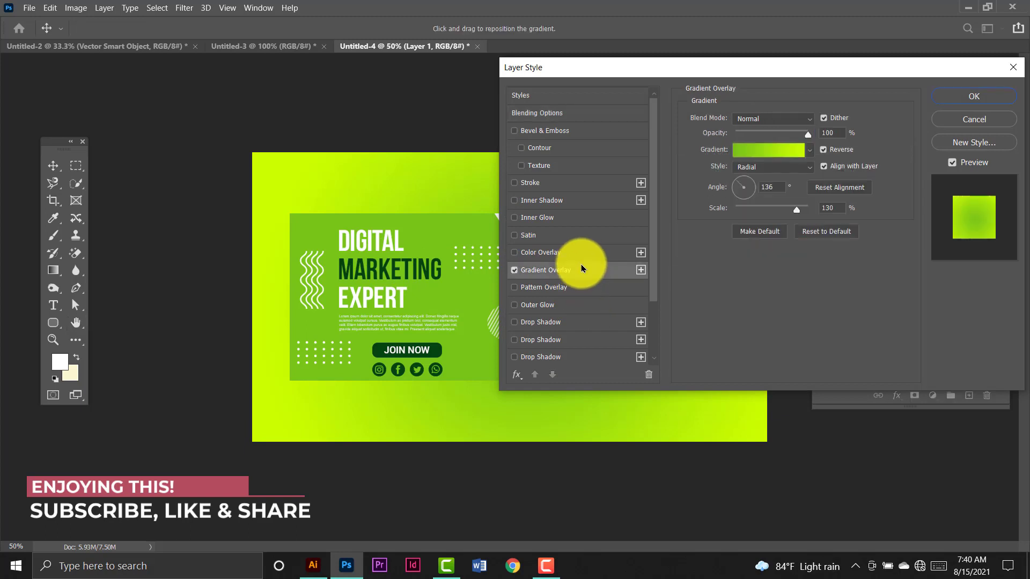
left_click(514, 272)
left_click(556, 322)
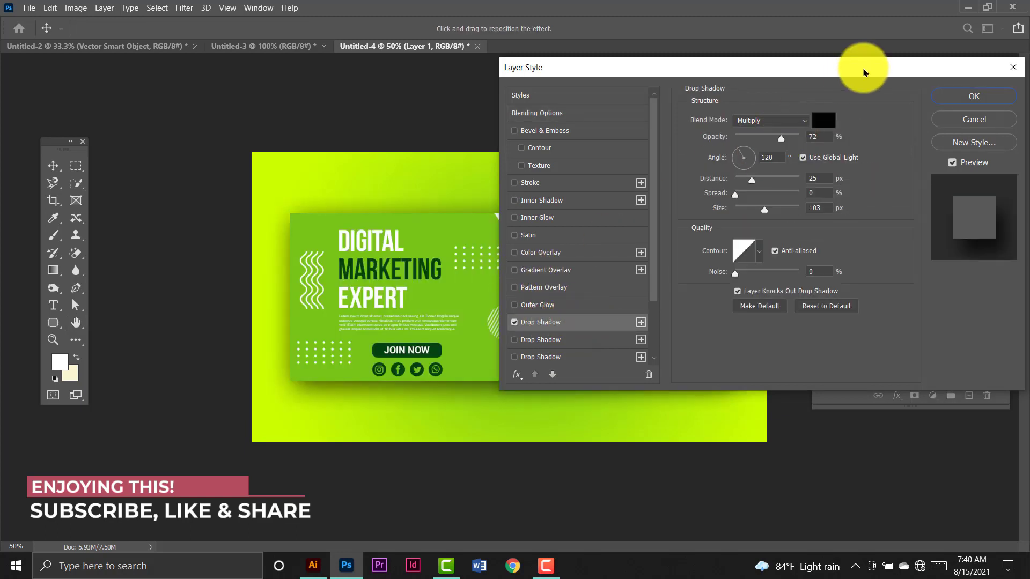
- Set the banner's drop shadow to distance 0 px, spread 14% and size 111 px, and apply the style
left_click_drag(864, 71, 1029, 71)
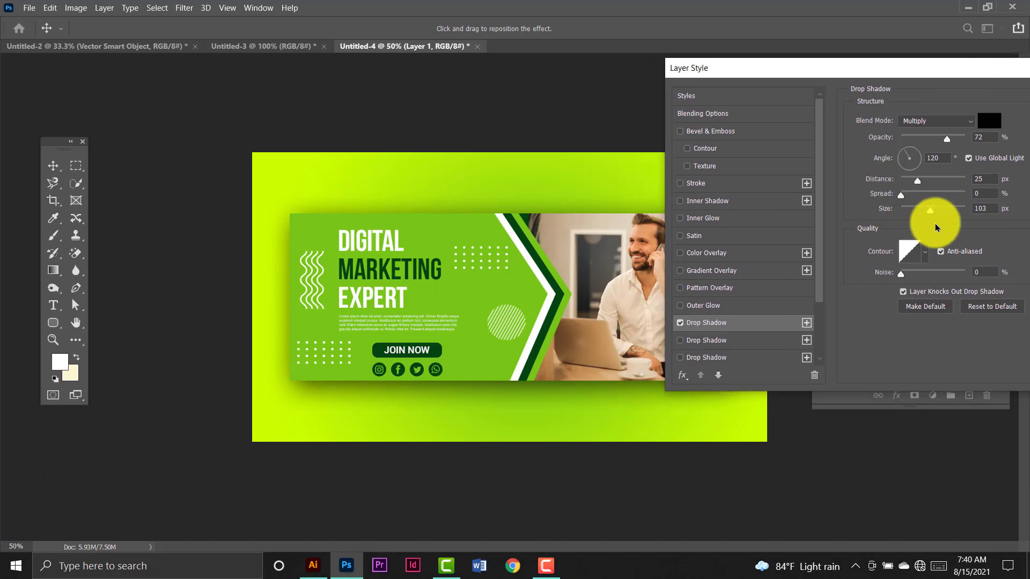
left_click(917, 182)
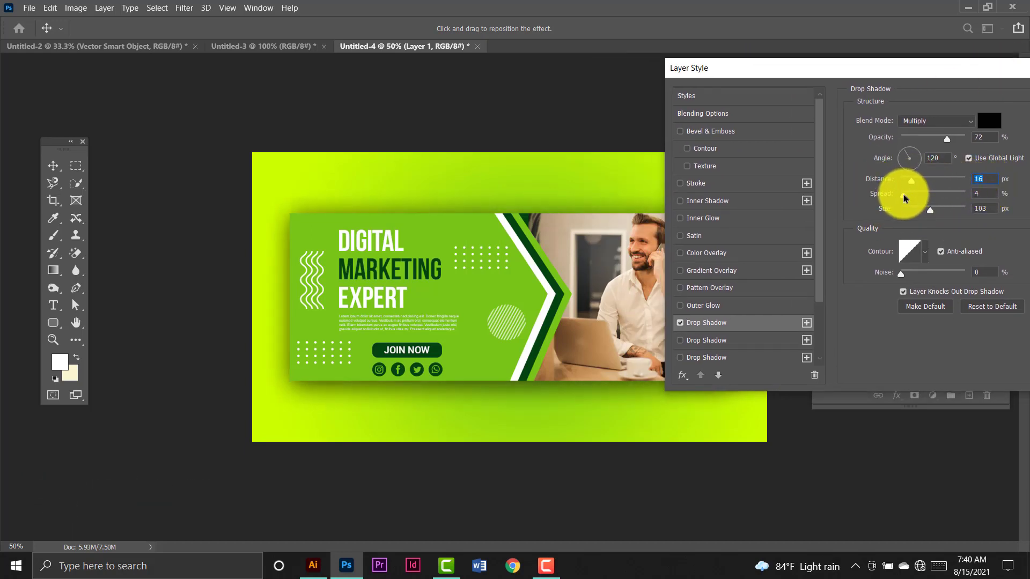
mouse_move(931, 214)
left_mouse_down()
mouse_move(942, 218)
mouse_move(921, 213)
mouse_move(937, 215)
left_mouse_up()
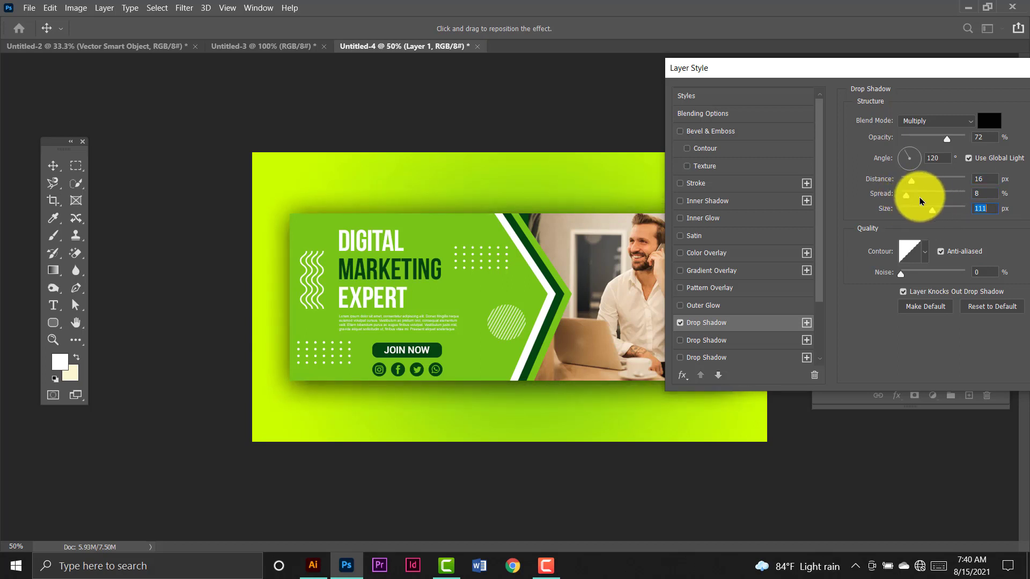
left_click_drag(910, 184, 918, 216)
left_click(984, 207)
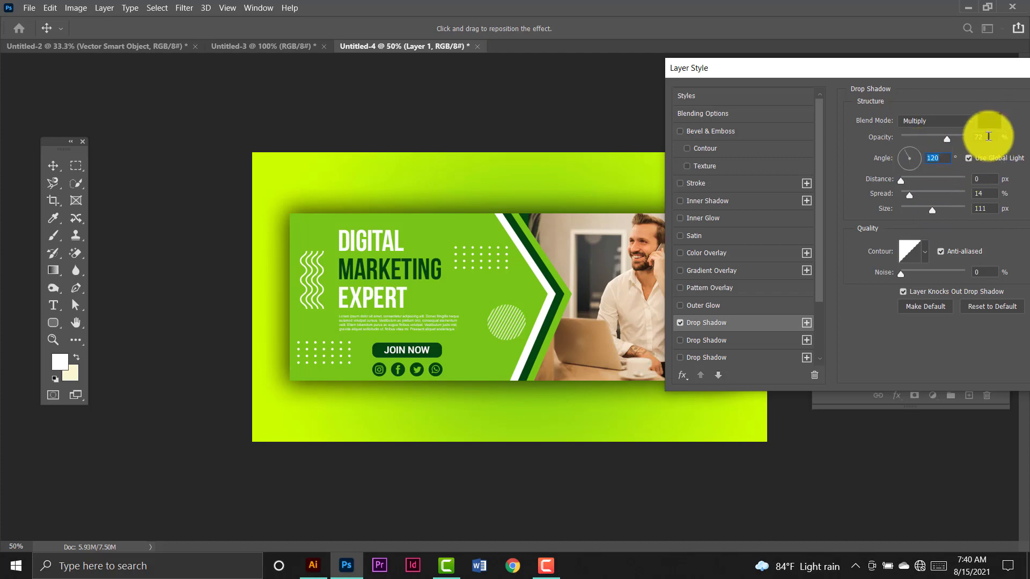
left_click(986, 137)
left_click_drag(1012, 70, 771, 75)
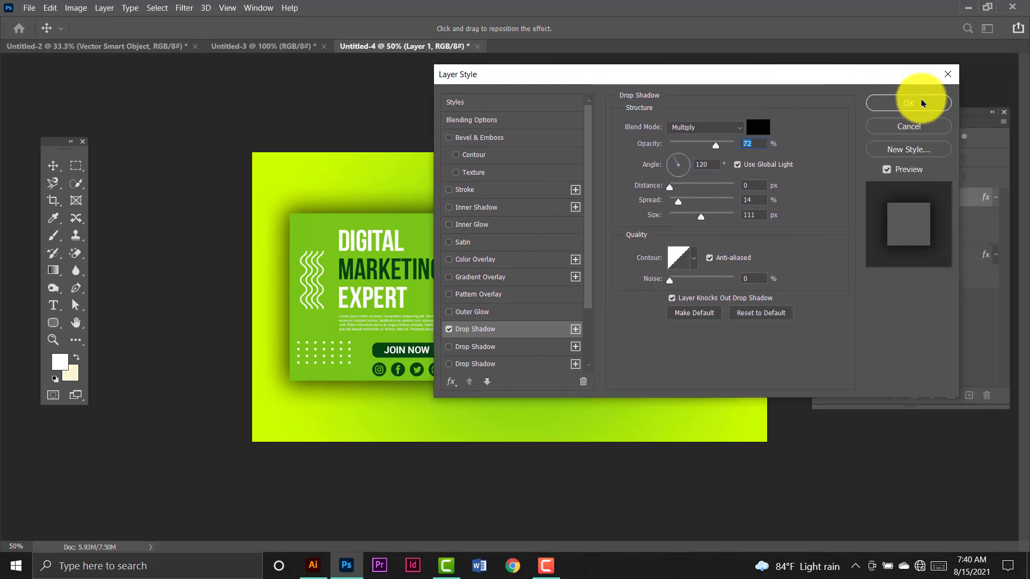
left_click(909, 102)
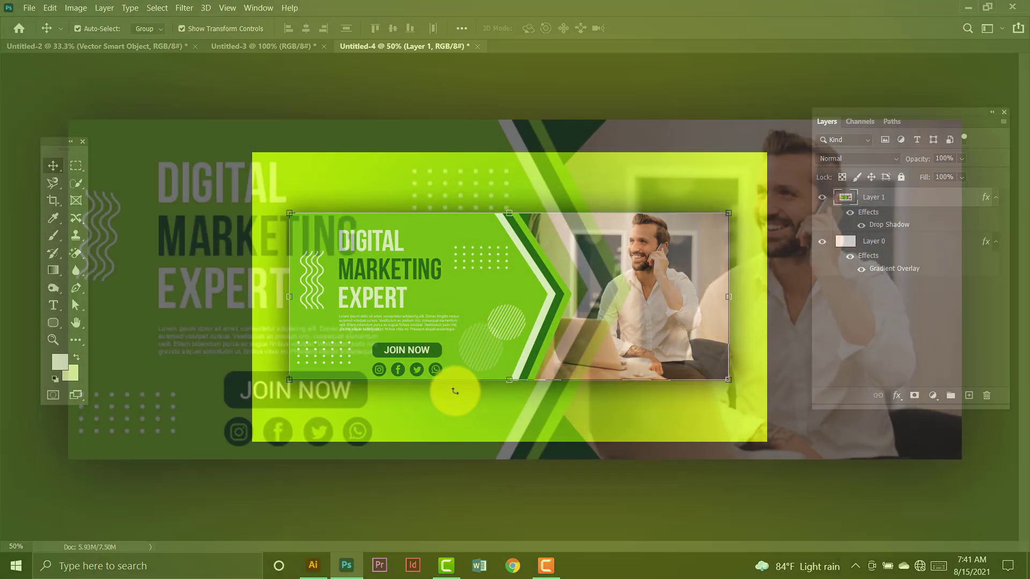